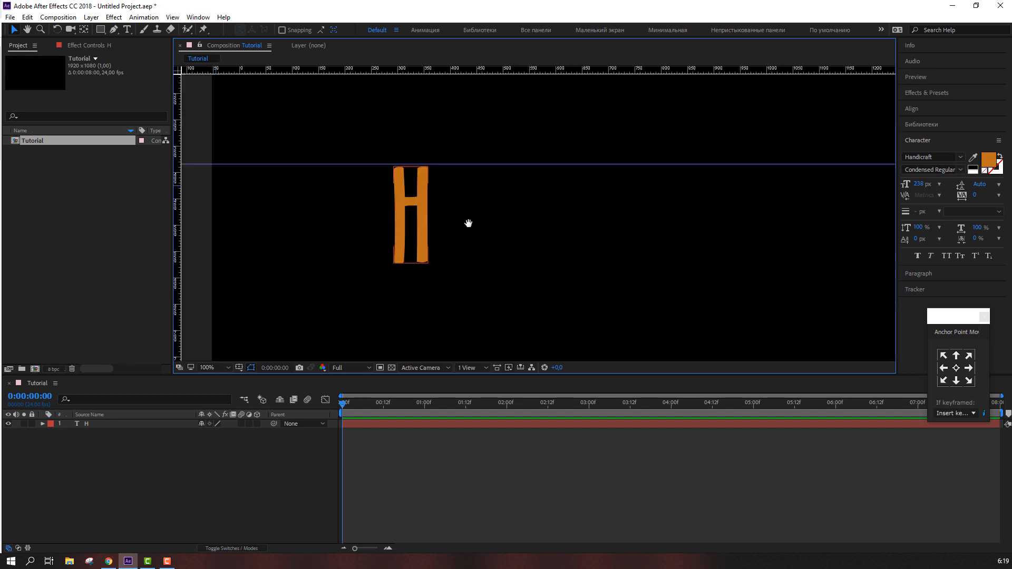
Add a horizontal guide along the baseline of the H letter
left_click(416, 238)
key("Return")
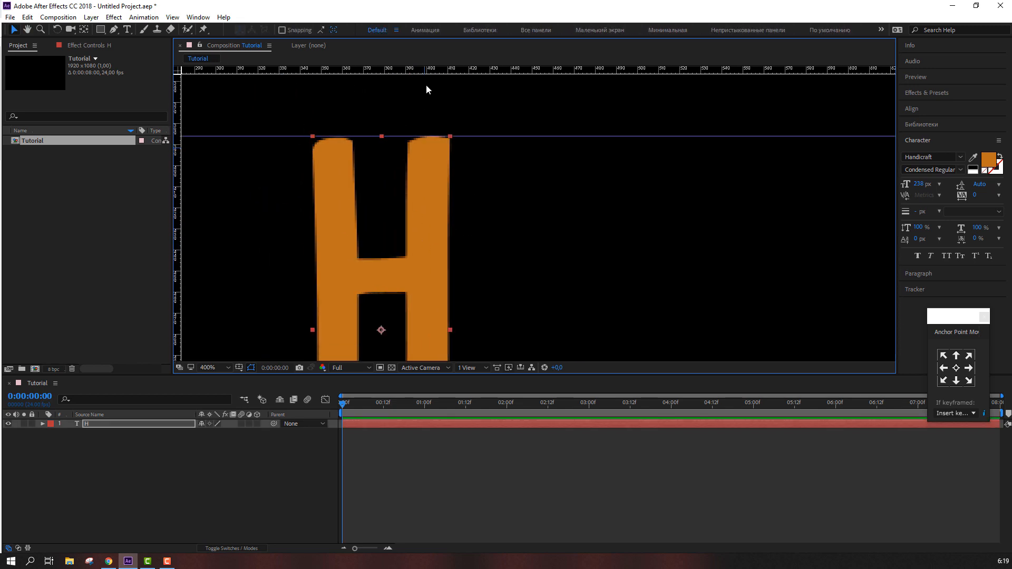
left_click_drag(429, 202, 435, 126)
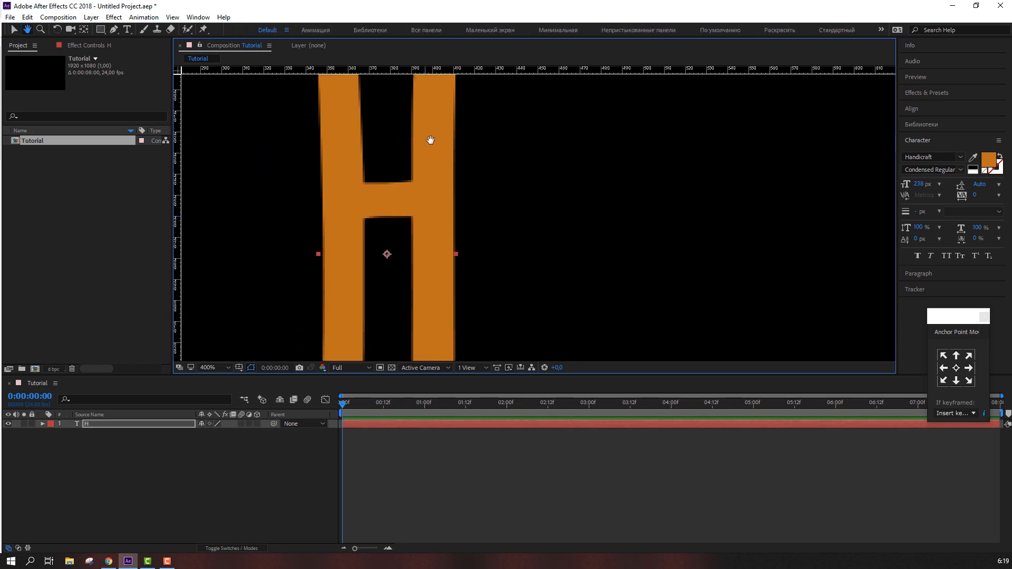
left_click_drag(426, 72, 413, 352)
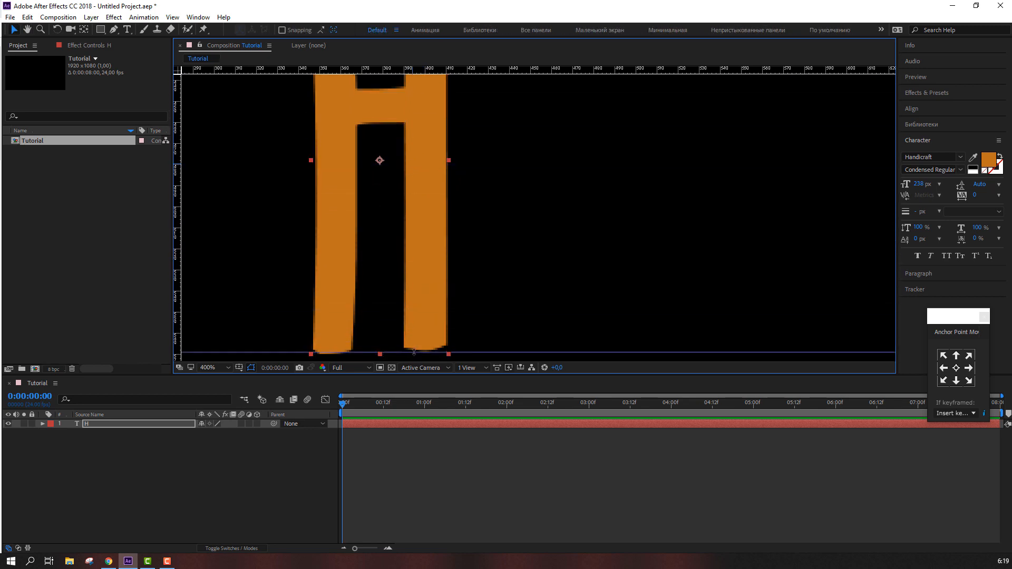
left_click_drag(414, 353, 414, 354)
scroll(457, 335, "down", 2)
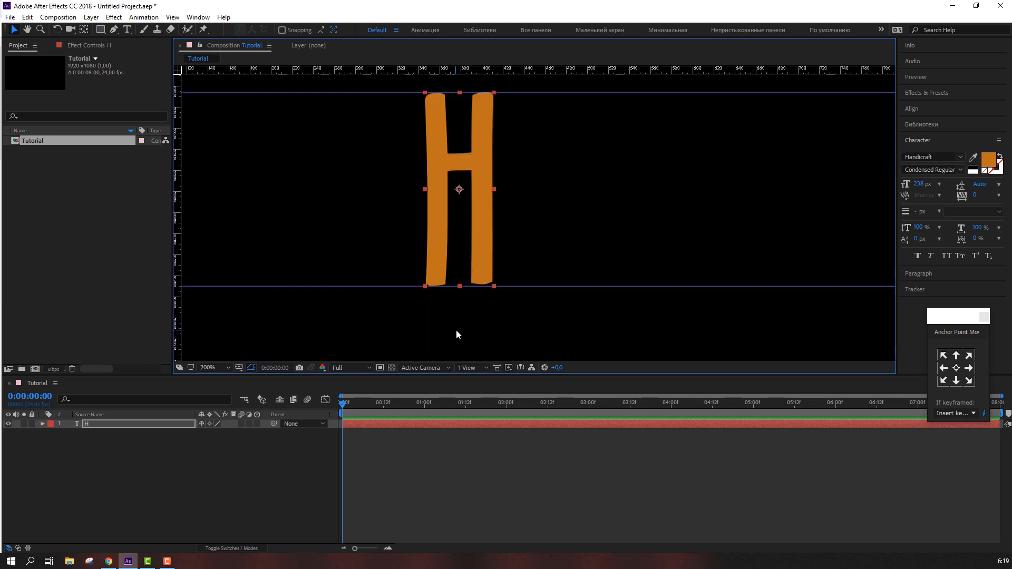
Duplicate the H text layer and nudge the copy to the right of the original
left_click(232, 476)
left_click(495, 249)
left_click_drag(595, 237, 447, 255)
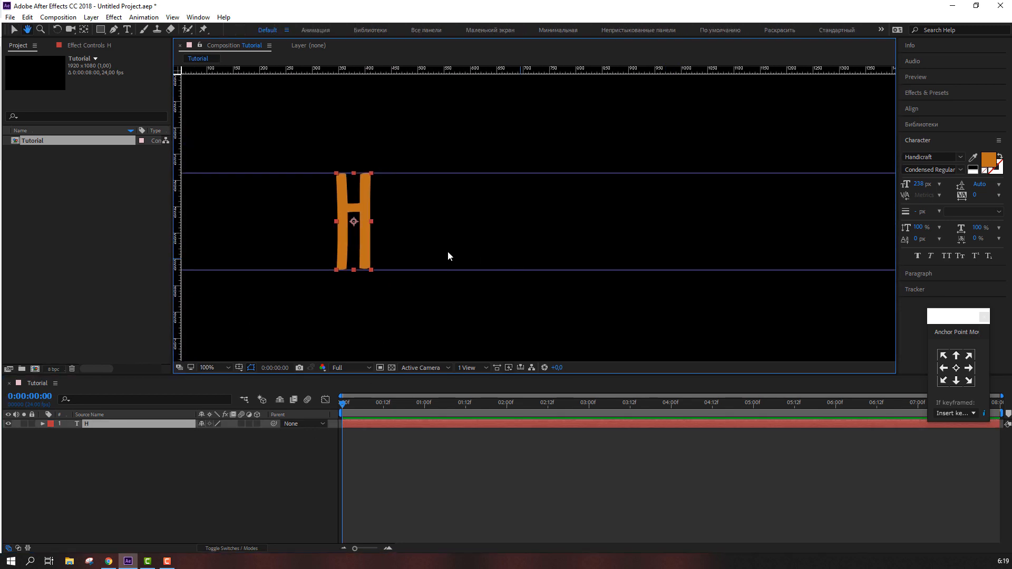
key("ctrl+d")
key("shift+Right")
key("shift+Right")
key("shift+Right")
key("shift+Right")
key("shift+Right")
key("shift+Right")
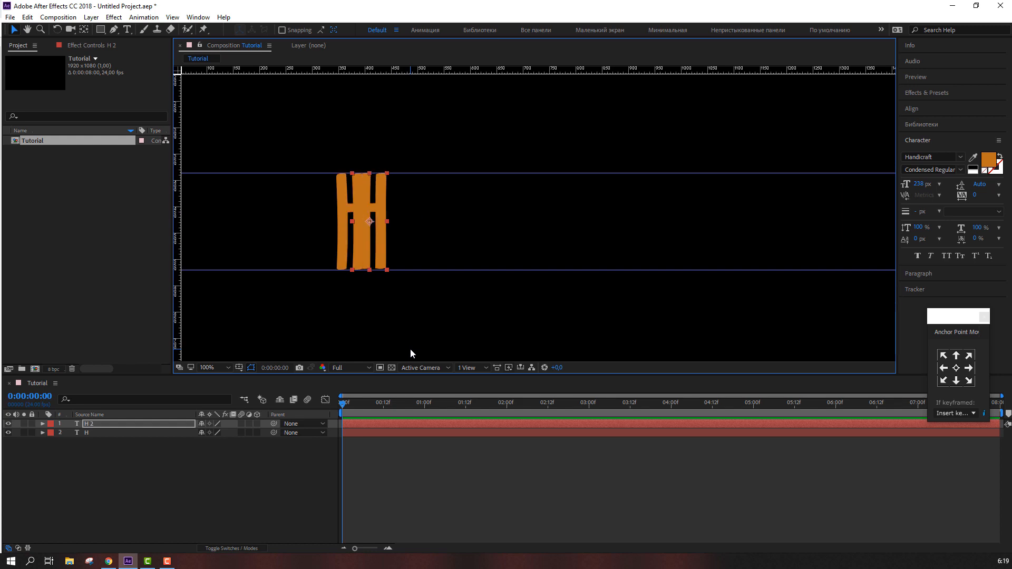
key("shift+Right")
key("shift+Right")
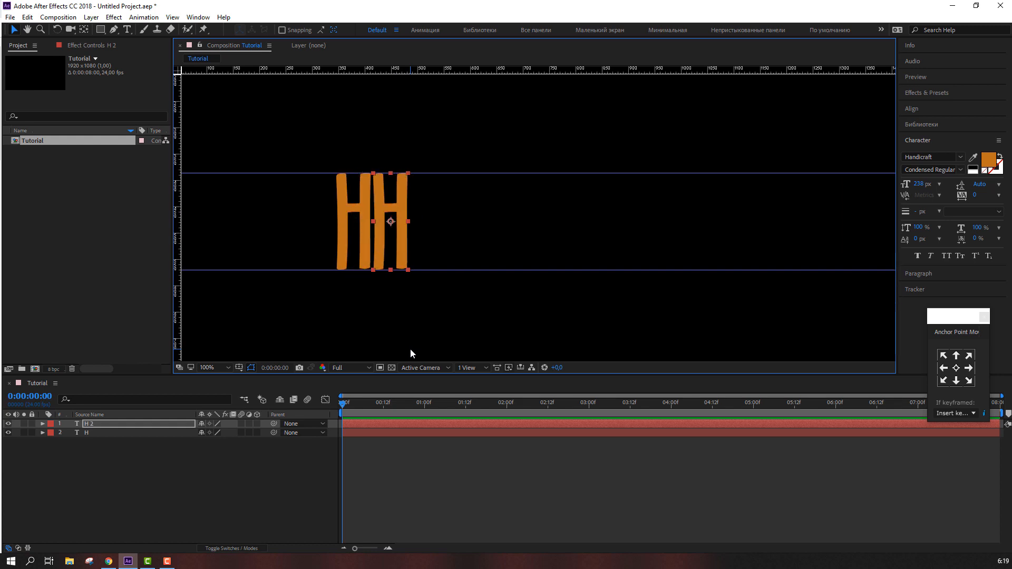
Change the duplicated letter's text to e
double_click(394, 211)
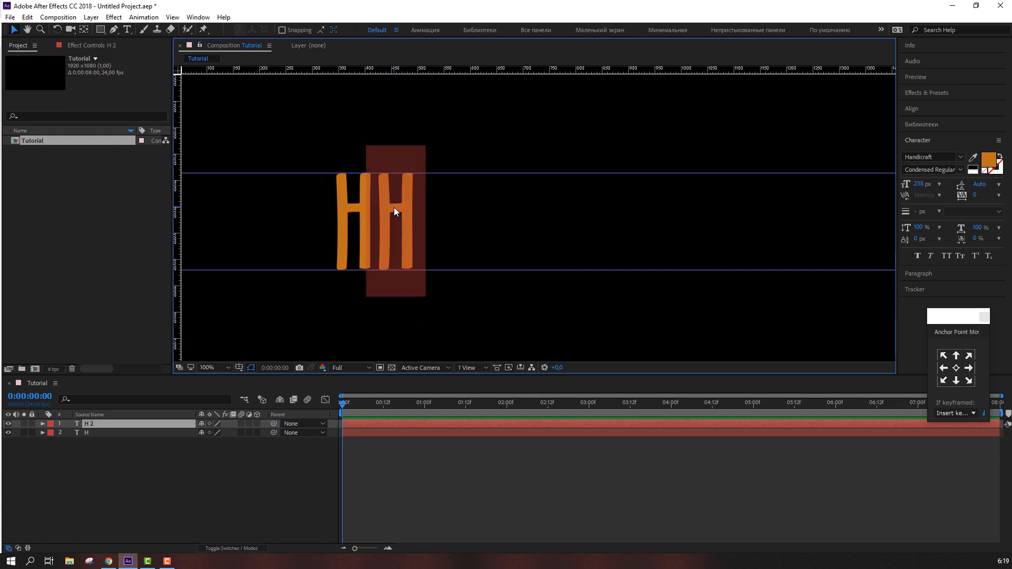
type("e")
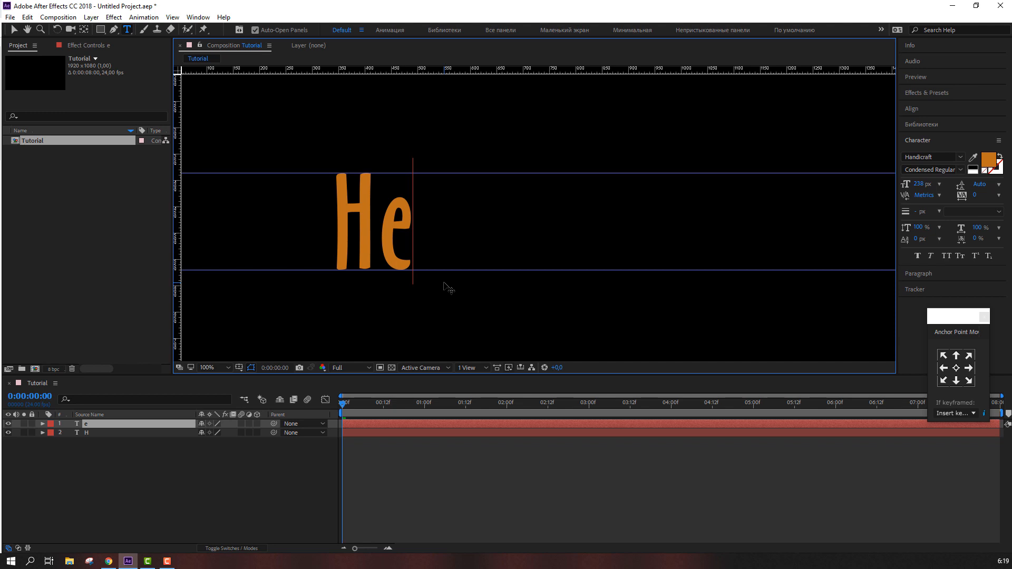
left_click(15, 30)
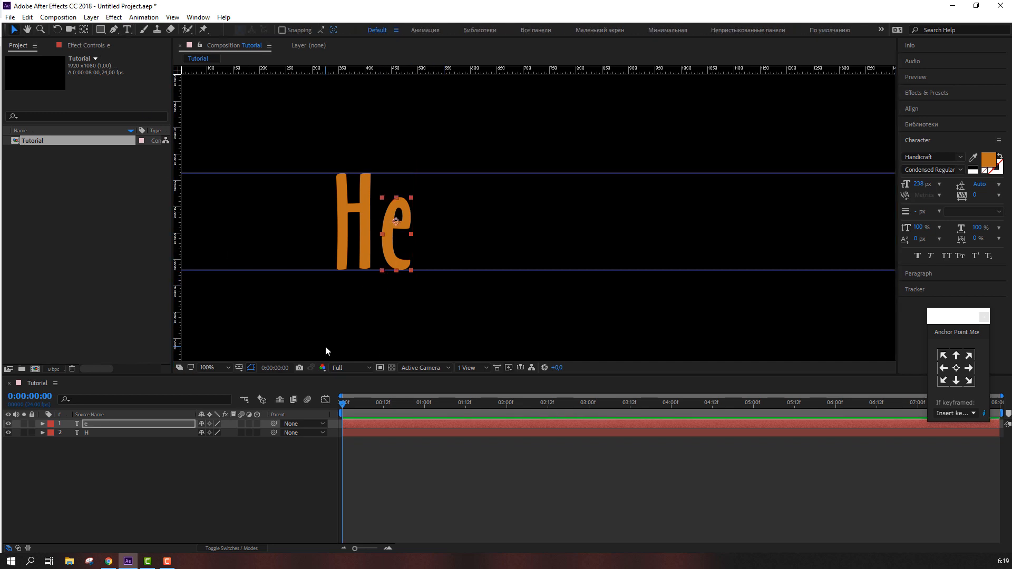
Duplicate the e layer and nudge the copy to the right
key("ctrl+d")
key("shift+Right")
key("shift+Right")
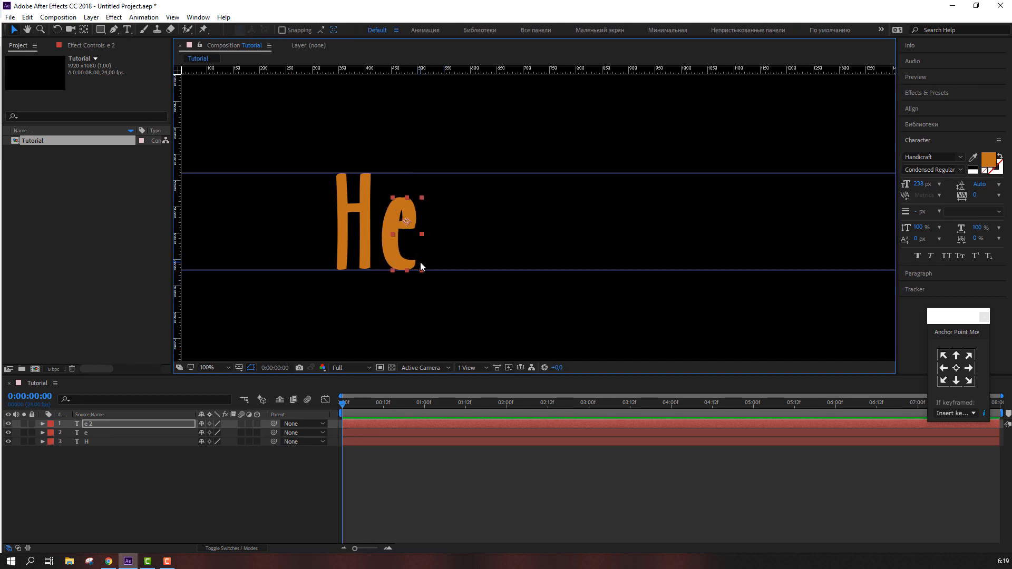
key("shift+Right")
key("shift+Right")
key("shift+Right")
key("shift+Right")
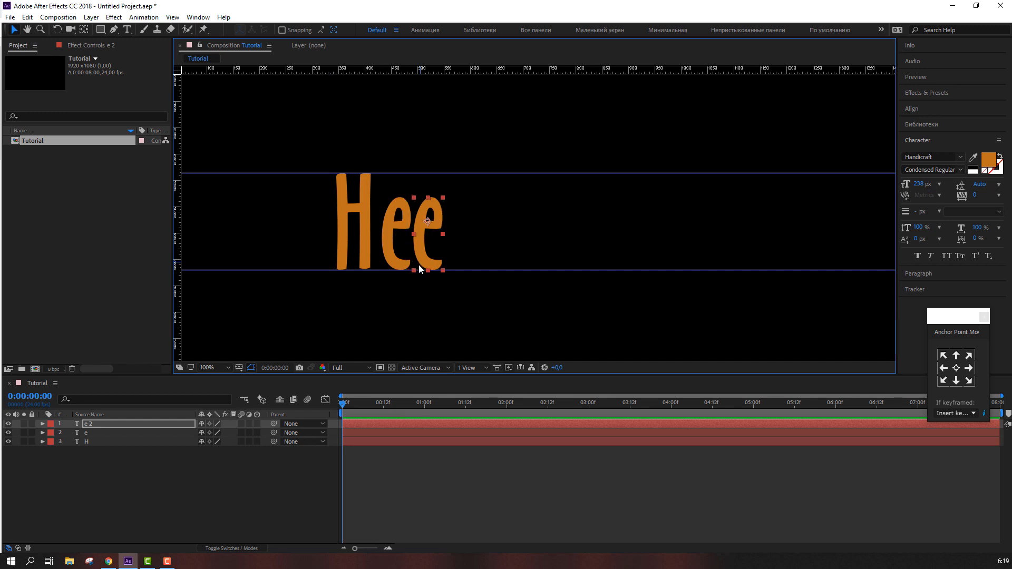
Change the new copy's text to l
double_click(441, 223)
type("l")
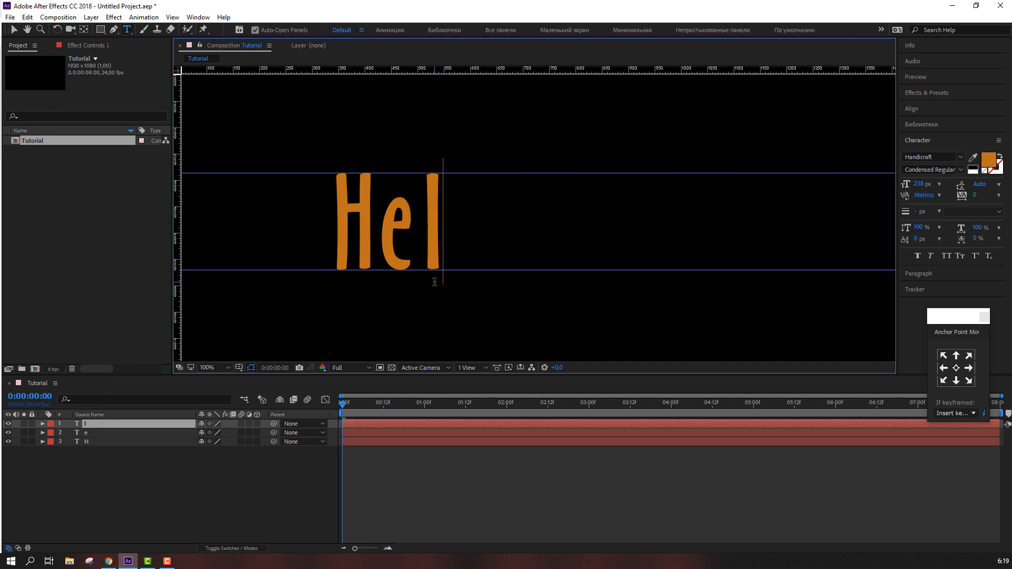
left_click(14, 30)
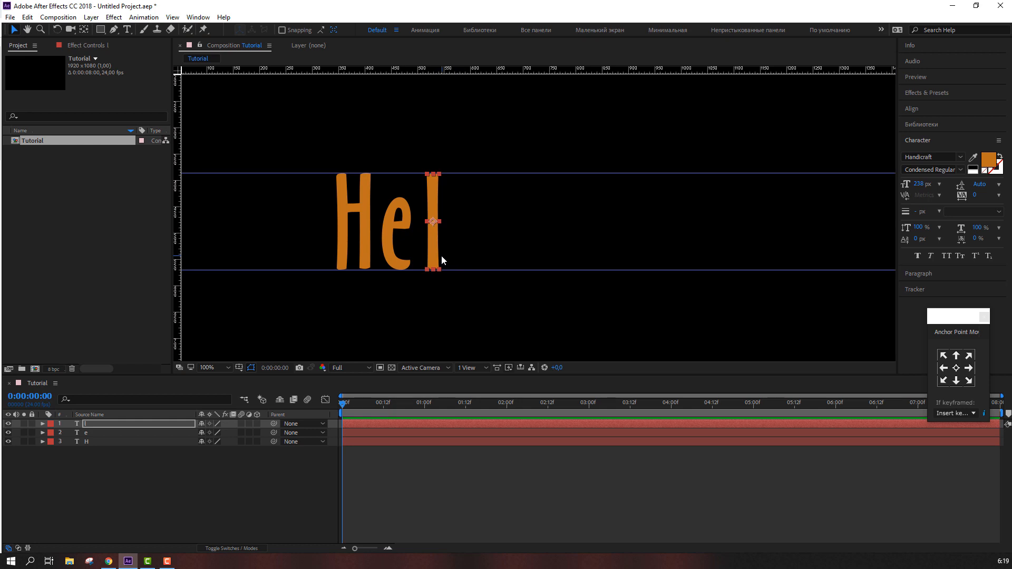
Duplicate the l layer and nudge the copy to the right to form a second l
left_click(429, 249)
key("ctrl+d")
key("shift+Right")
key("shift+Right")
key("shift+Right")
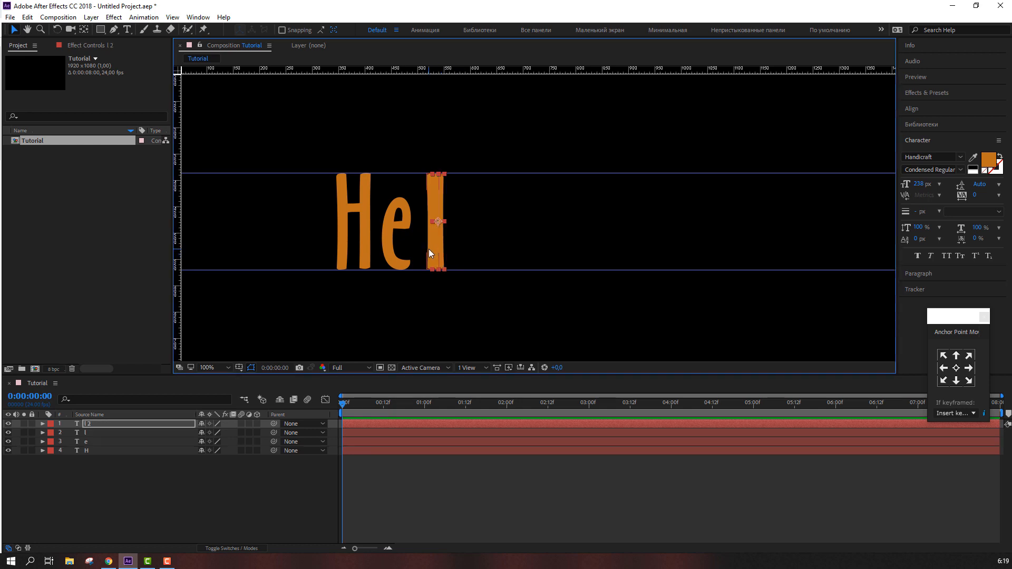
key("shift+Left")
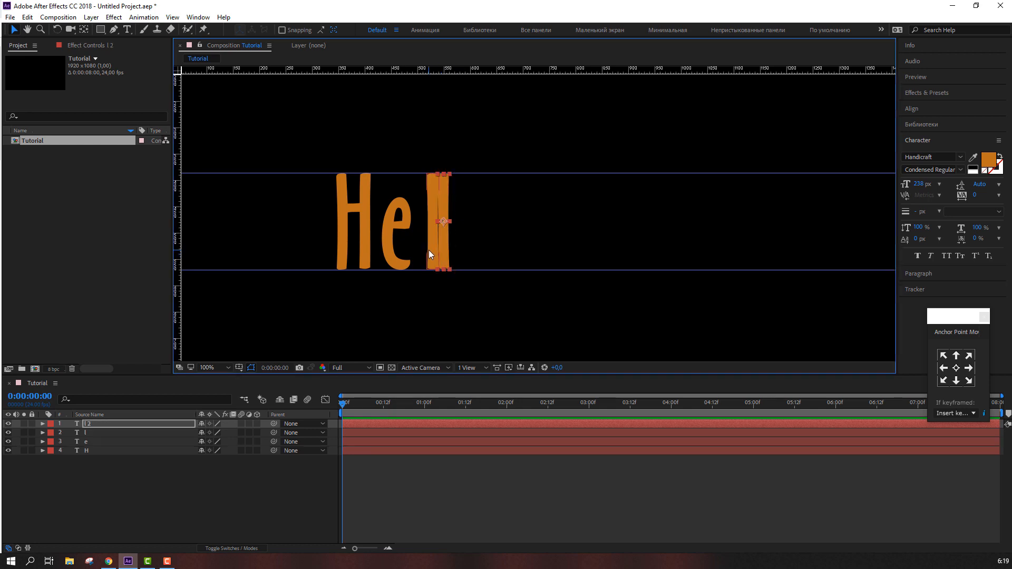
key("shift+Right")
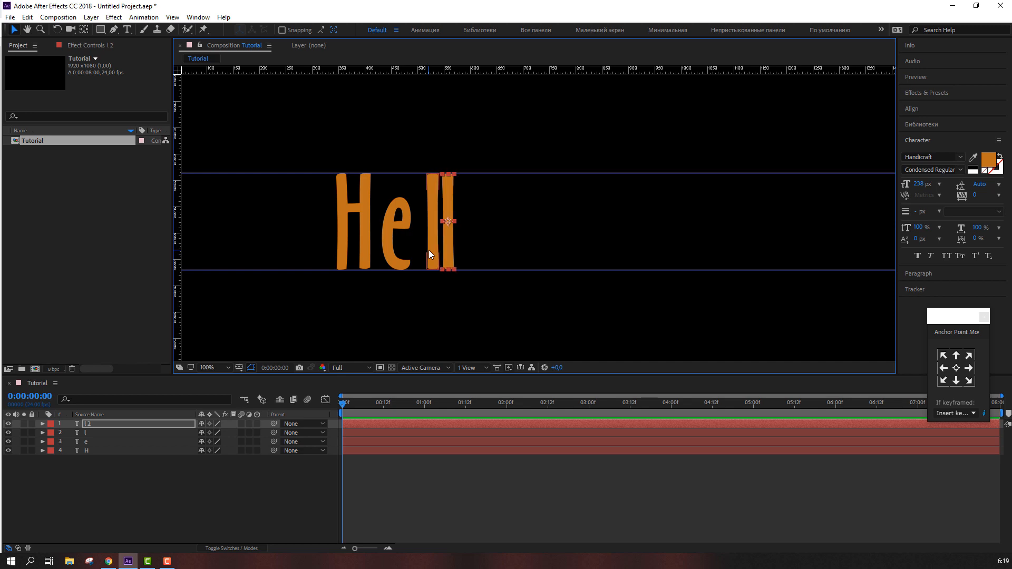
key("shift+Right")
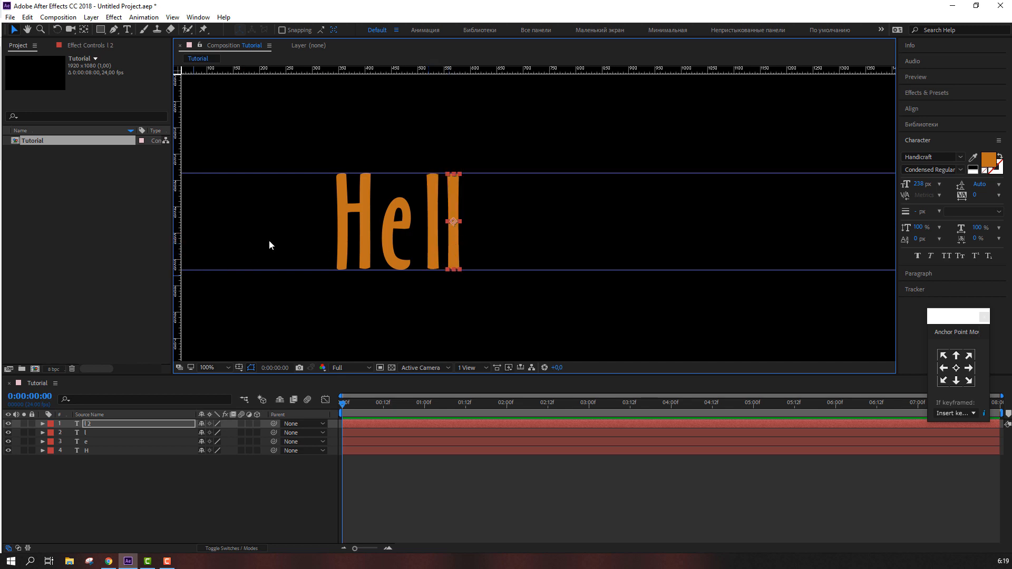
Duplicate the second l layer and nudge the copy further right
key("ctrl+d")
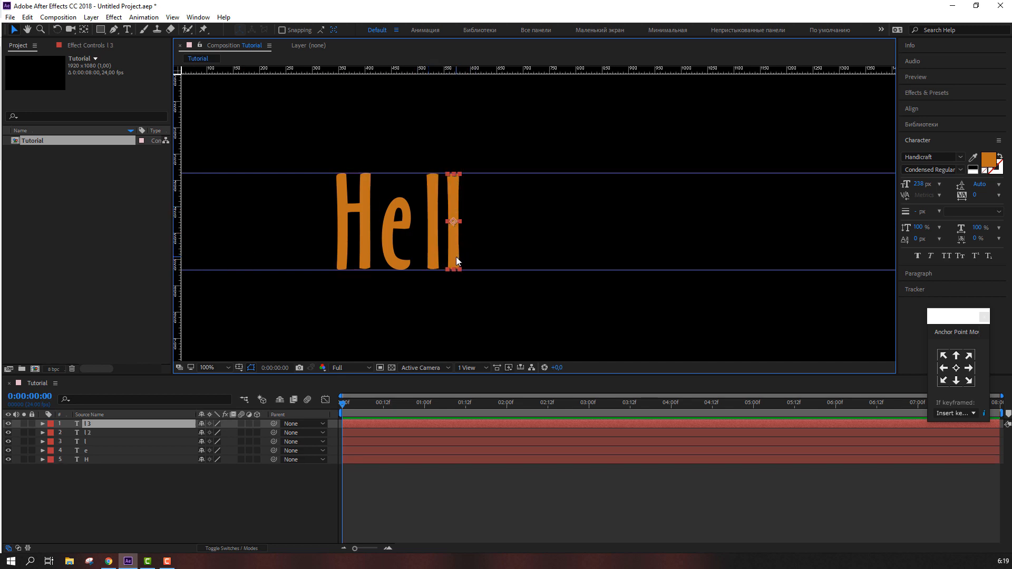
key("shift+Right")
key("shift+Right")
key("shift+Right")
key("shift+Right")
Change the last copy's text to o to complete the word Hello
key("ctrl+t")
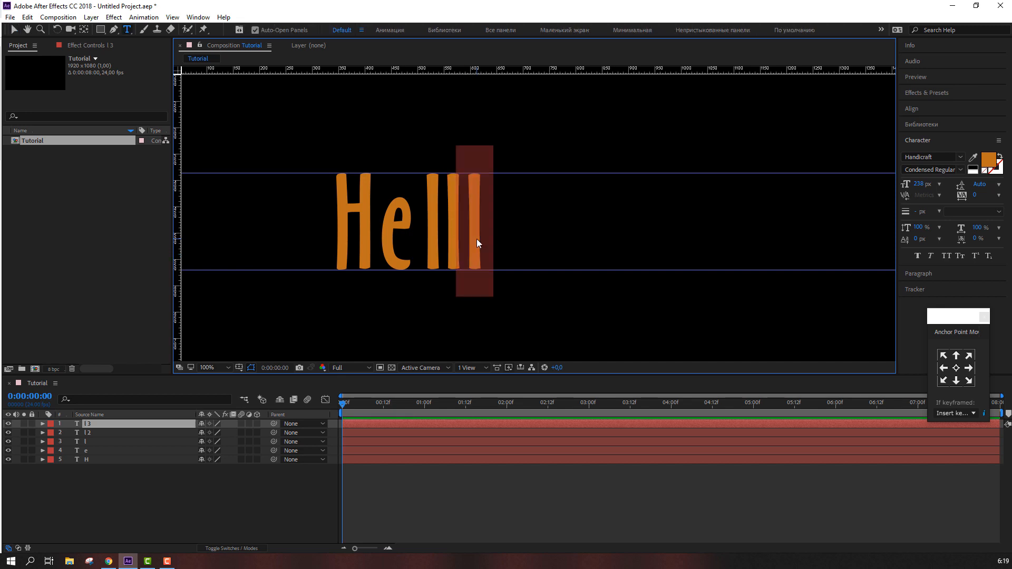
double_click(476, 246)
type("o")
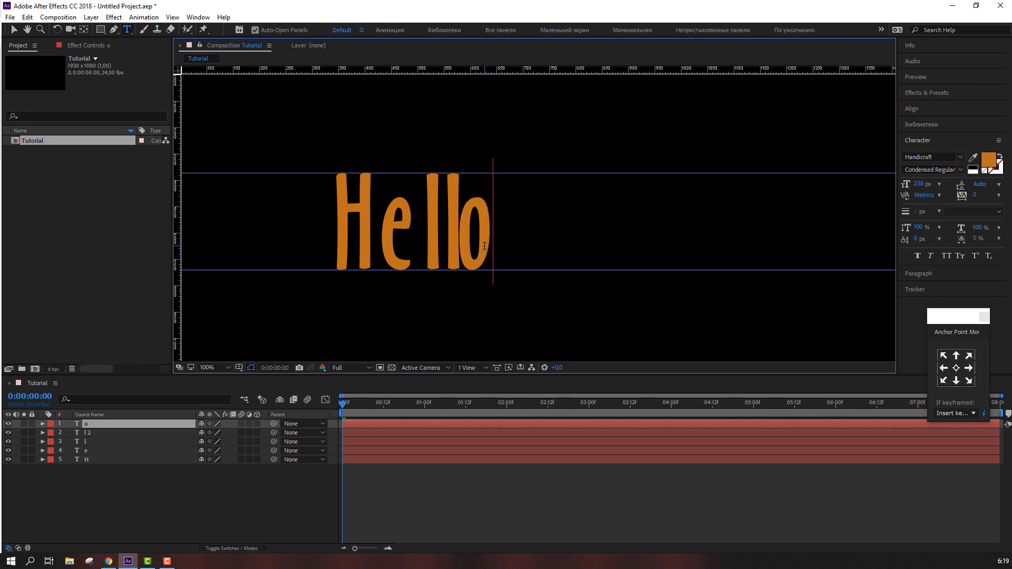
left_click(16, 30)
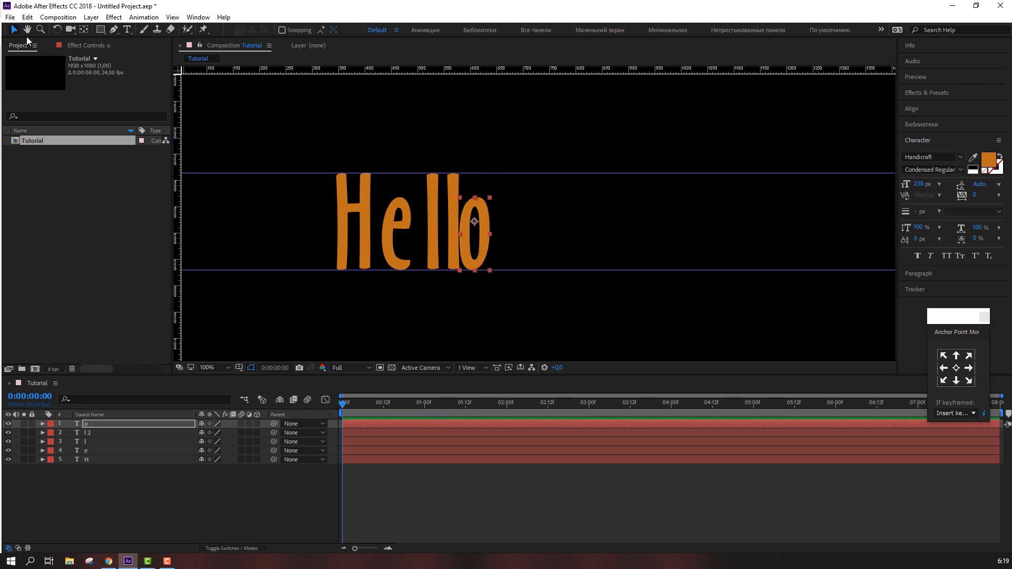
Nudge the second l and the o to the right to even out the letter spacing
key("shift+Right")
left_click(460, 246)
key("Right")
key("Right")
key("Right")
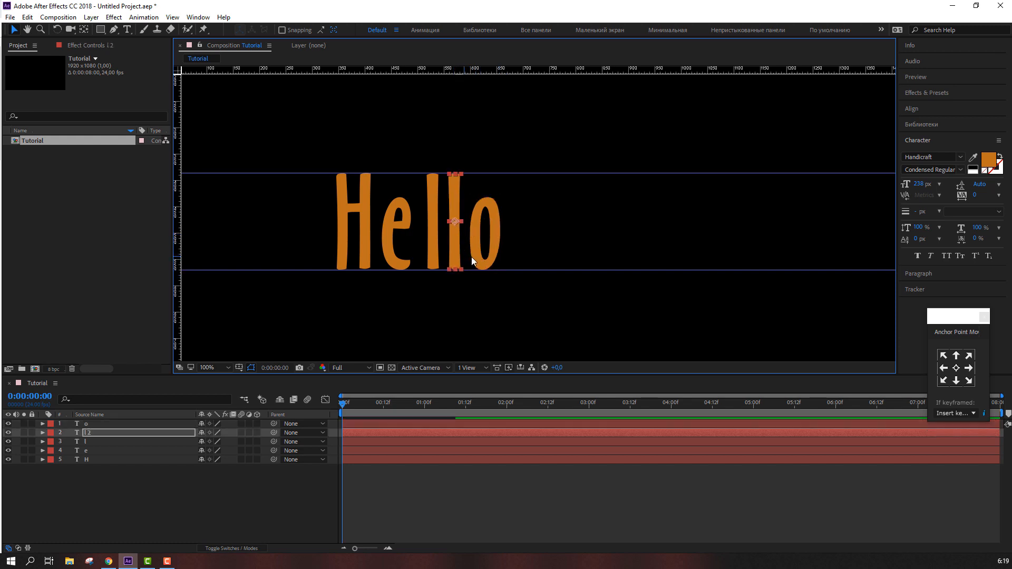
key("Right")
key("Right")
left_click(481, 259)
key("Right")
key("Right")
key("Right")
key("Right")
key("Right")
left_click(198, 478)
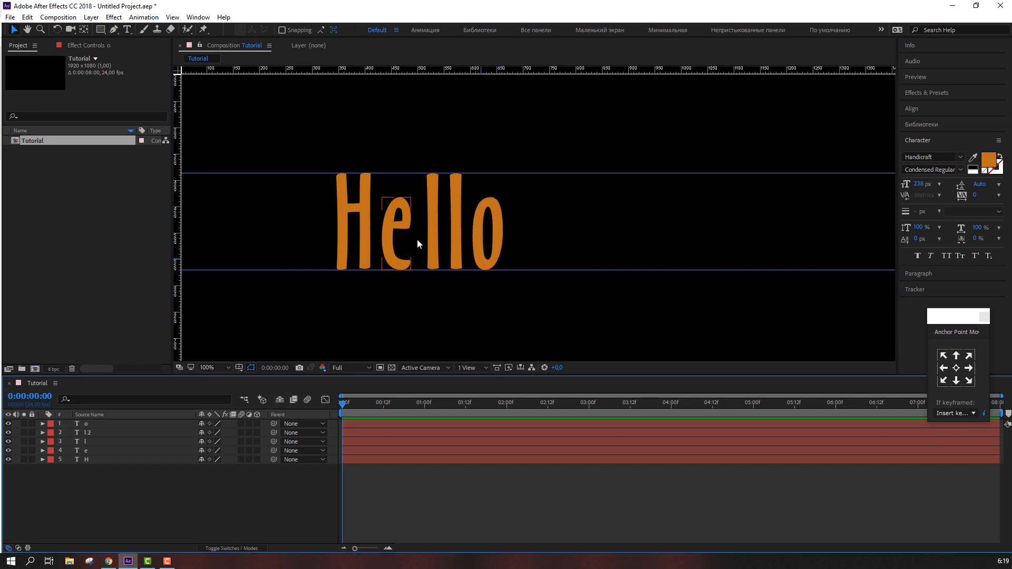
Select the two l's and the o together and nudge them left to tighten the spacing
left_click(432, 232)
left_click(454, 214, "shift")
left_click(481, 222, "shift")
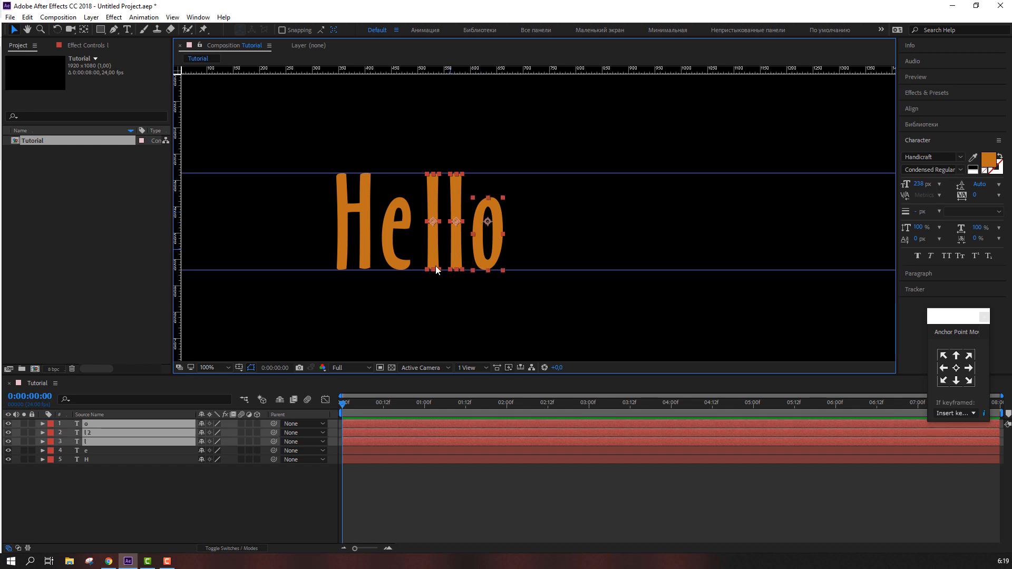
key("Left")
key("Left")
key("Left")
key("Left")
key("Left")
key("Left")
key("Left")
key("Left")
key("Left")
key("Left")
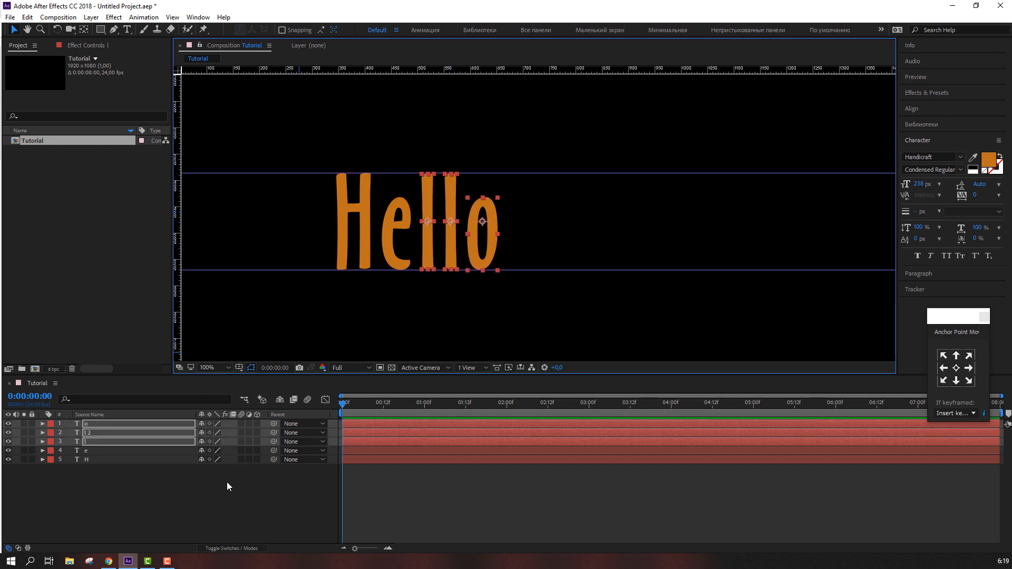
left_click(226, 481)
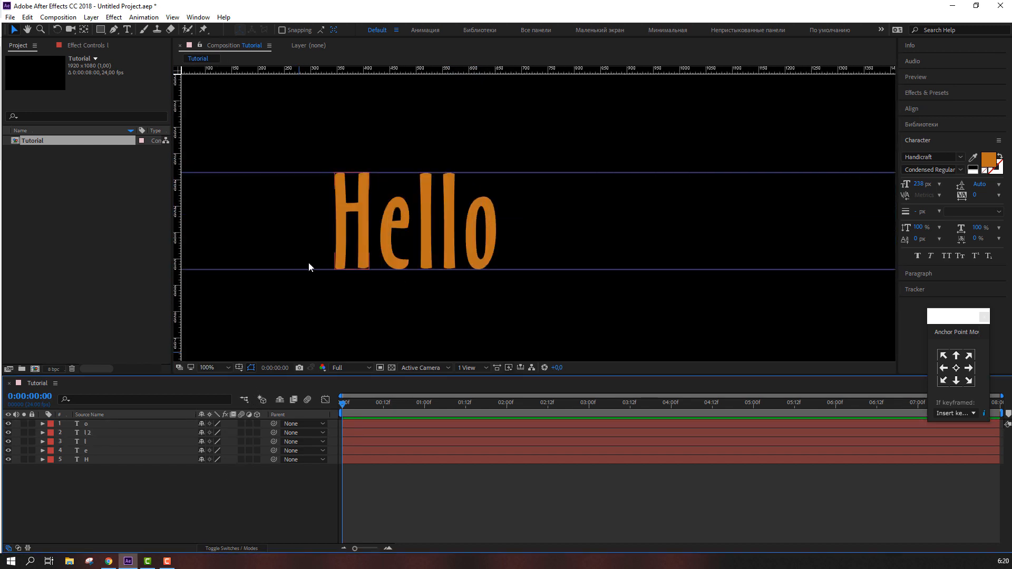
Remove both horizontal guides from the composition
left_click_drag(315, 173, 316, 70)
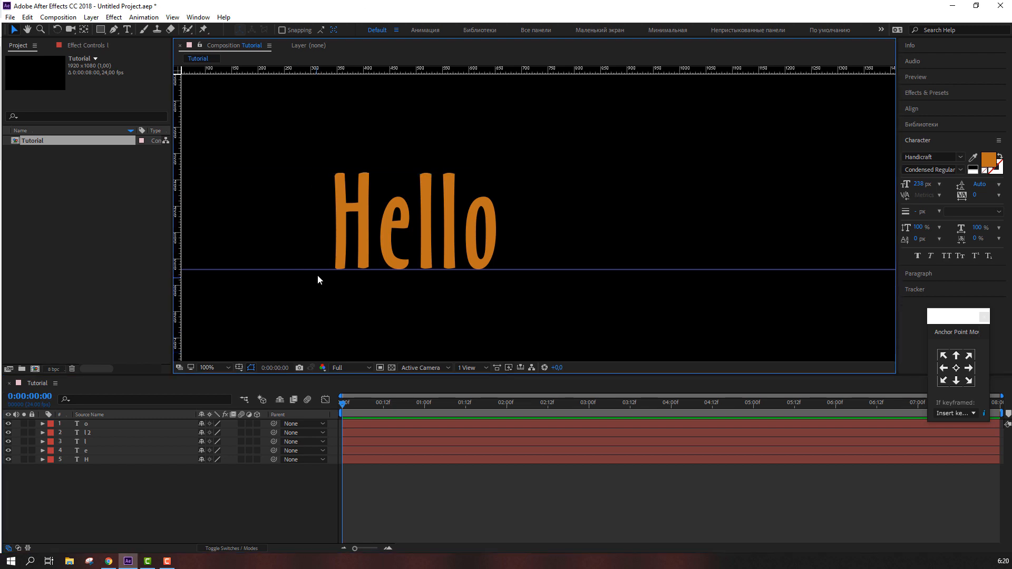
left_click_drag(317, 270, 319, 371)
Select all letter layers and centre the word Hello in the composition using the title/action safe grid
key("ctrl+a")
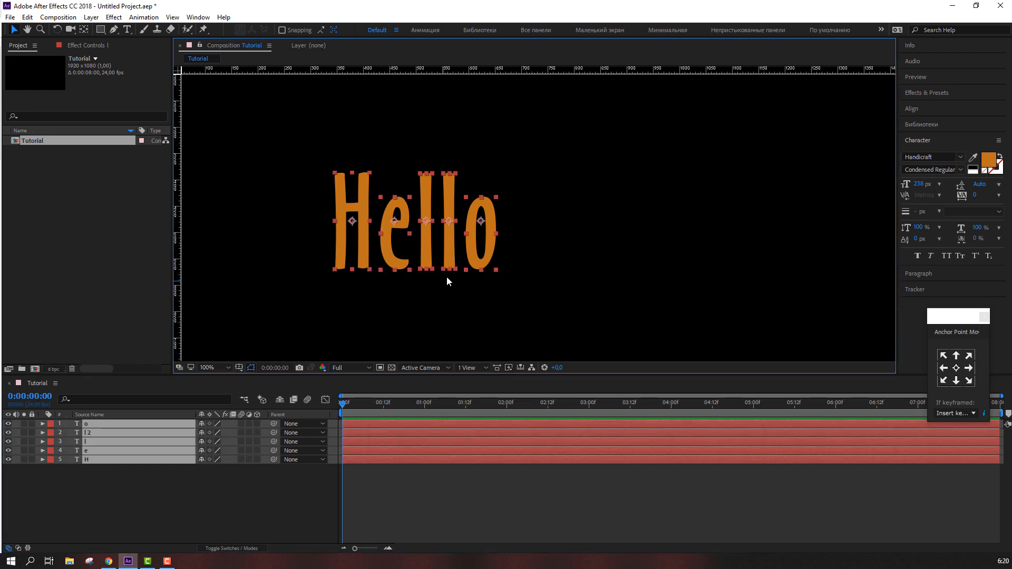
key("comma")
key("comma")
left_click_drag(480, 227, 575, 254)
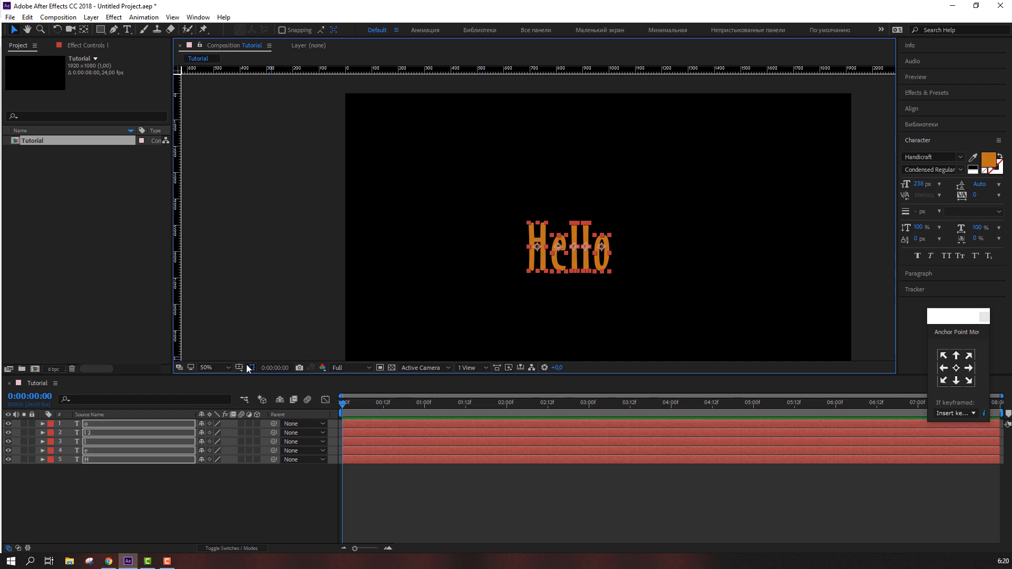
left_click(239, 367)
left_click(259, 381)
left_click_drag(615, 280, 538, 275)
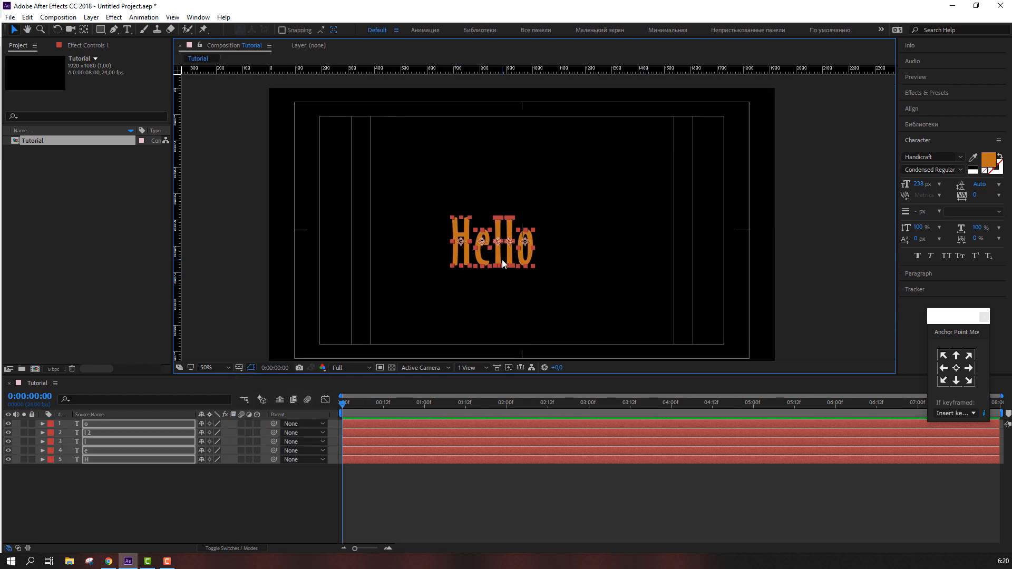
left_click_drag(485, 249, 516, 246)
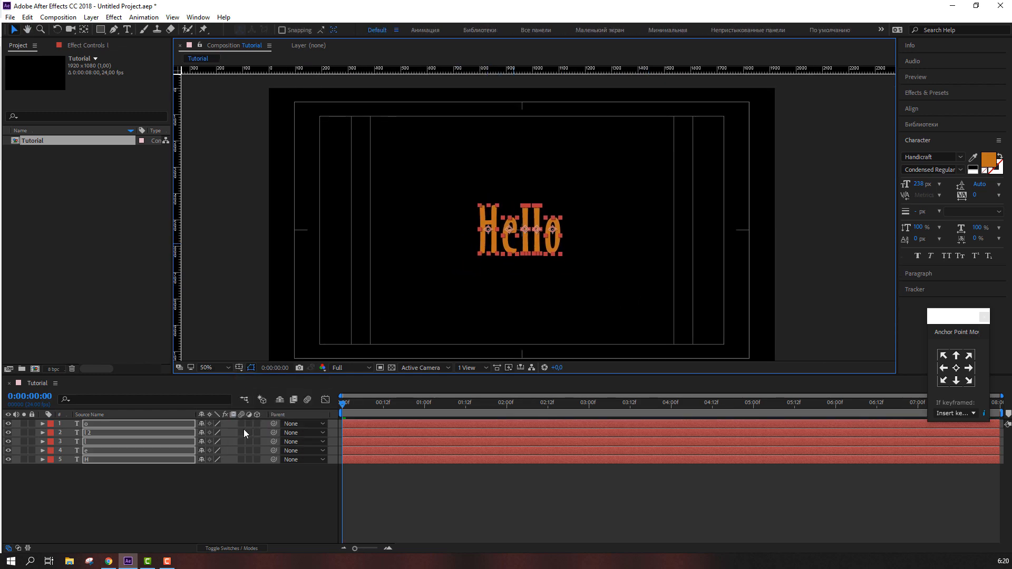
left_click(177, 499)
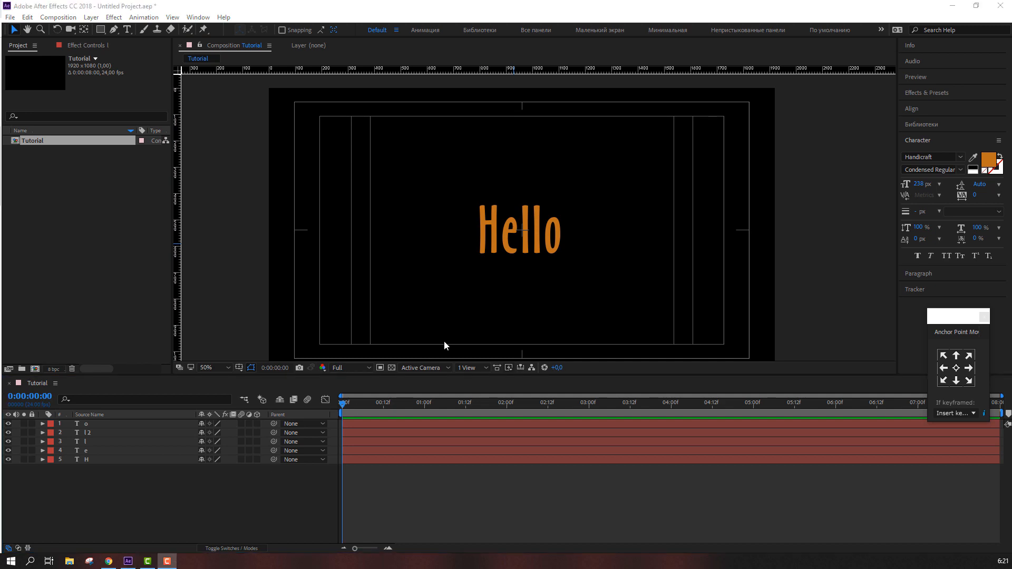
right_click(154, 500)
mouse_move(264, 385)
left_click(321, 424)
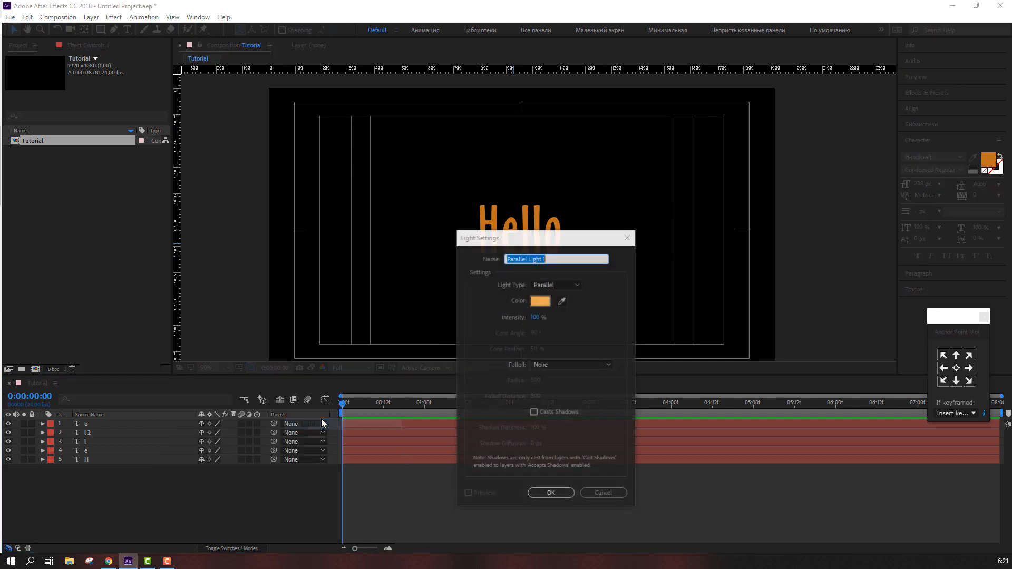
left_click(597, 489)
Create a new solid layer in the composition named Element 3D
right_click(215, 510)
mouse_move(271, 397)
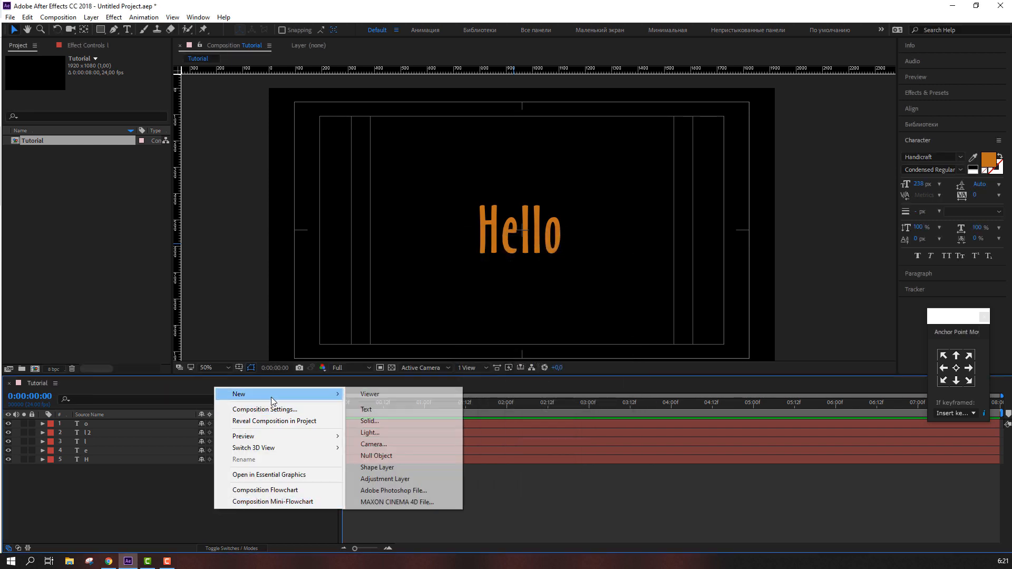
left_click(384, 416)
type("E")
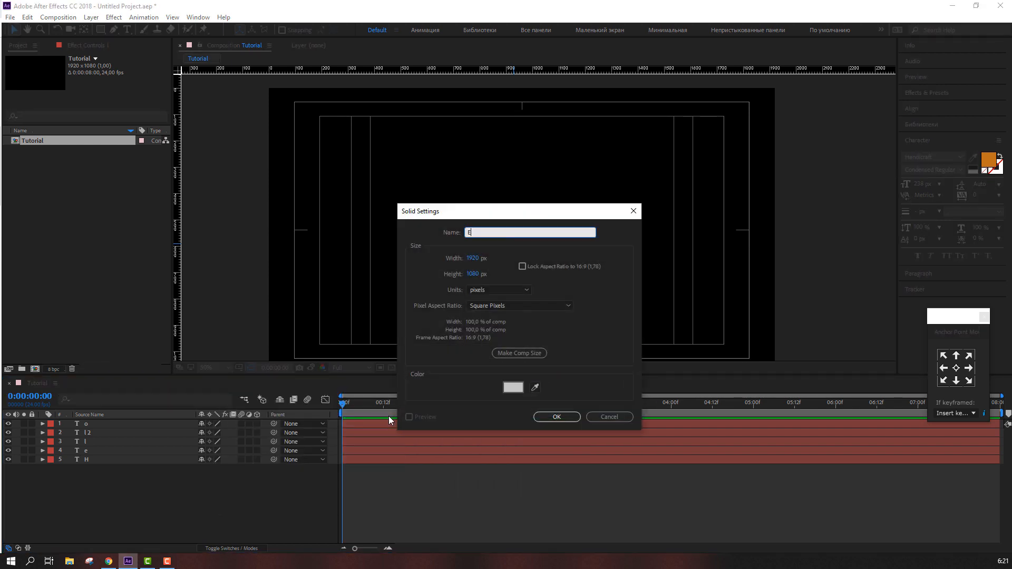
type("lement 3D")
key("Return")
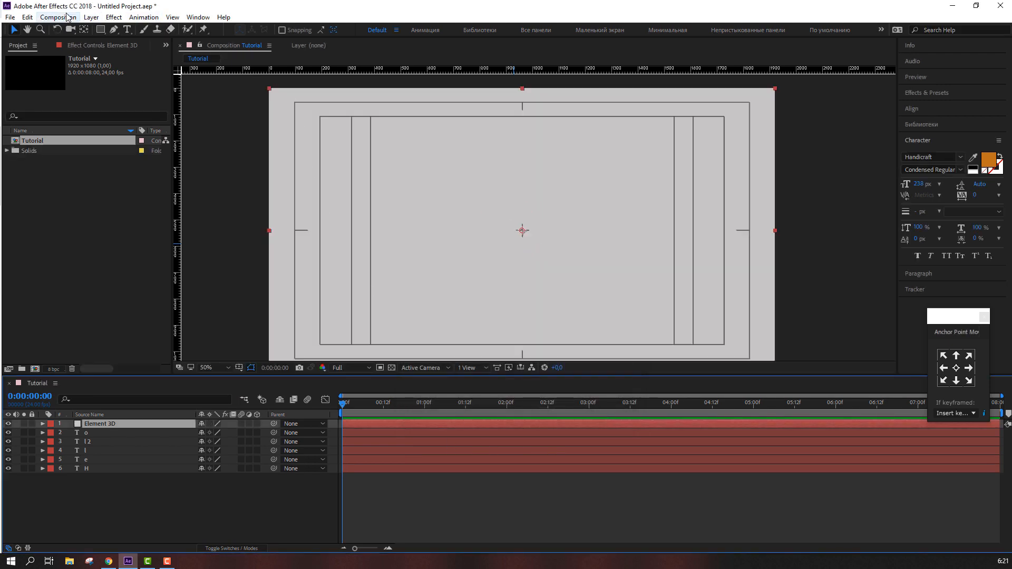
Apply the Video Copilot Element effect to the Element 3D solid
left_click(114, 17)
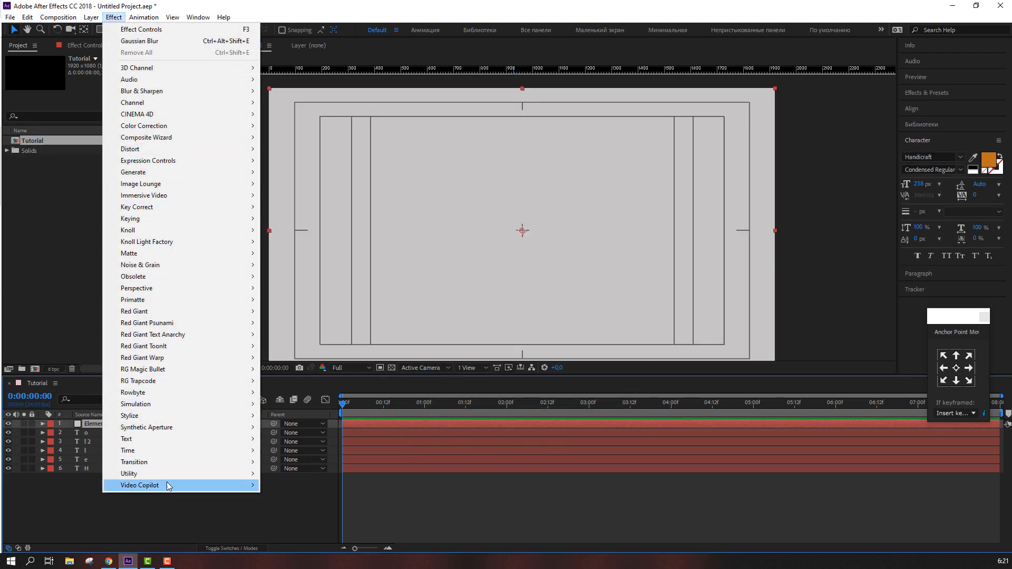
mouse_move(165, 485)
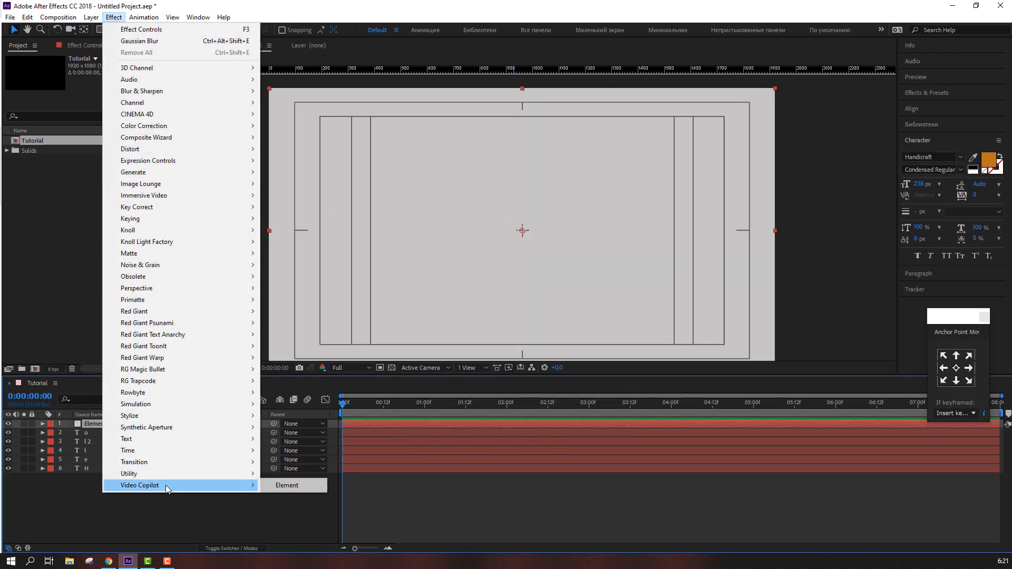
left_click(304, 485)
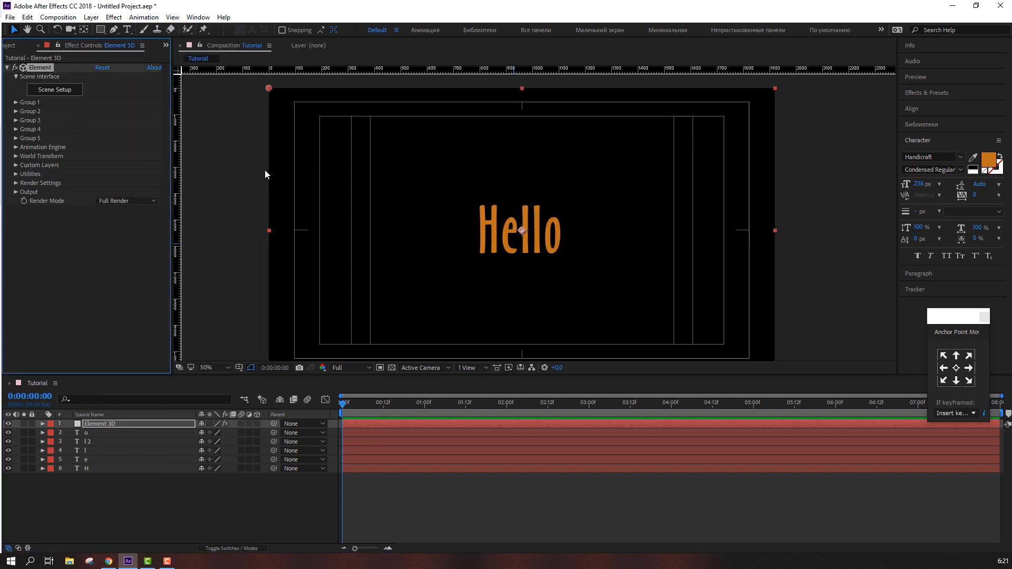
Under Custom Text and Masks, assign the H, e, l, l 2 and o text layers to Path Layers 1 to 5
left_click(16, 165)
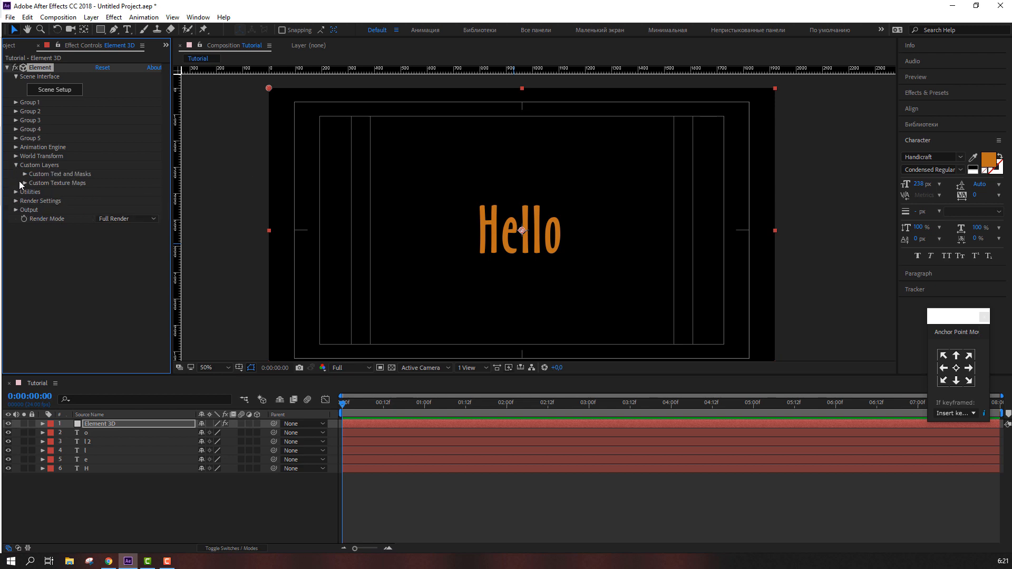
left_click(25, 174)
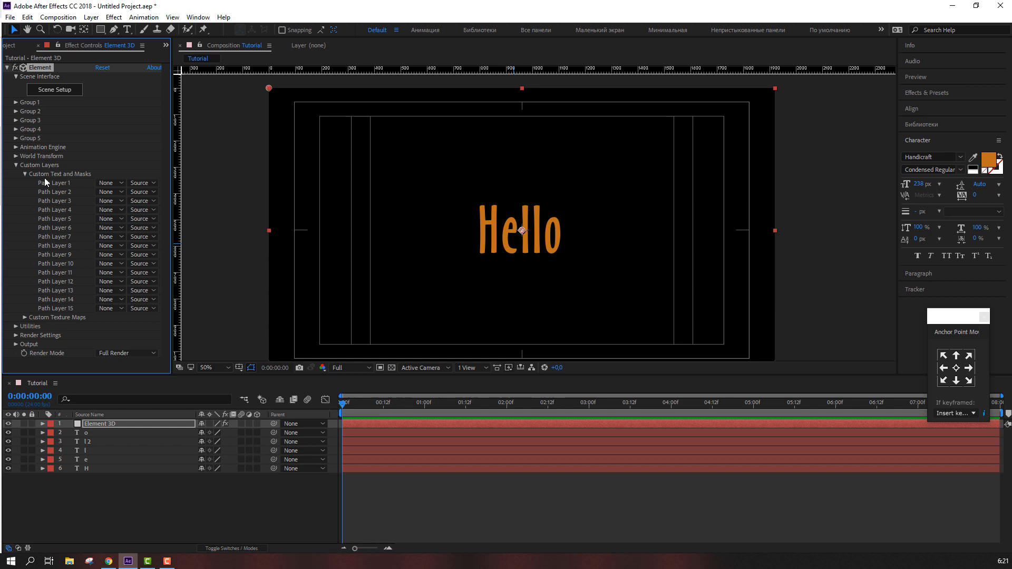
left_click(105, 183)
left_click(116, 267)
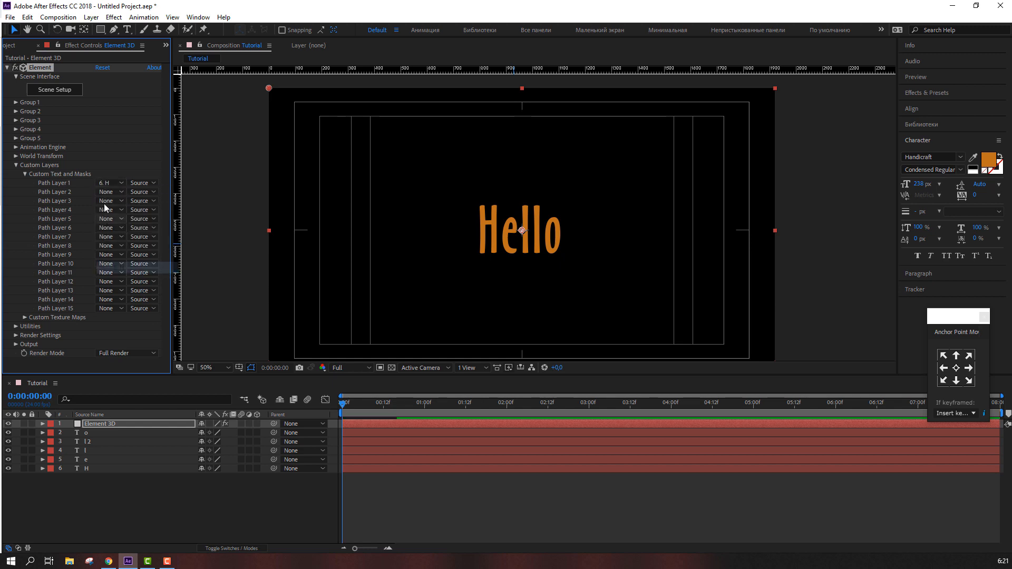
left_click(107, 192)
left_click(113, 266)
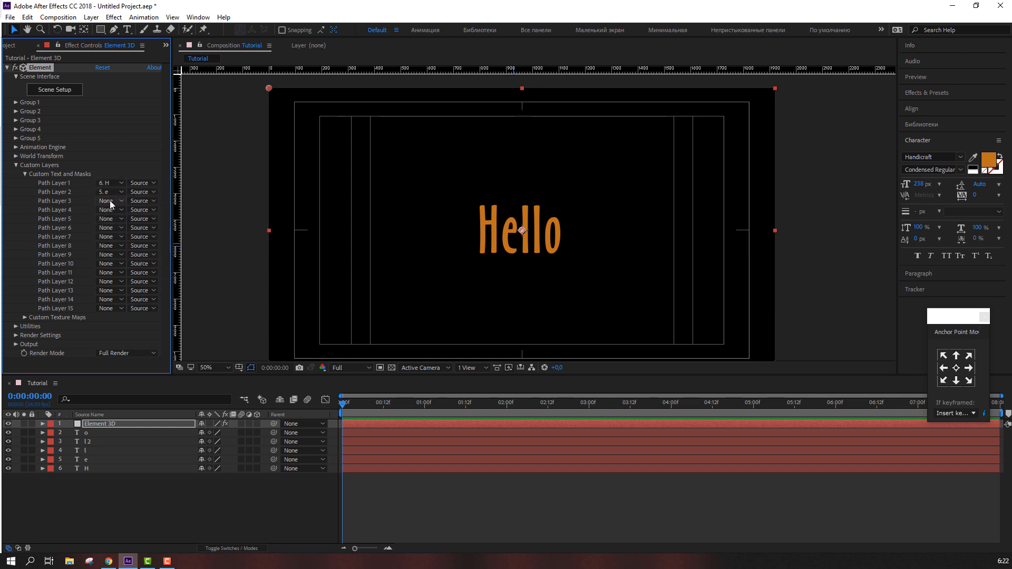
left_click(110, 201)
left_click(112, 265)
left_click(110, 211)
left_click(111, 259)
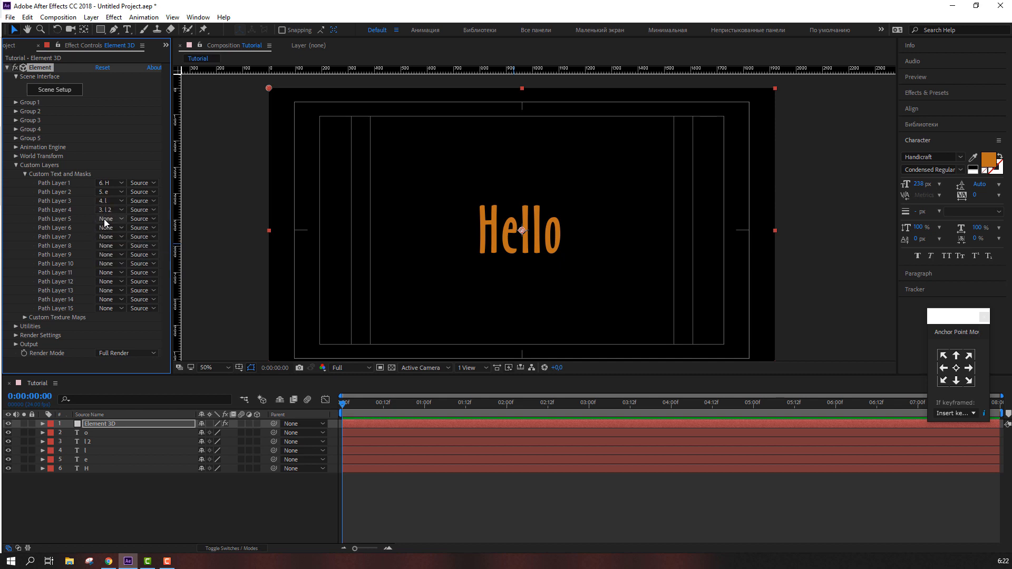
left_click(105, 223)
left_click(111, 260)
Open Element's Scene Setup and extrude the first custom path as the H model
left_click(16, 165)
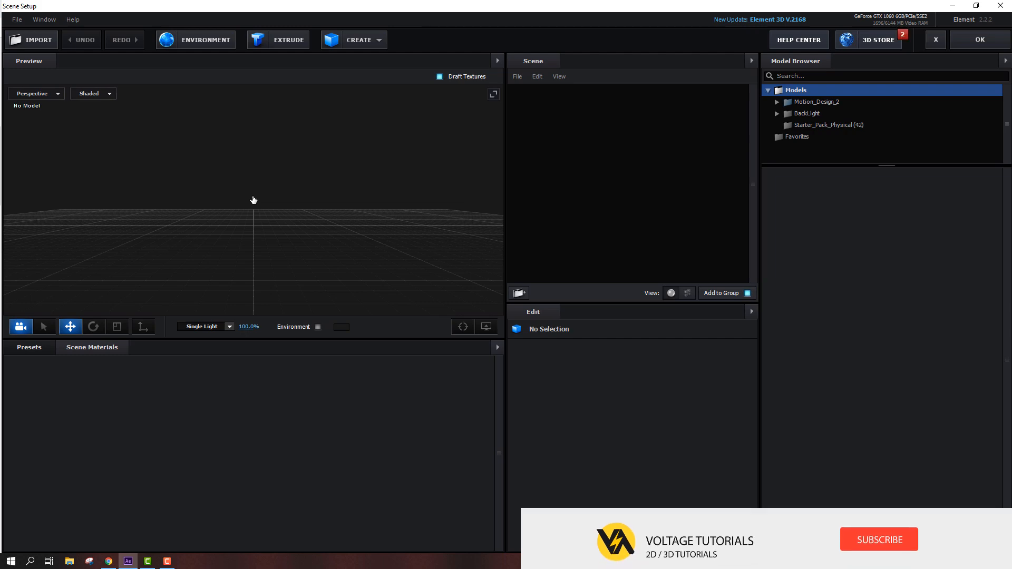
left_click_drag(253, 200, 248, 222)
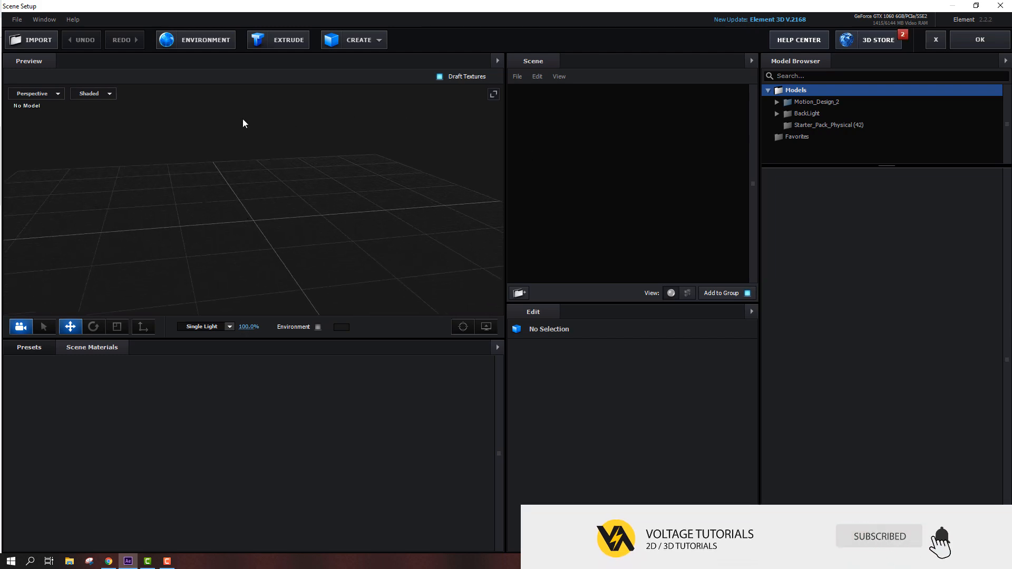
left_click(280, 47)
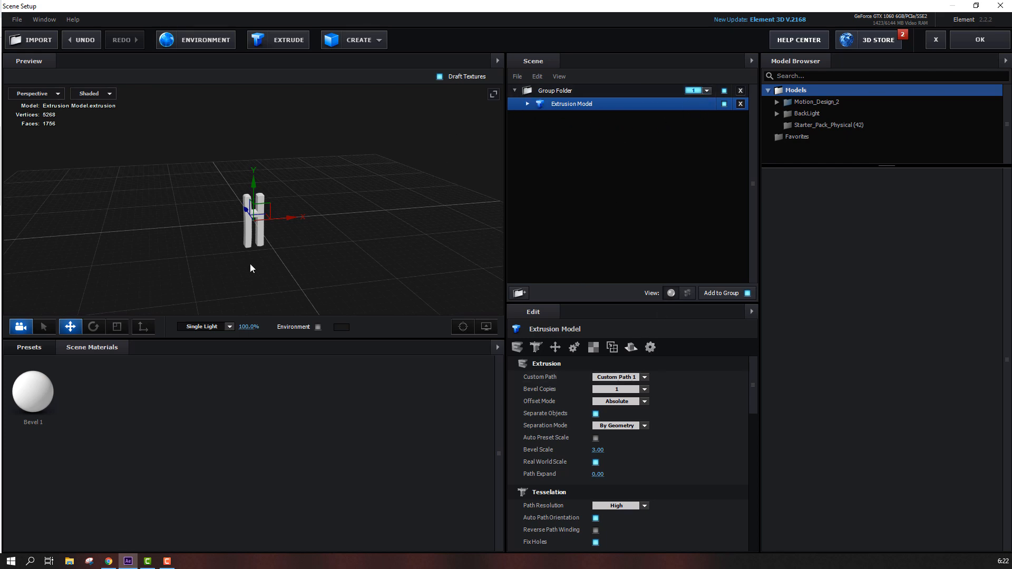
Extrude a second model, set it to Custom Path 2, and move the e beside the H
left_click(283, 45)
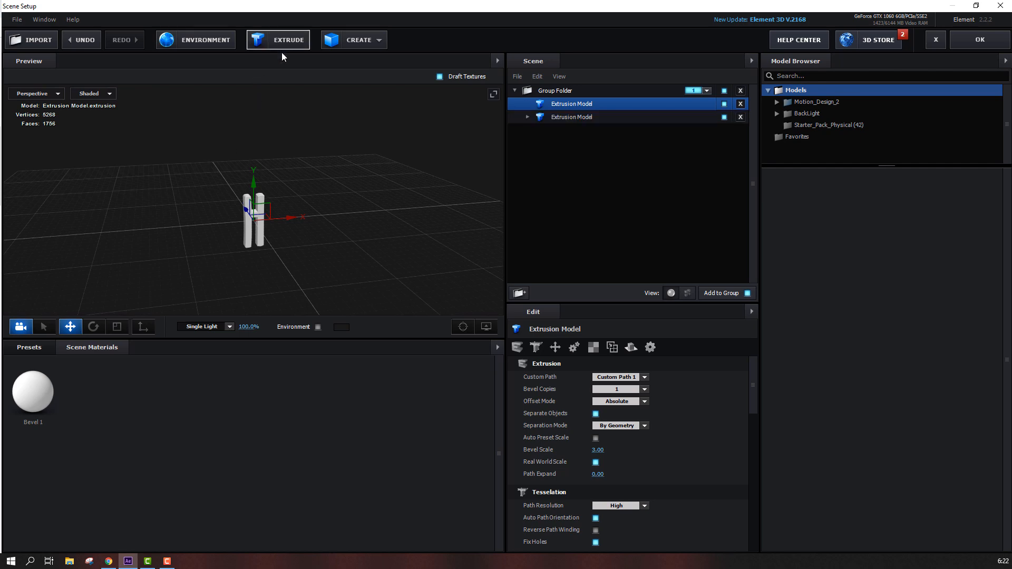
left_click(632, 375)
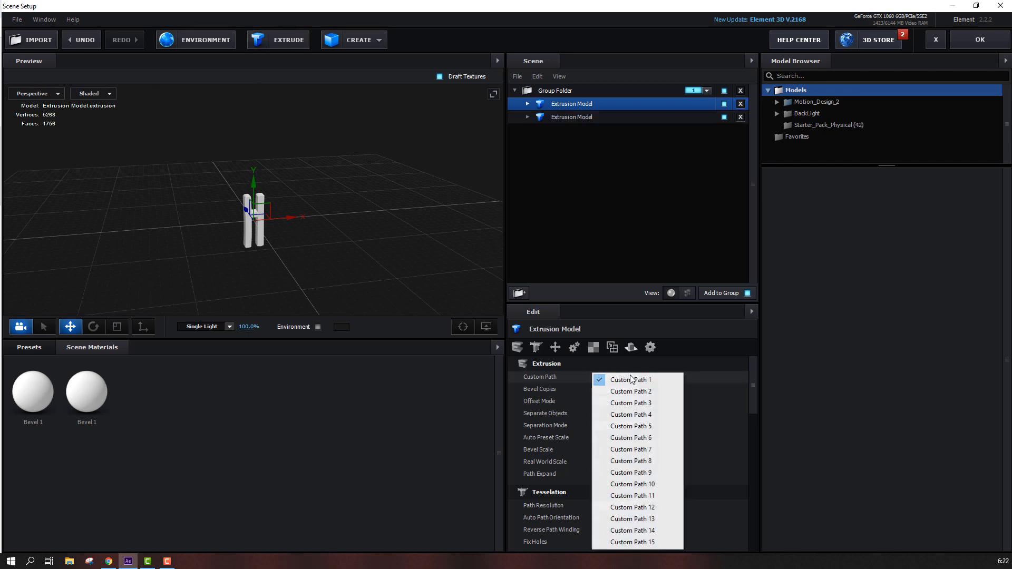
left_click(627, 391)
scroll(283, 263, "up", 2)
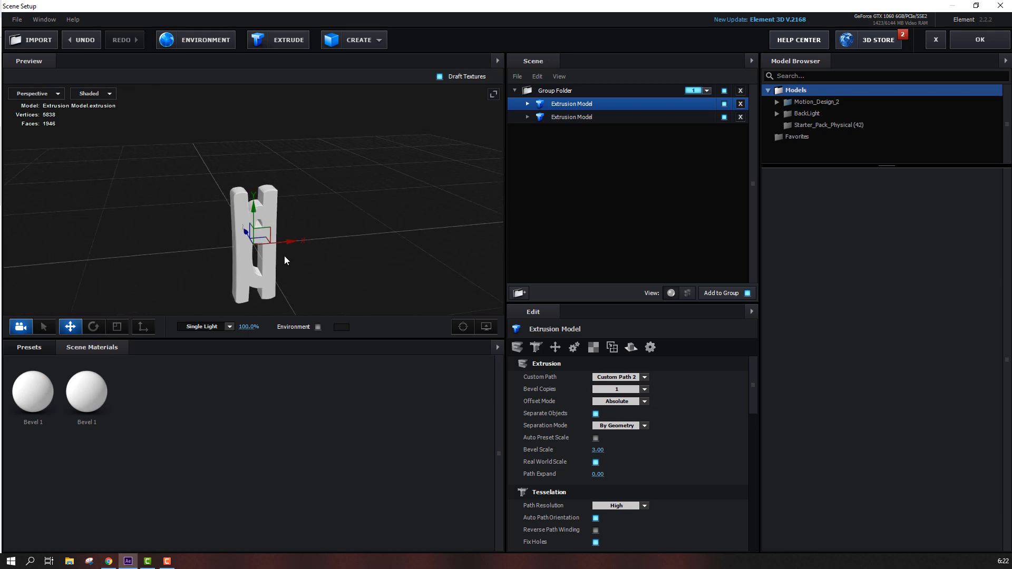
left_click_drag(278, 246, 308, 269)
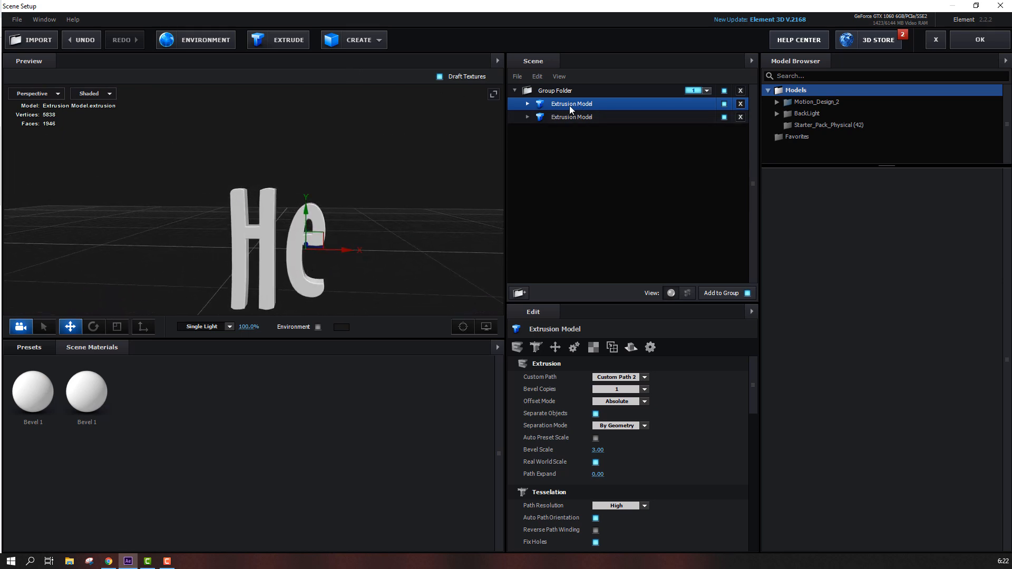
Extrude a third model, set it to Custom Path 3, and move the l to the right of the e
left_click(290, 42)
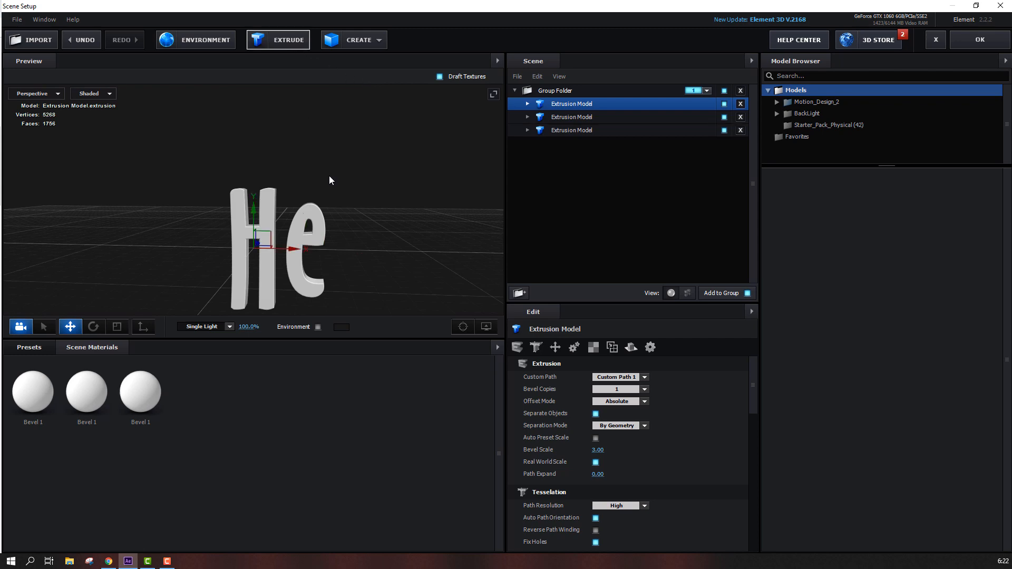
left_click(644, 377)
left_click(617, 402)
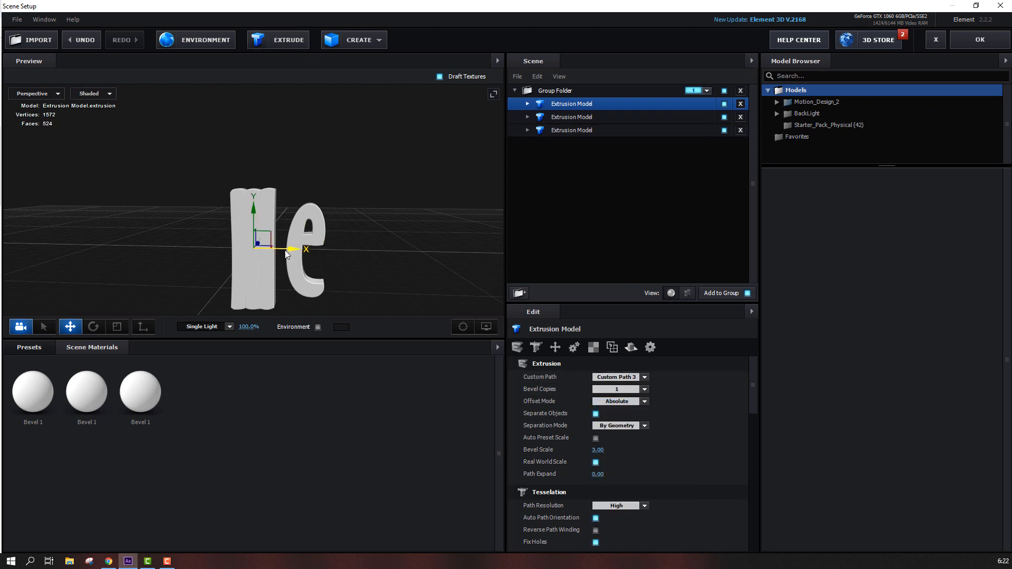
left_click_drag(293, 249, 401, 251)
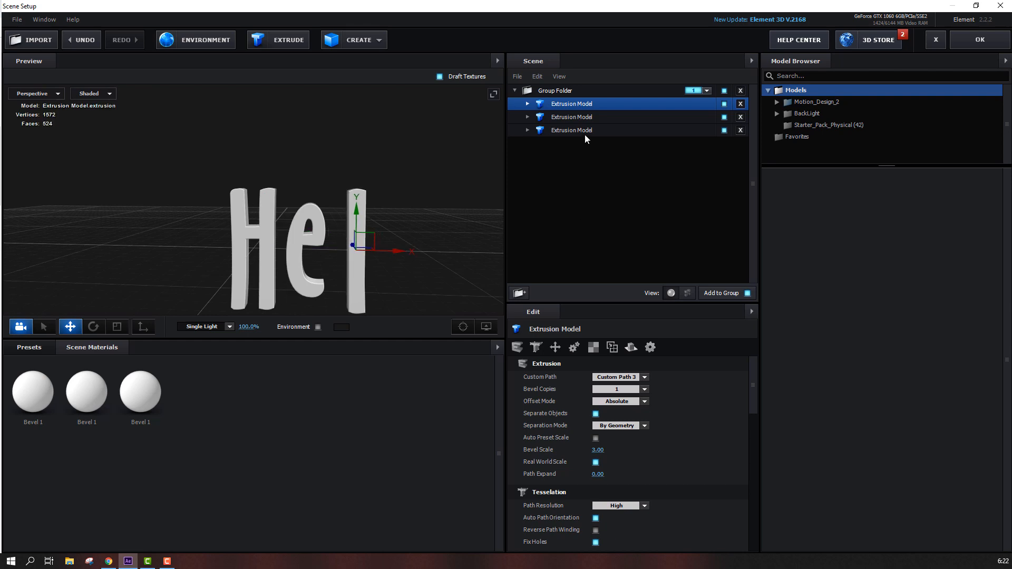
Extrude a fourth model, set it to Custom Path 4, and move the second l next to the first
left_click(295, 45)
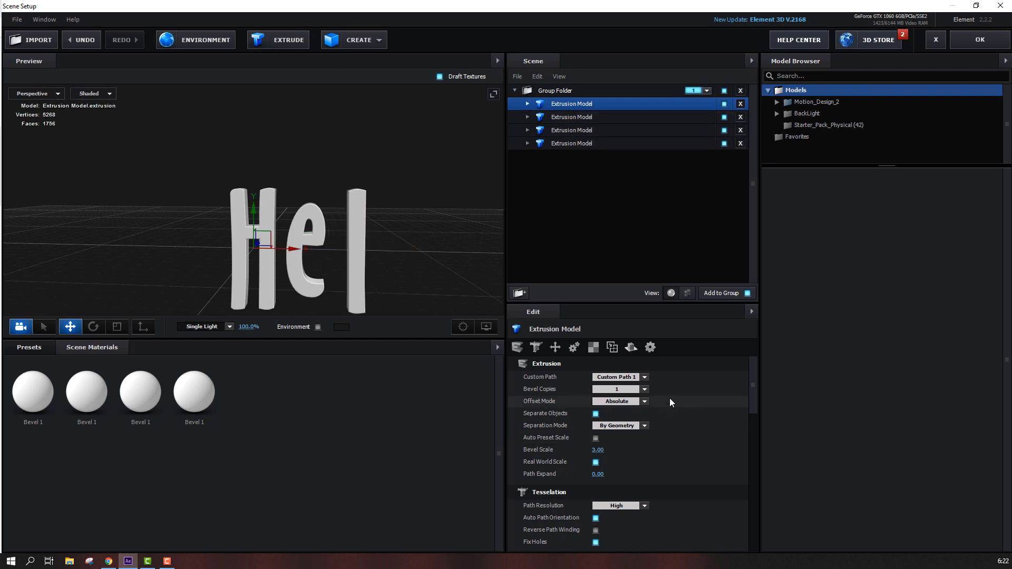
left_click(635, 377)
left_click(633, 415)
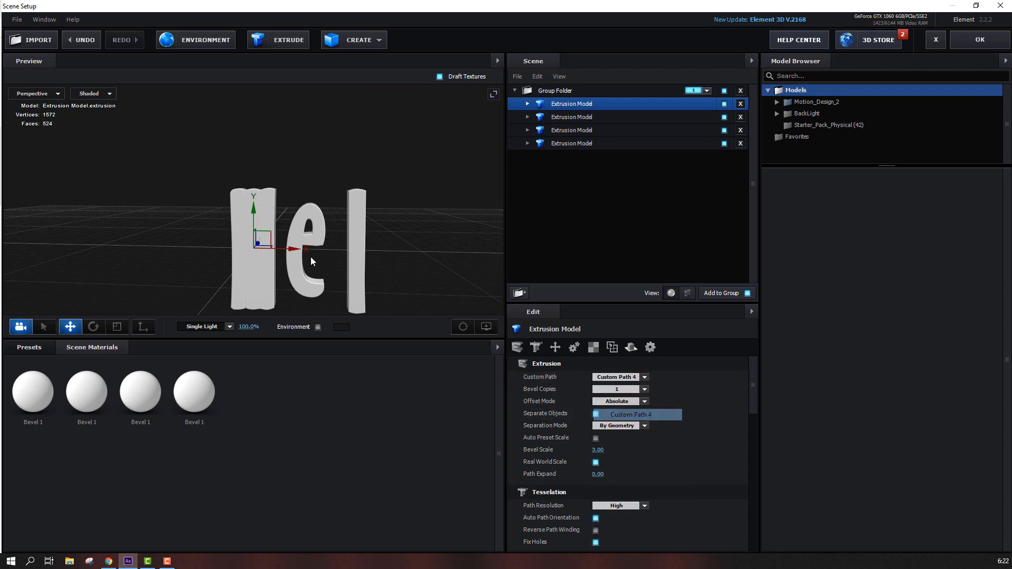
left_click_drag(293, 249, 440, 254)
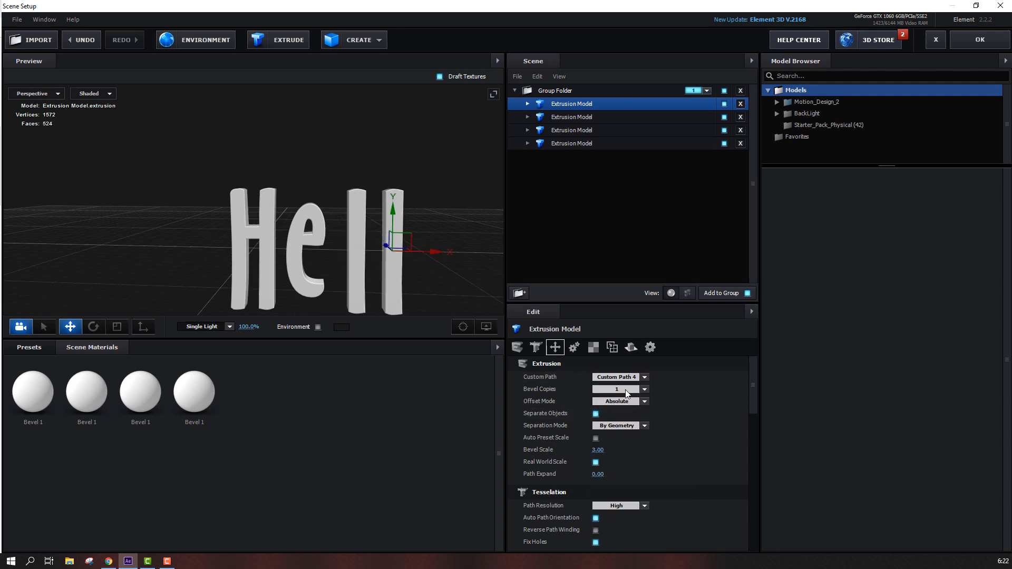
Extrude a fifth model, set it to Custom Path 5, and move the o to the end of the word
left_click(270, 45)
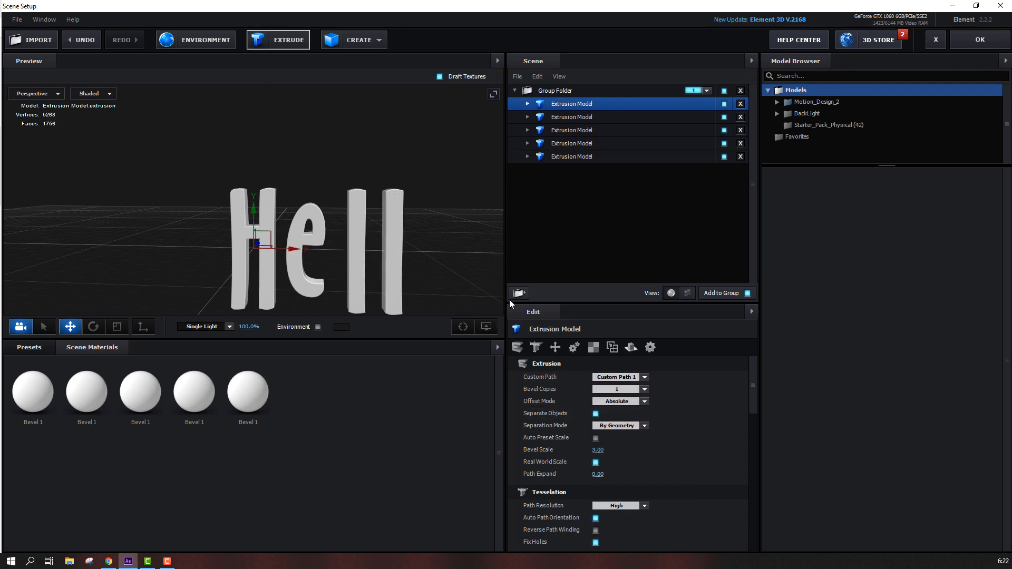
left_click(616, 378)
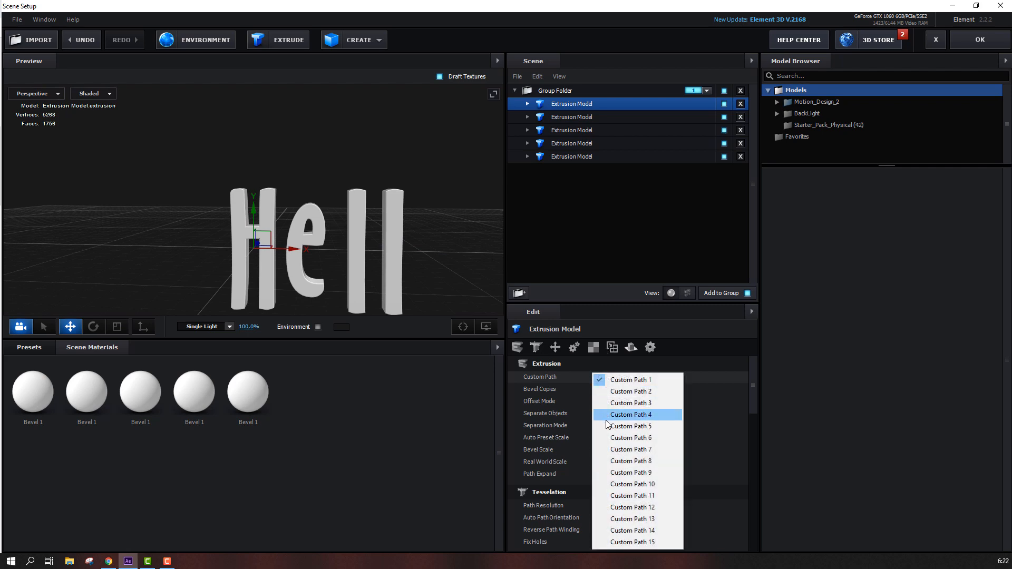
left_click(628, 426)
left_click_drag(412, 300, 288, 225)
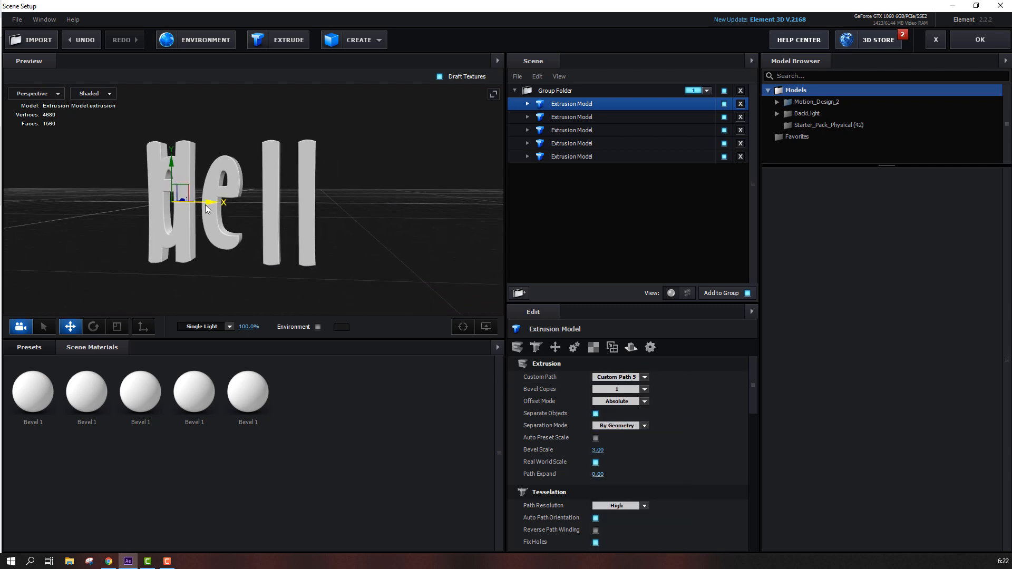
left_click_drag(213, 204, 225, 235)
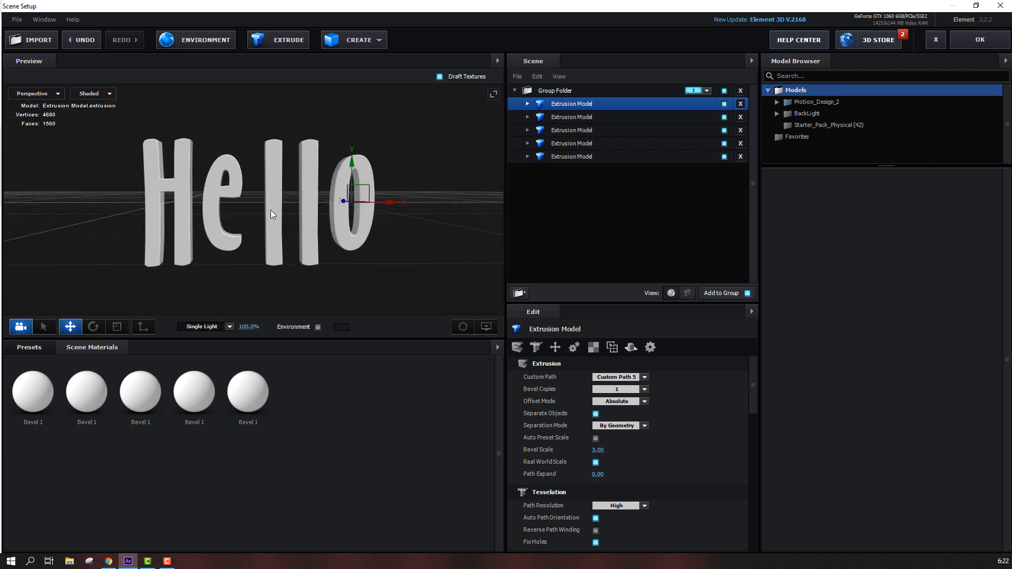
Rename the bottom extrusion model H and the one above it E
left_click(585, 141)
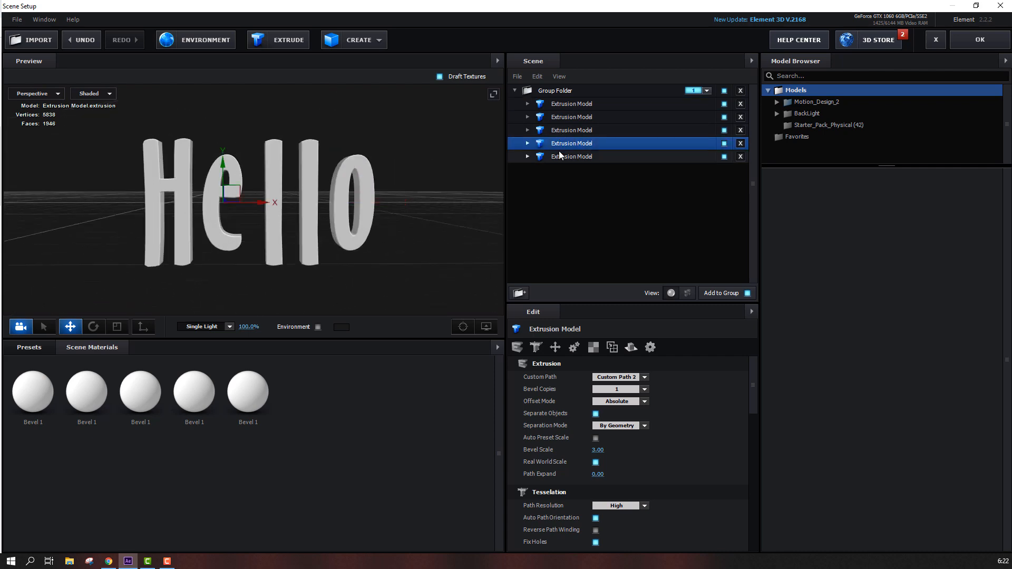
left_click(561, 156)
double_click(565, 156)
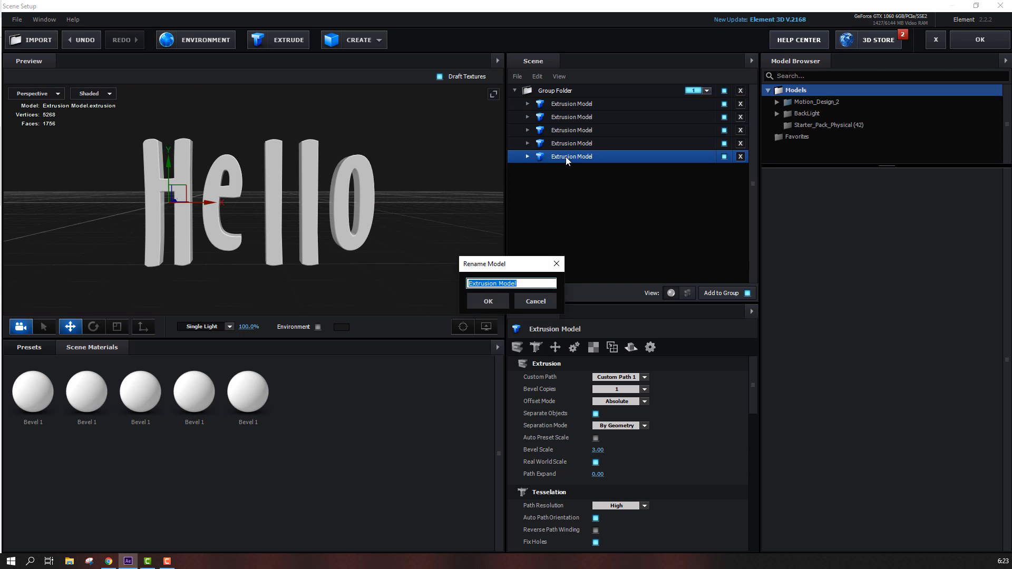
type("H")
left_click(496, 306)
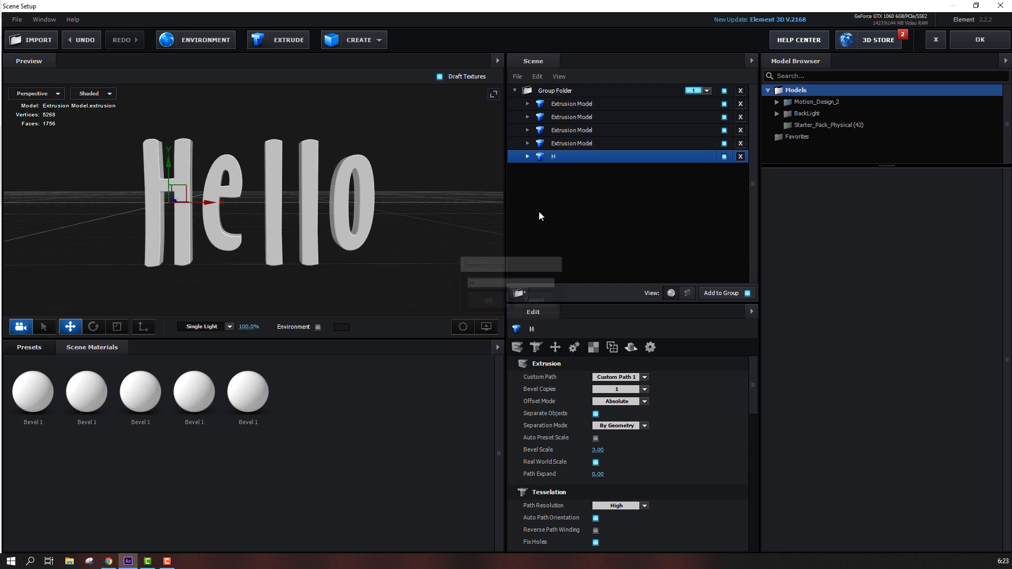
double_click(573, 144)
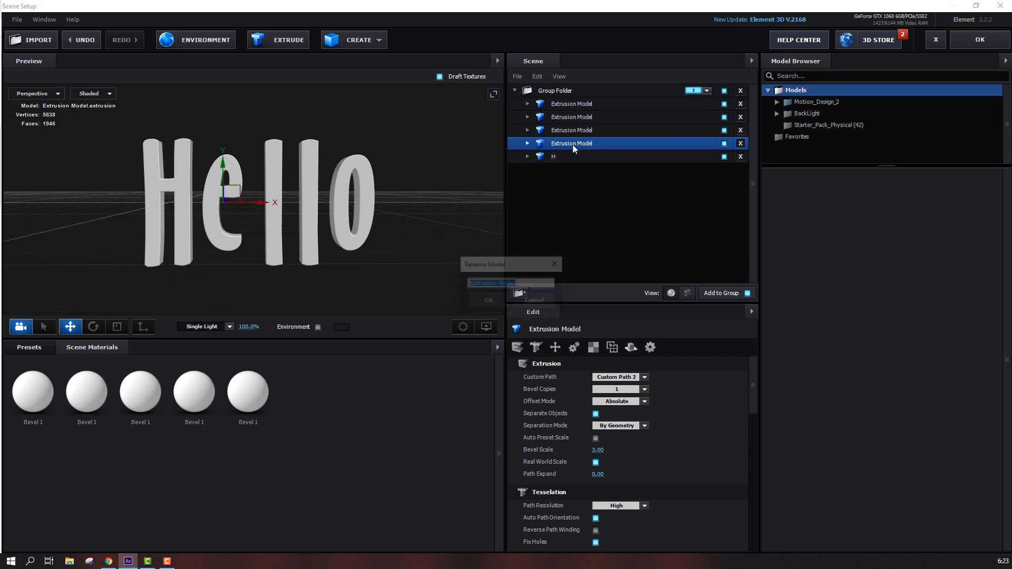
type("E")
left_click(485, 301)
Rename the remaining extrusion models L, L and O, from the middle one up to the top
double_click(564, 131)
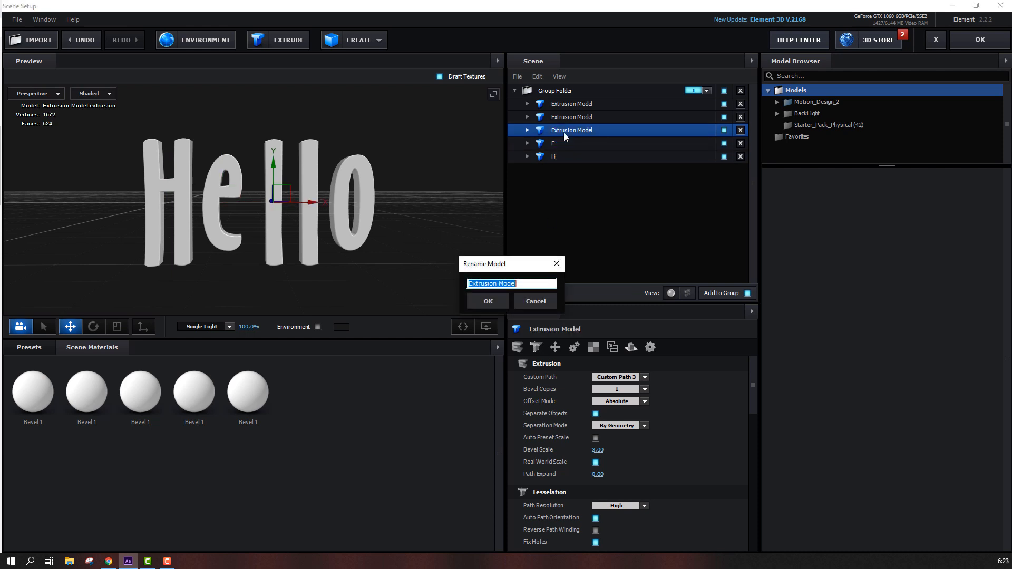
type("L")
left_click(489, 301)
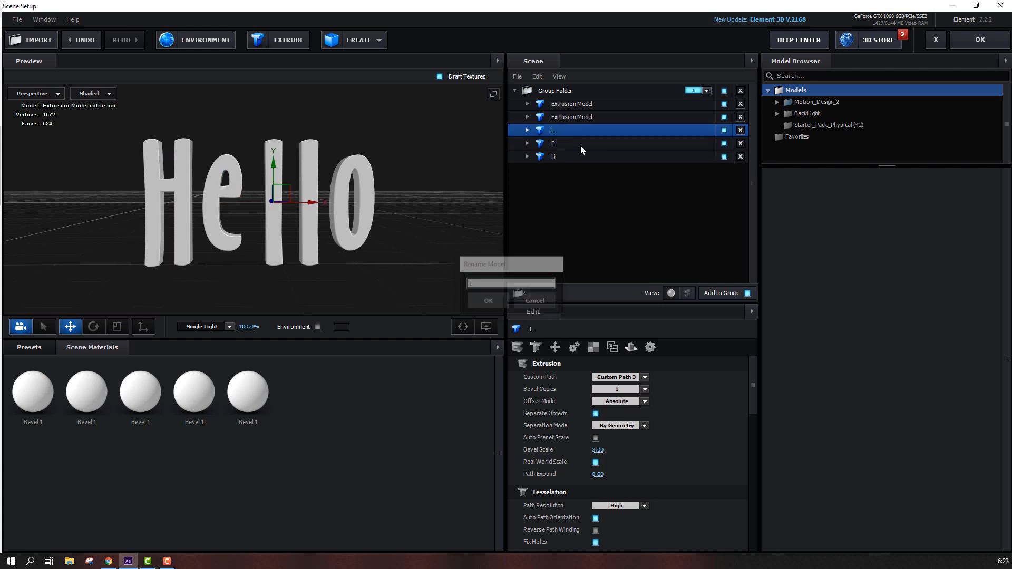
double_click(586, 116)
left_click(489, 305)
double_click(571, 104)
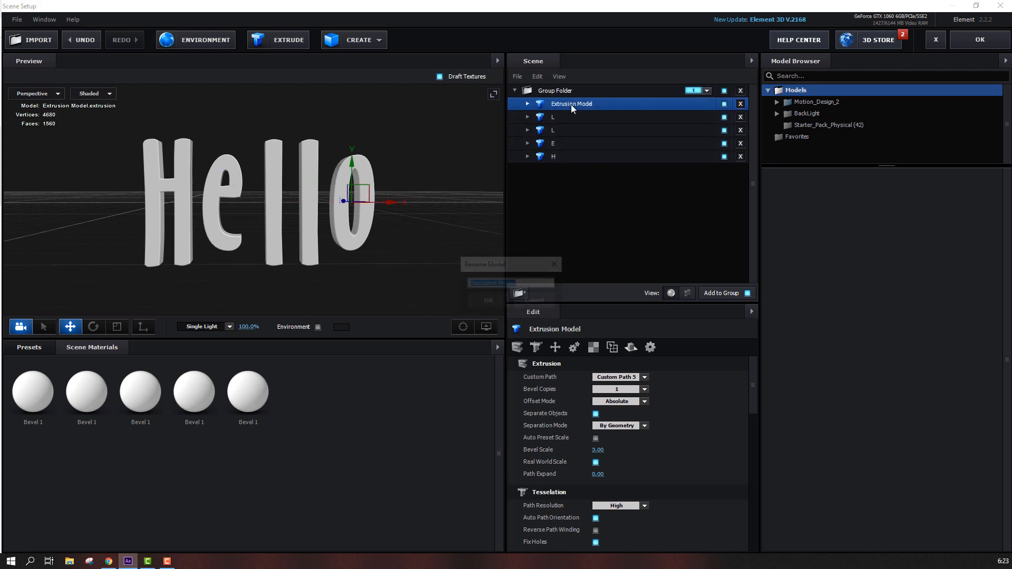
type("O")
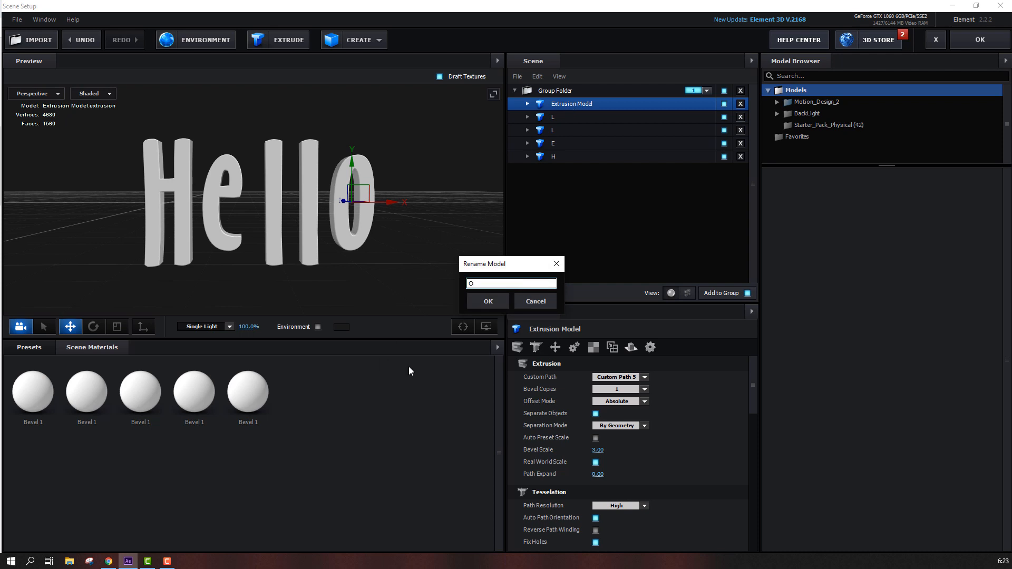
left_click(489, 300)
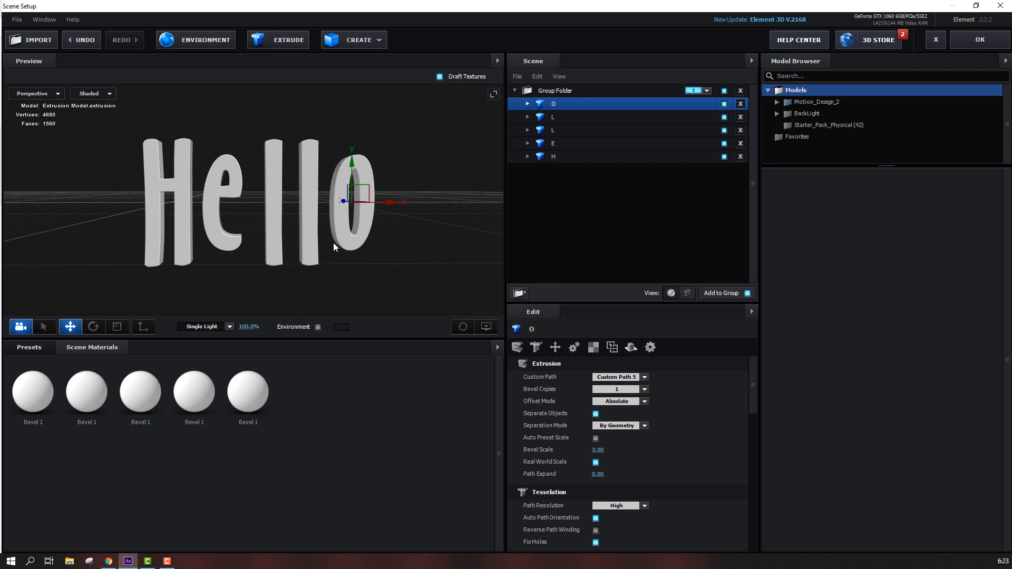
Select both L models and nudge them vertically, checking their alignment from the side and front views
left_click(563, 130)
left_click(563, 119, "ctrl")
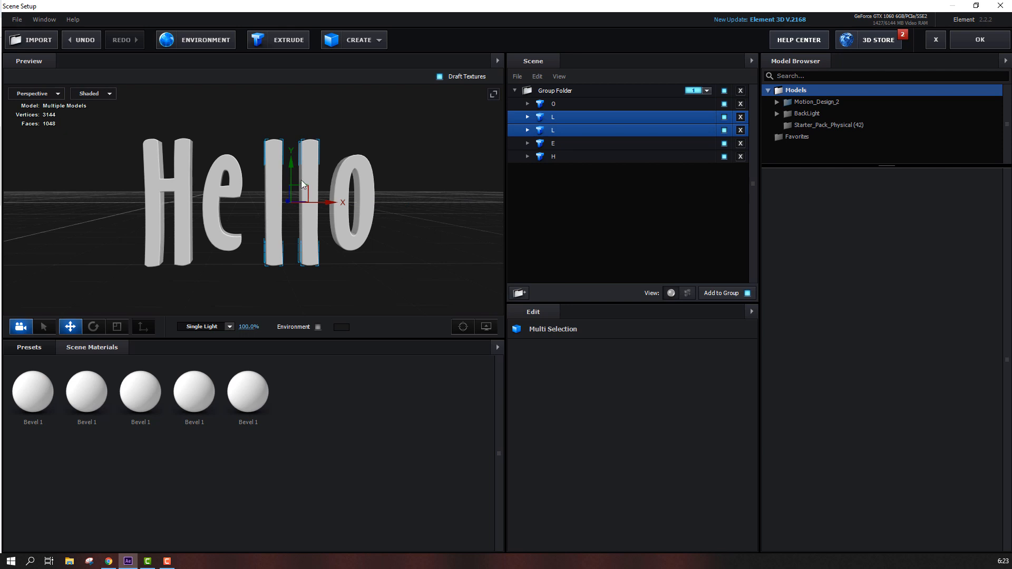
left_click_drag(291, 174, 292, 166)
left_click(53, 94)
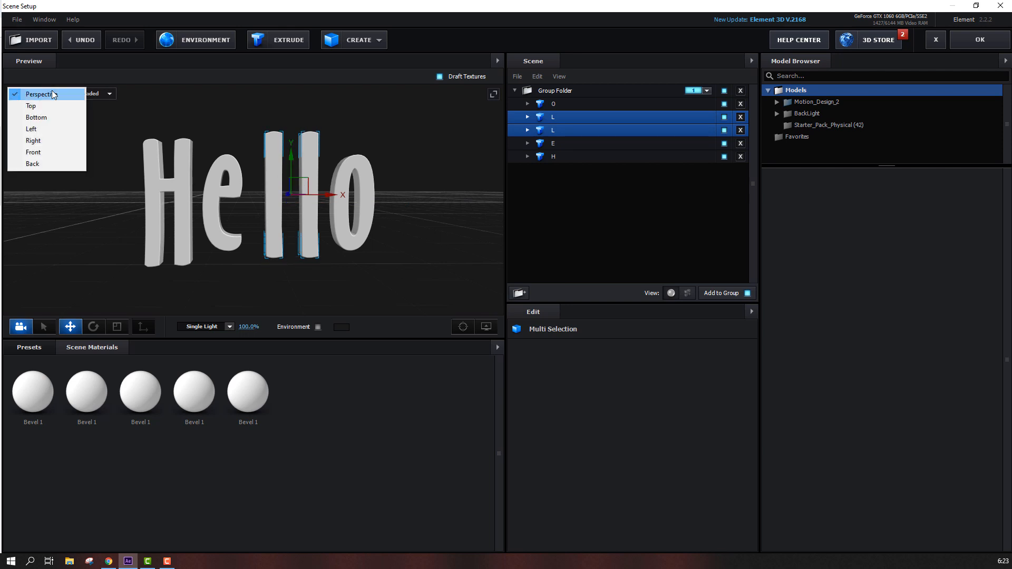
left_click(31, 128)
left_click(44, 97)
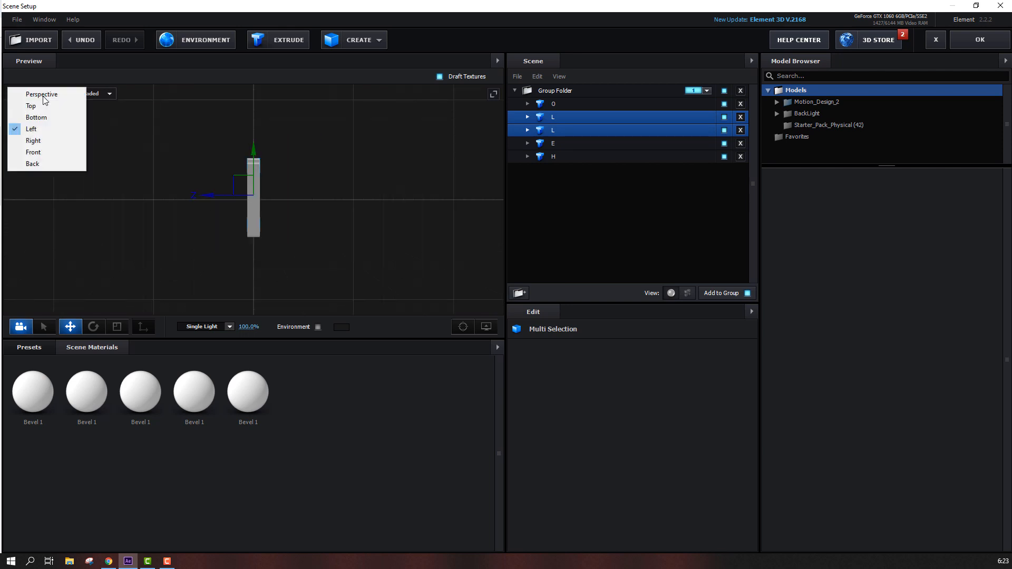
left_click(33, 140)
left_click(43, 98)
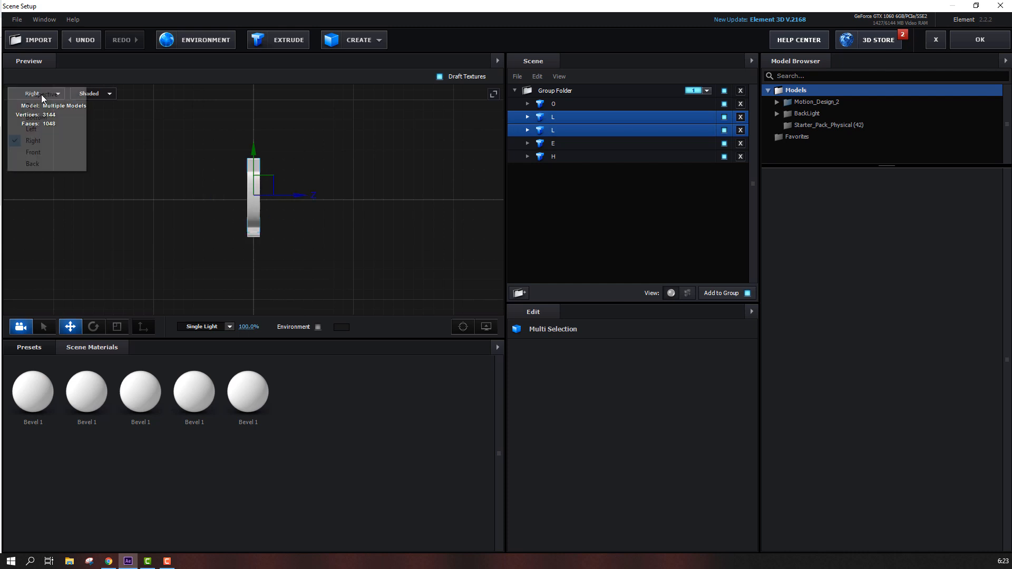
left_click(32, 152)
scroll(290, 218, "up", 2)
left_click_drag(337, 226, 275, 220)
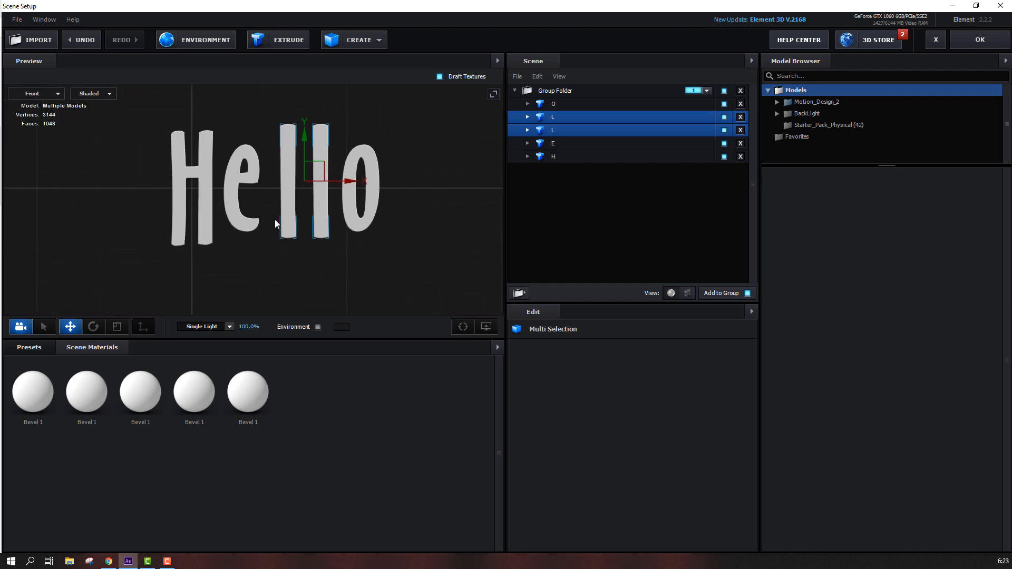
scroll(281, 198, "up", 1)
left_click_drag(309, 148, 308, 154)
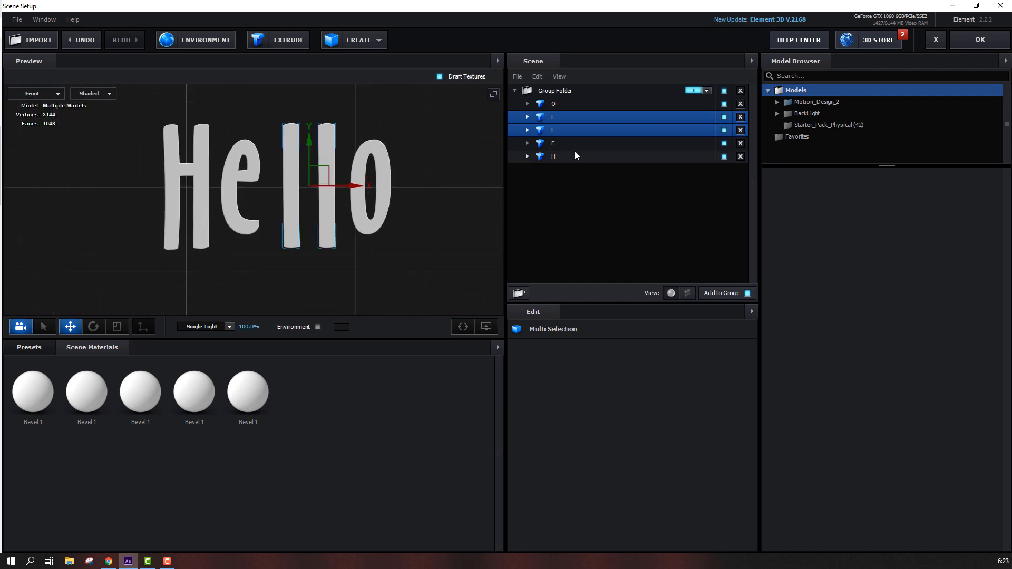
Lower the E and O models so they sit on the same baseline as the other letters
left_click(559, 144)
left_click_drag(242, 152, 243, 167)
left_click(379, 156)
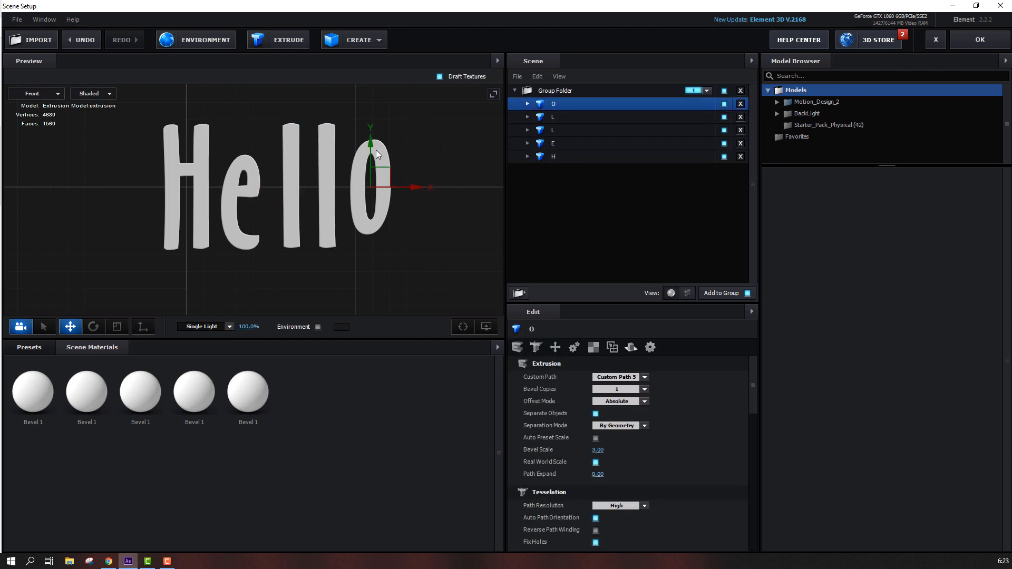
left_click_drag(368, 155, 366, 172)
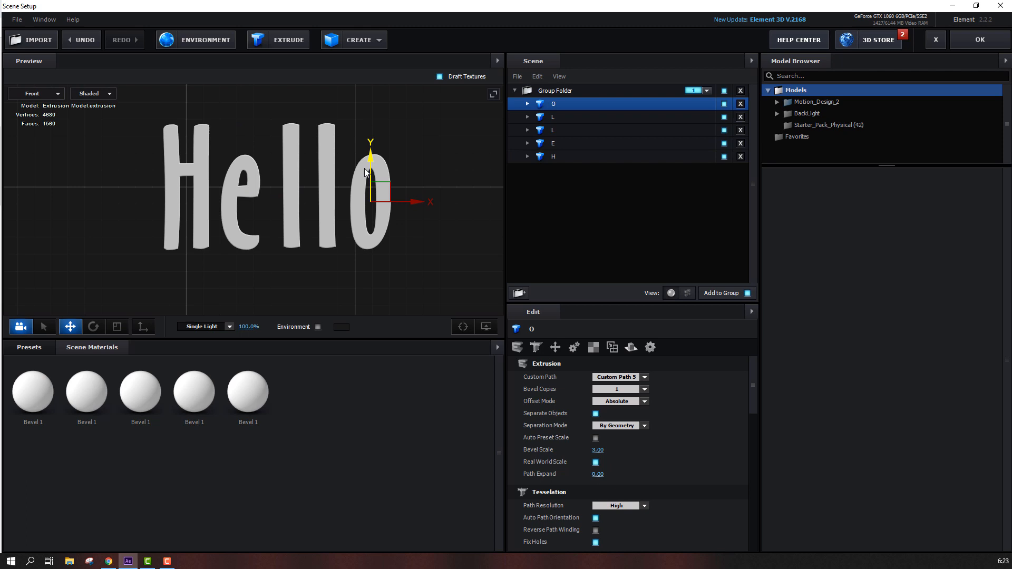
Return to the perspective view and orbit around the word to inspect the letters
left_click(50, 94)
left_click(50, 95)
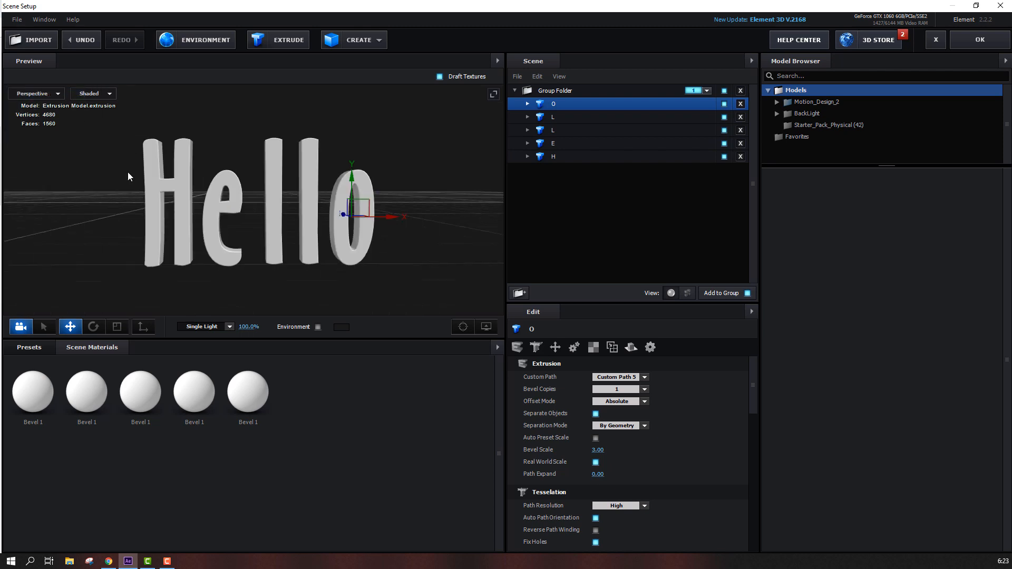
key("Down")
key("Down")
left_click(558, 118, "shift")
left_click(560, 105, "shift")
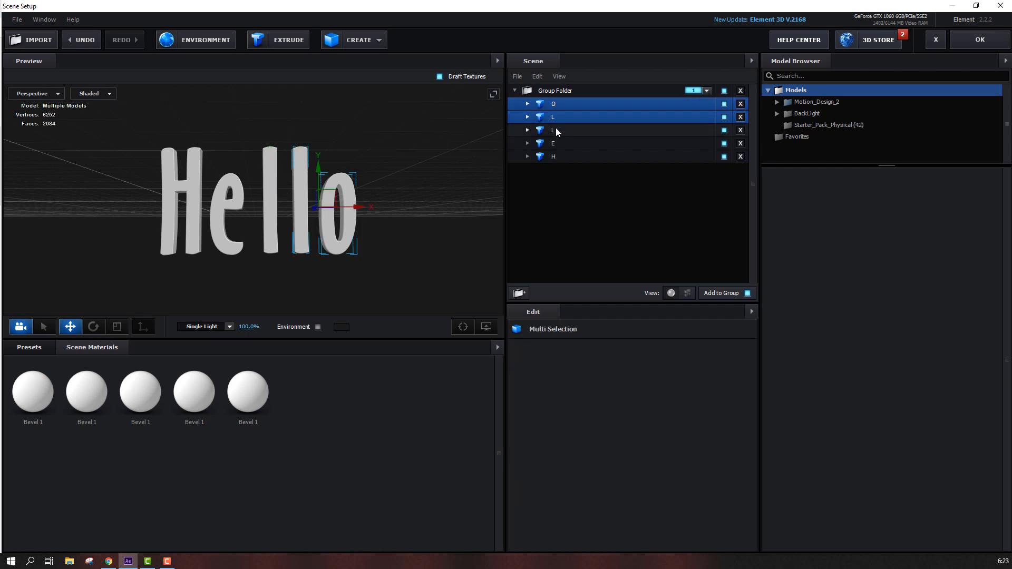
left_click_drag(322, 209, 291, 252)
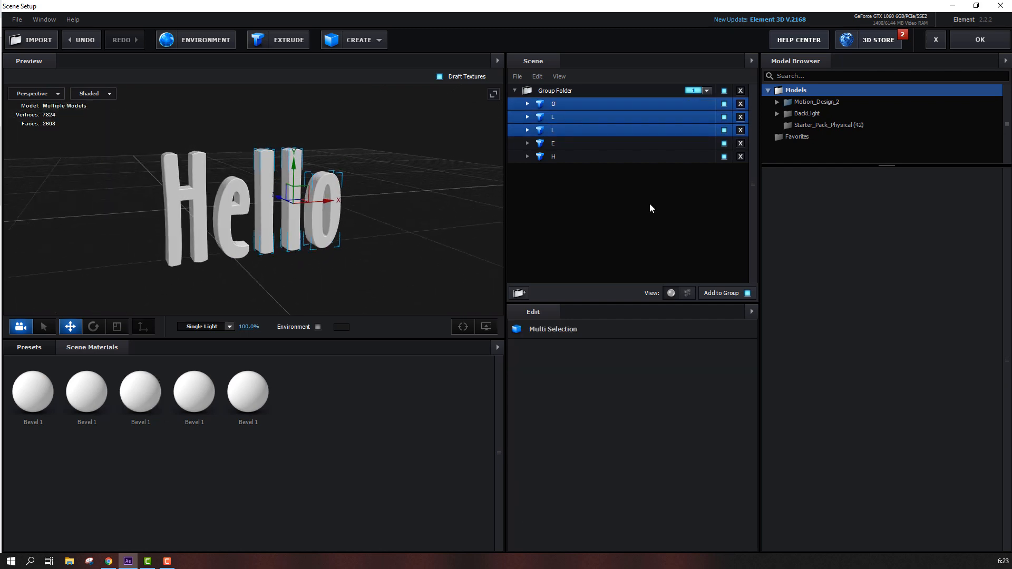
Apply the Flat_Color material from the Physical presets to the H model
left_click(573, 158)
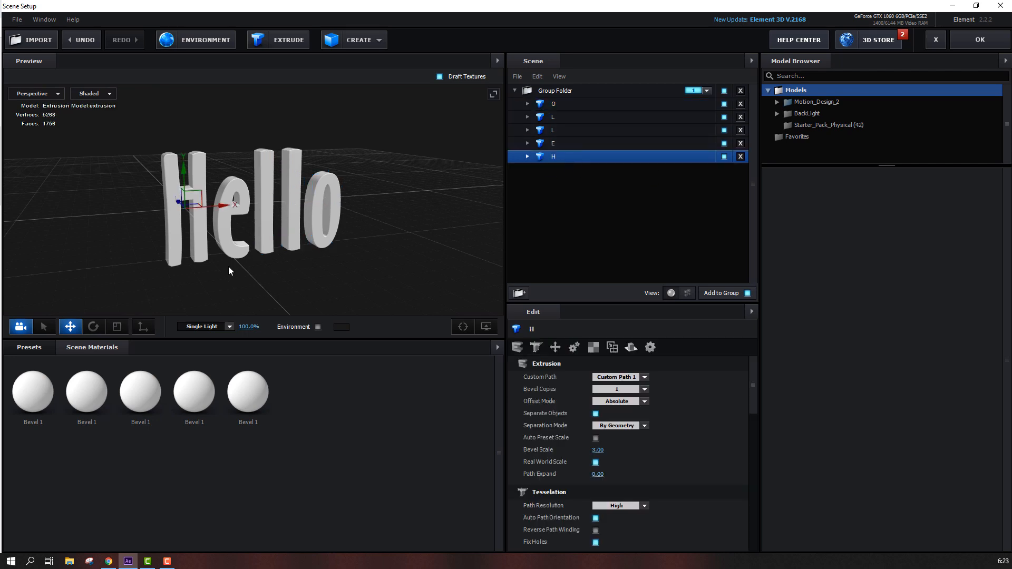
left_click(46, 350)
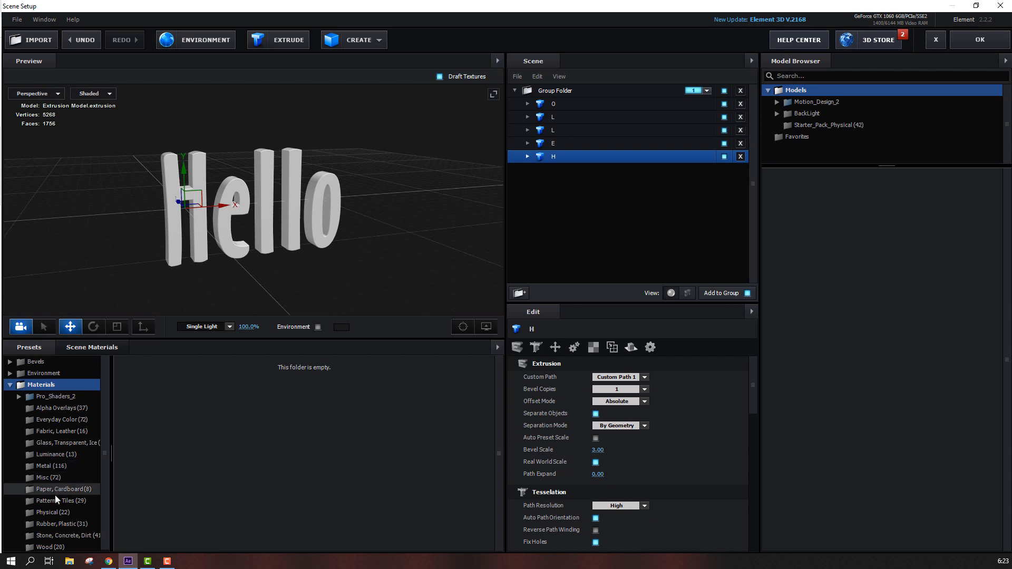
left_click(53, 514)
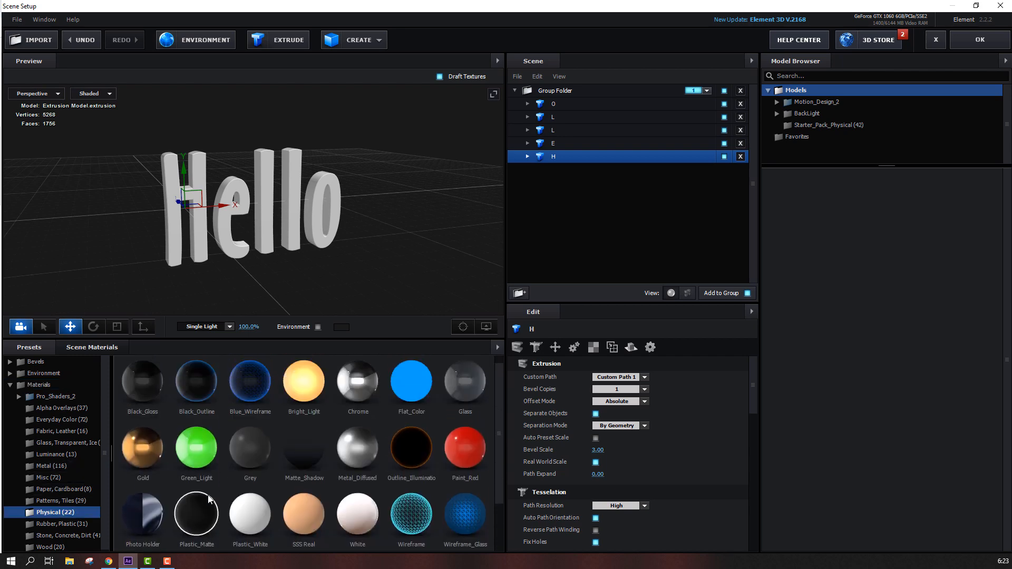
left_click_drag(405, 407, 175, 227)
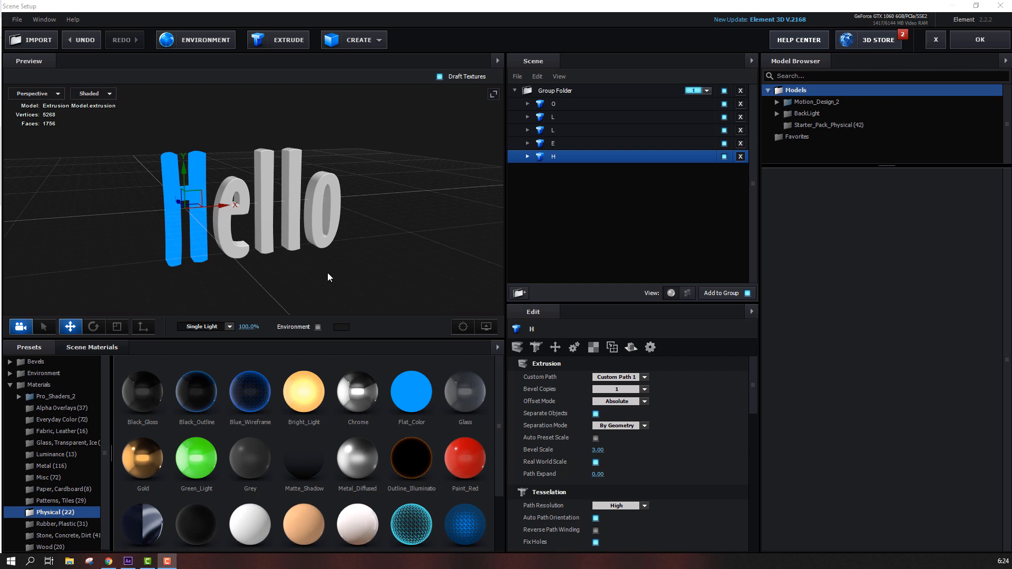
Open the H model's Flat_Color material and raise its Diffuse to about 1.69
scroll(157, 223, "up", 5)
left_click_drag(79, 219, 267, 188)
scroll(267, 197, "up", 3)
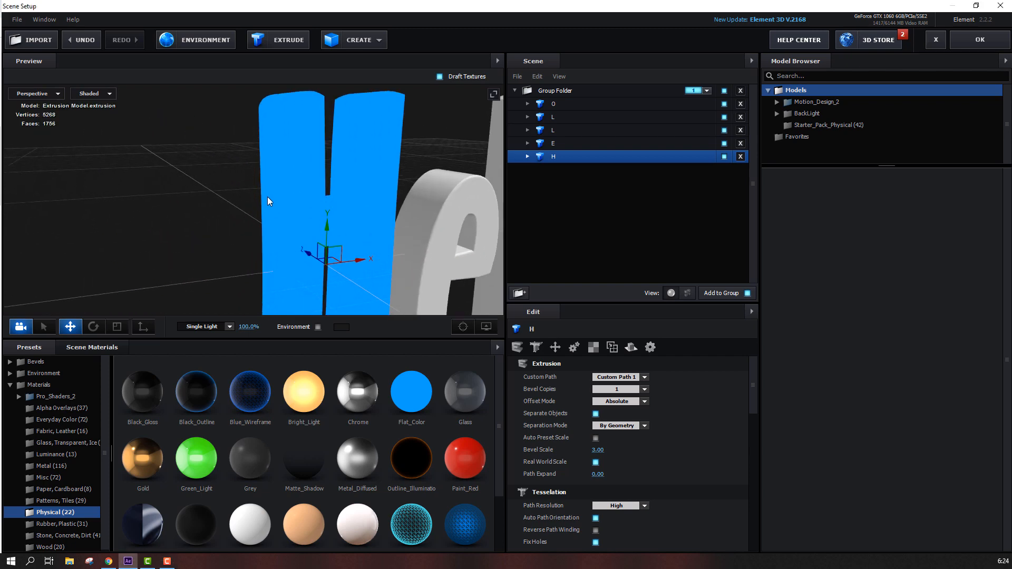
left_click(527, 156)
left_click(576, 170)
scroll(546, 463, "down", 4)
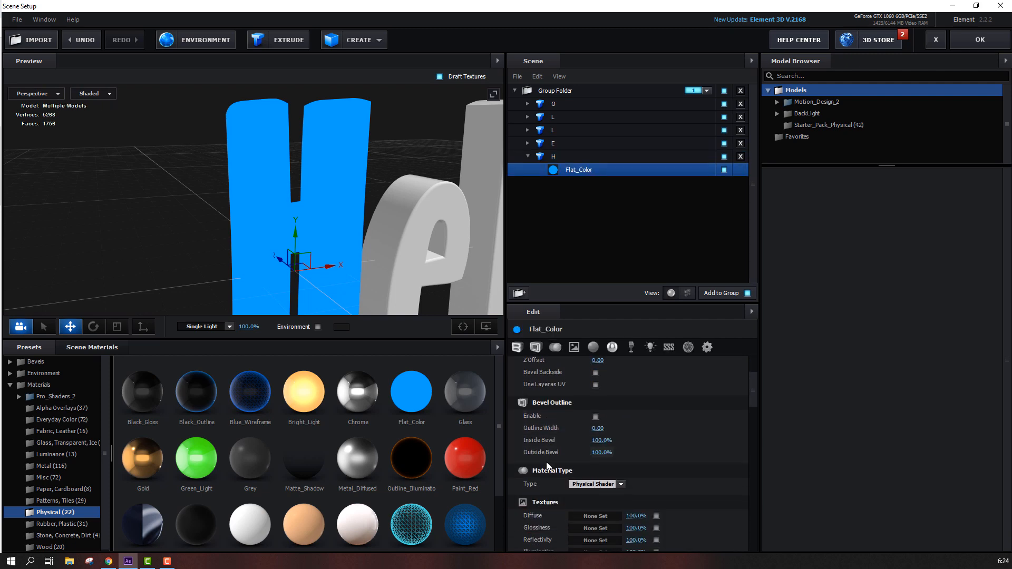
scroll(546, 463, "down", 4)
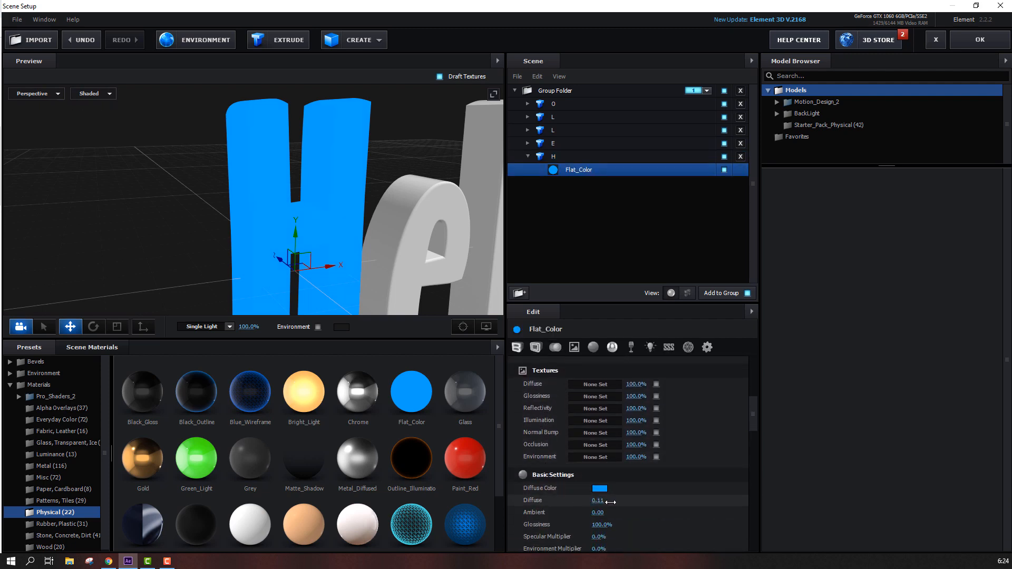
left_click_drag(611, 503, 688, 505)
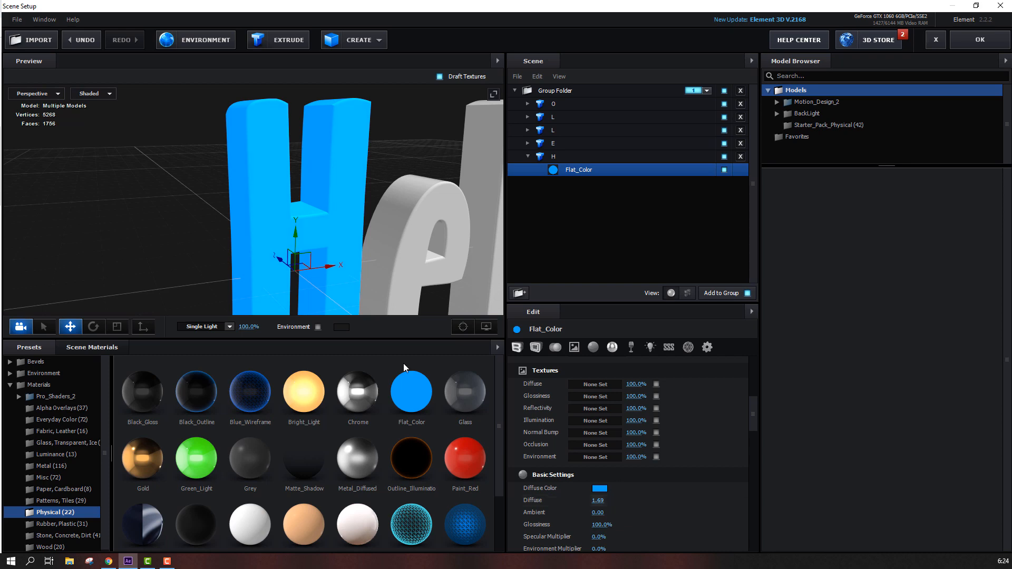
Set the H material's Diffuse to 2.00
scroll(203, 254, "down", 3)
left_click_drag(199, 254, 261, 207)
scroll(317, 184, "up", 4)
left_click_drag(318, 185, 284, 223)
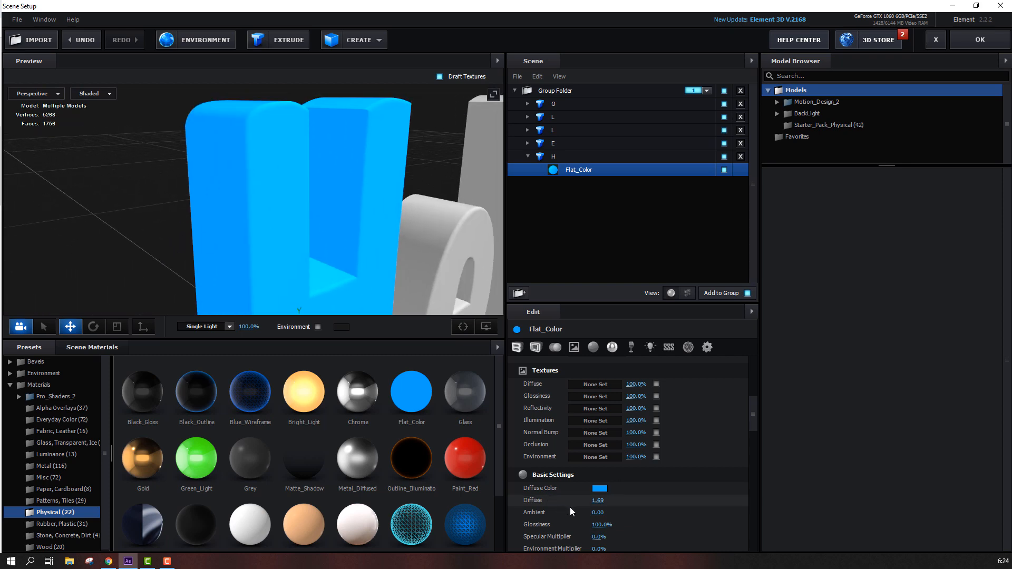
left_click(597, 501)
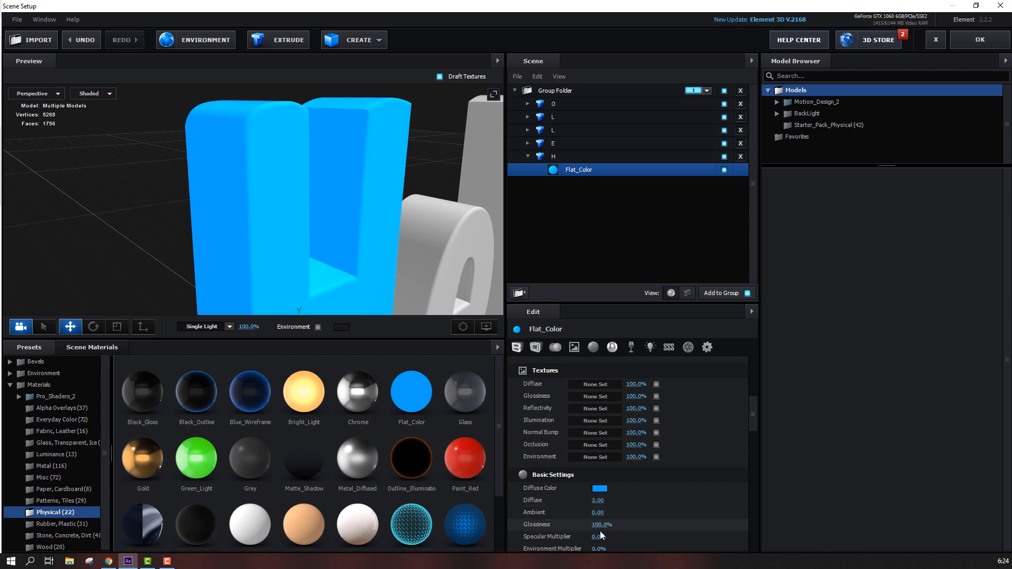
Undo the last two changes
key("ctrl+z")
left_click_drag(443, 521, 448, 501)
key("ctrl+z")
scroll(360, 254, "down", 5)
left_click_drag(361, 254, 259, 236)
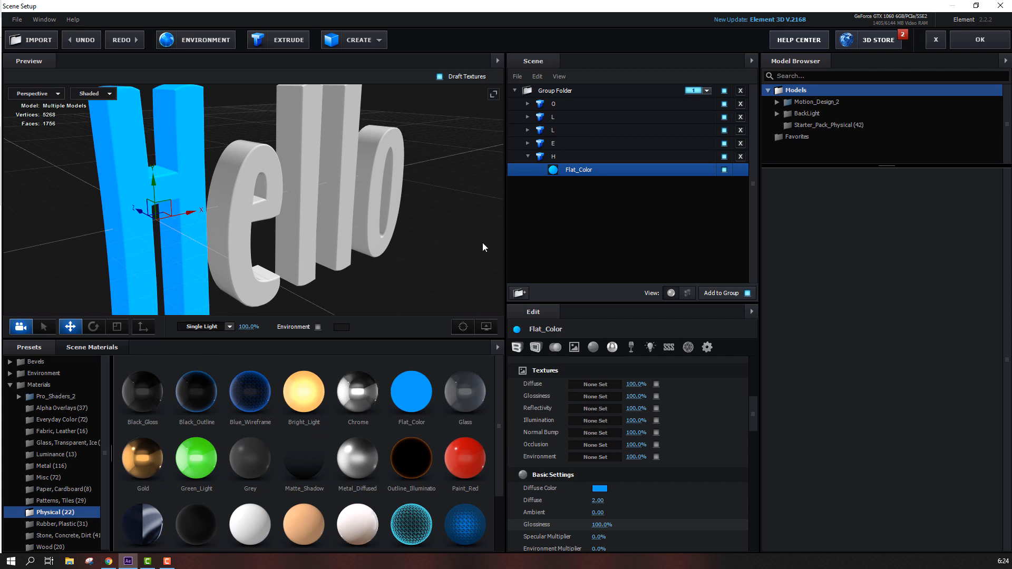
Apply the Flat_Color material to the E model and set its Diffuse to 2.00
left_click(526, 157)
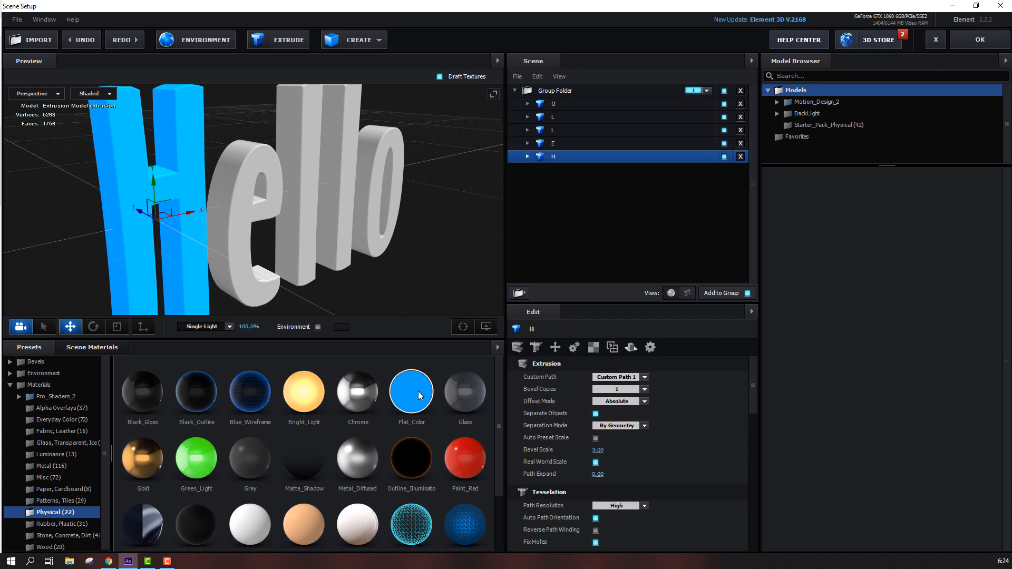
left_click_drag(411, 392, 235, 230)
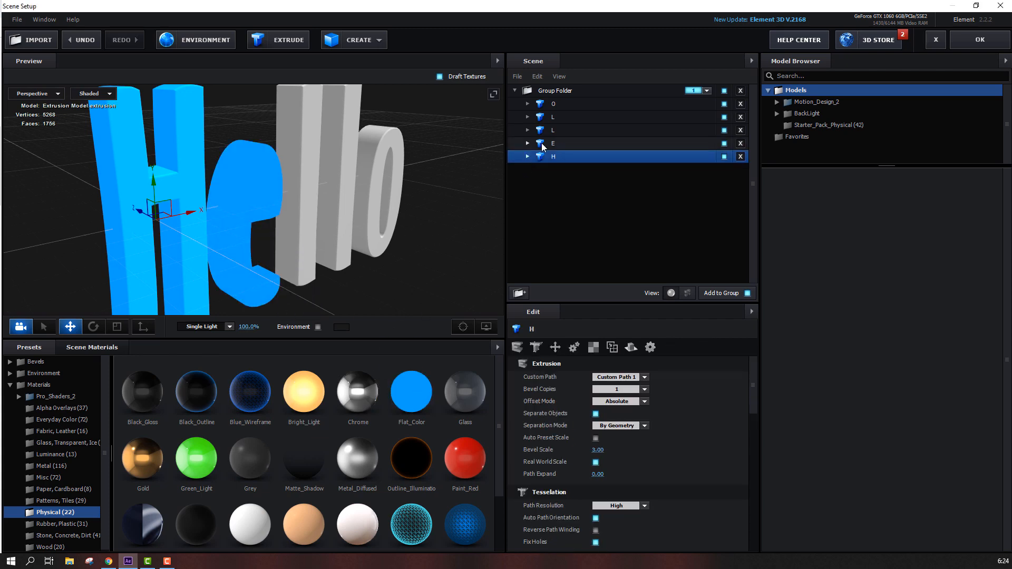
left_click(525, 148)
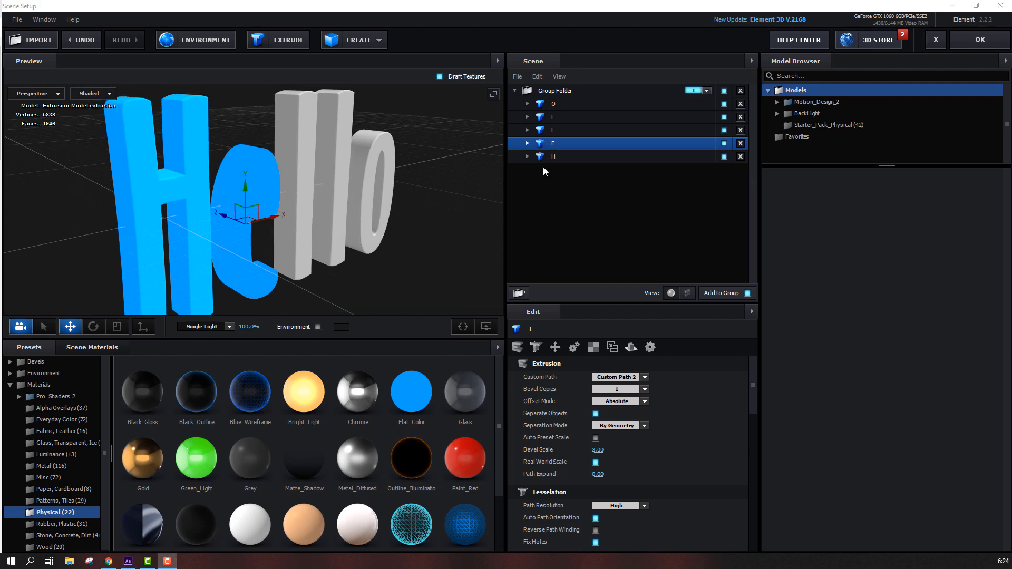
left_click(528, 143)
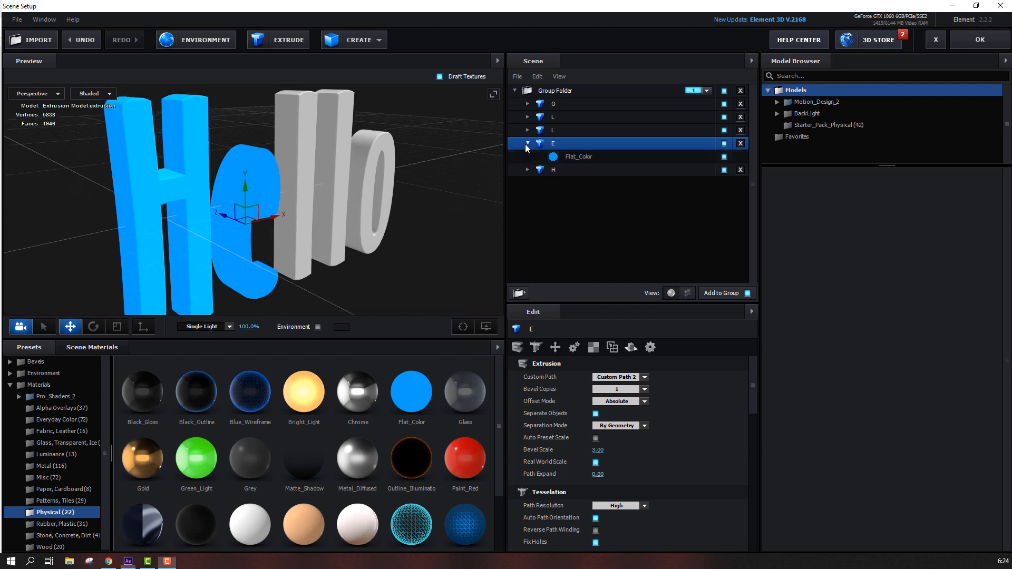
left_click(569, 156)
scroll(540, 445, "down", 3)
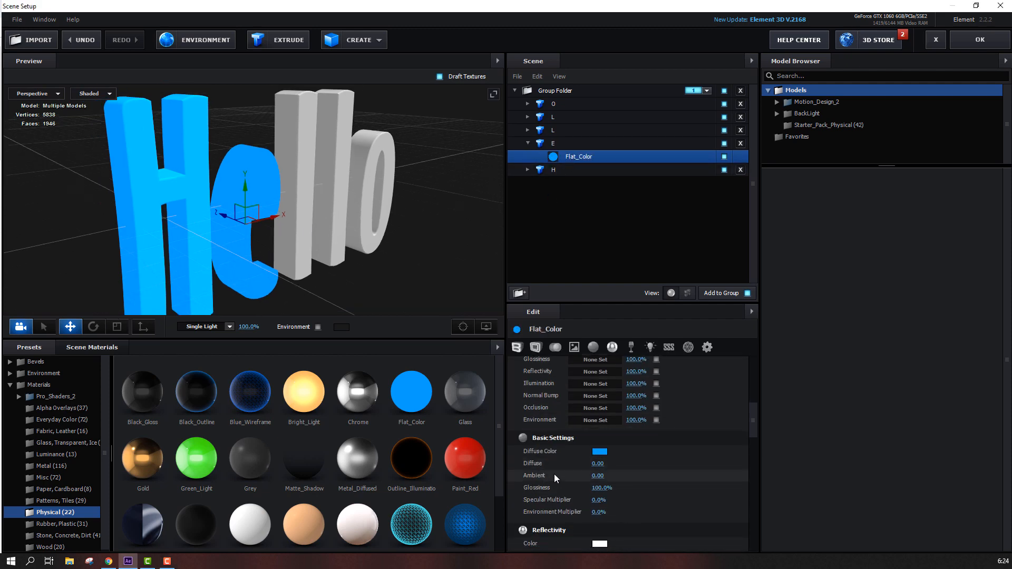
left_click(597, 463)
key("Return")
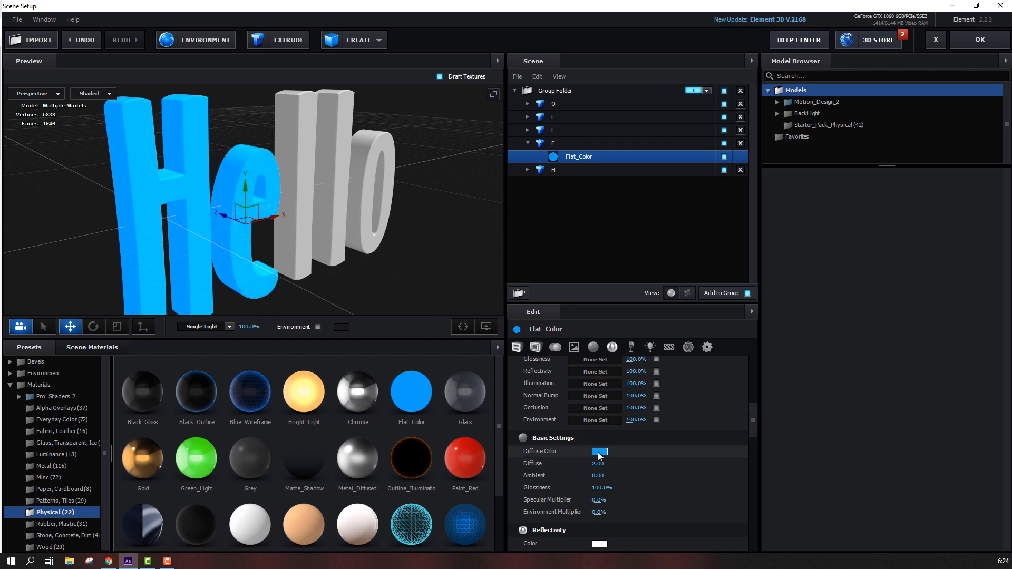
Set the E material's diffuse colour to salmon red E05555
left_click(600, 453)
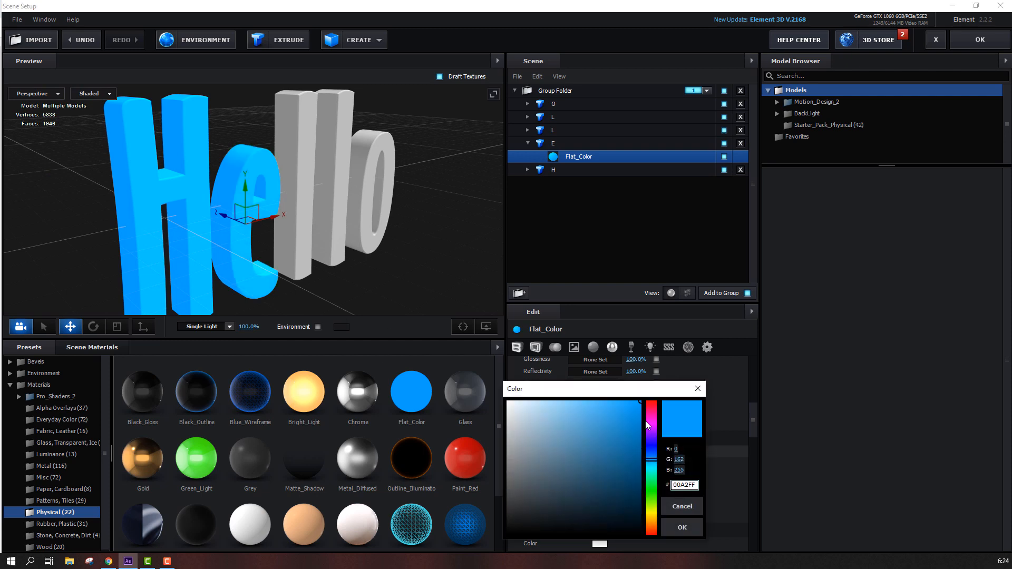
left_click(652, 403)
left_click_drag(613, 413, 590, 417)
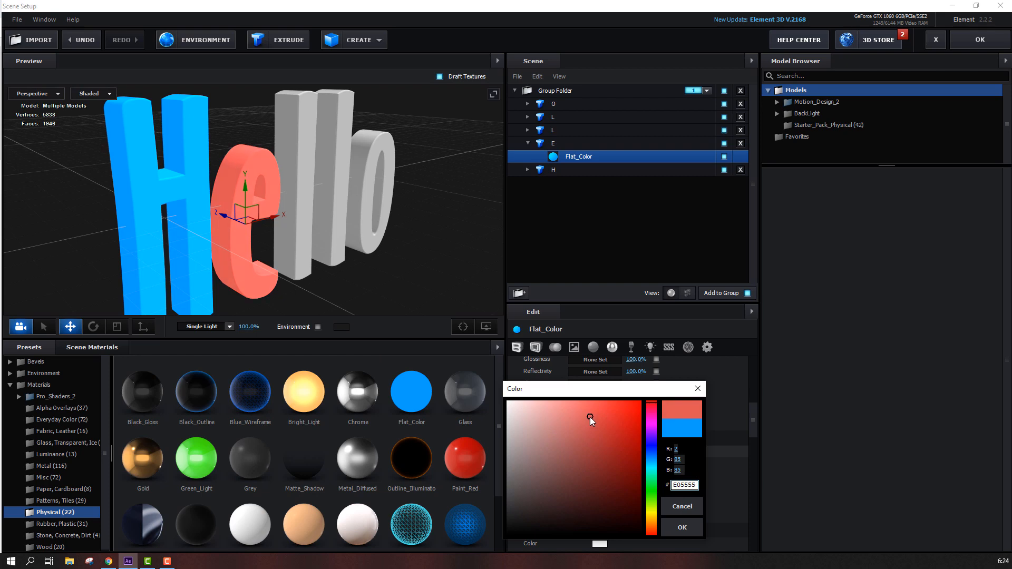
left_click(682, 527)
left_click_drag(316, 295, 315, 261)
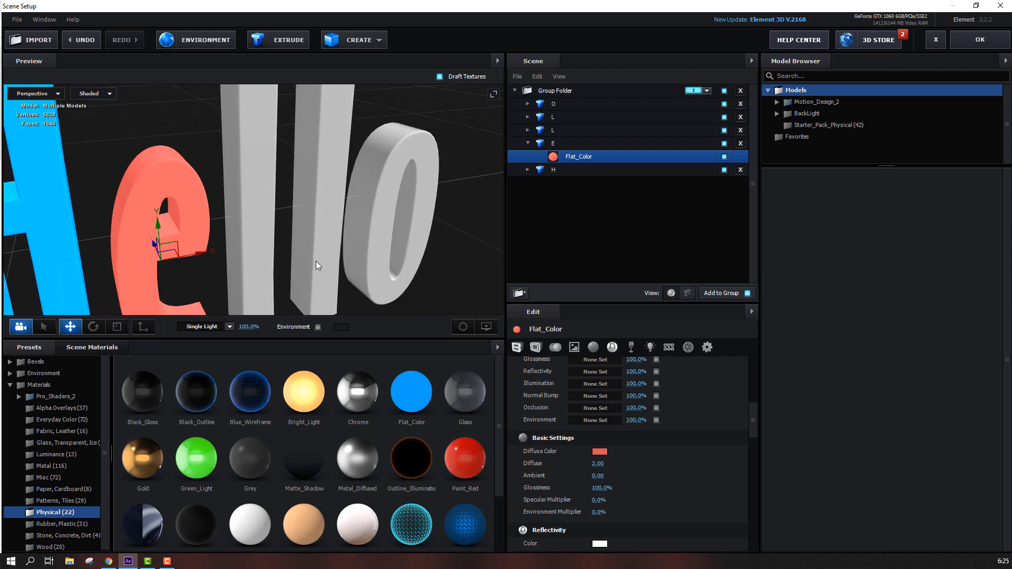
Apply the Flat_Color material to the second L model and open its material
left_click(527, 143)
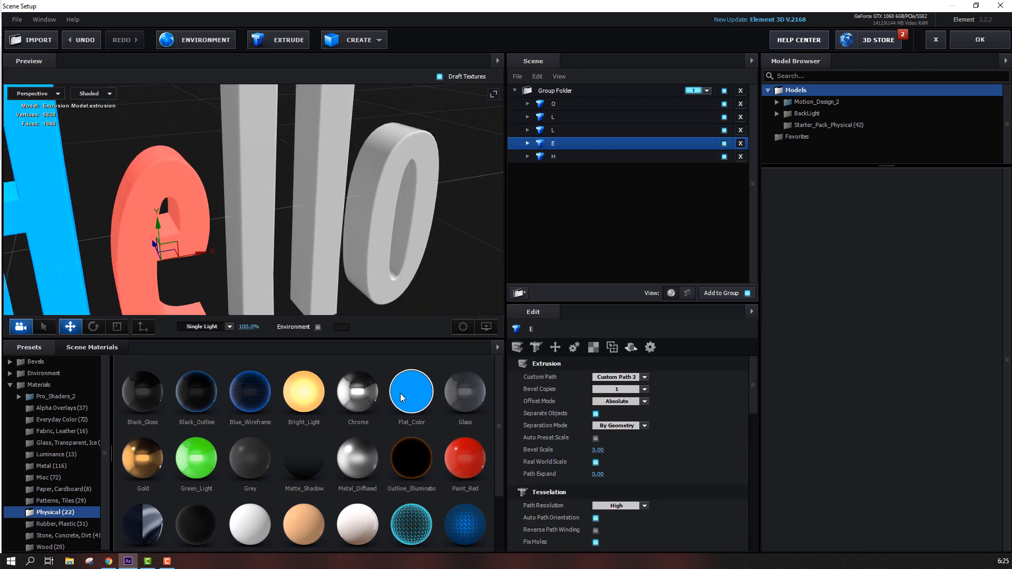
left_click_drag(400, 393, 259, 248)
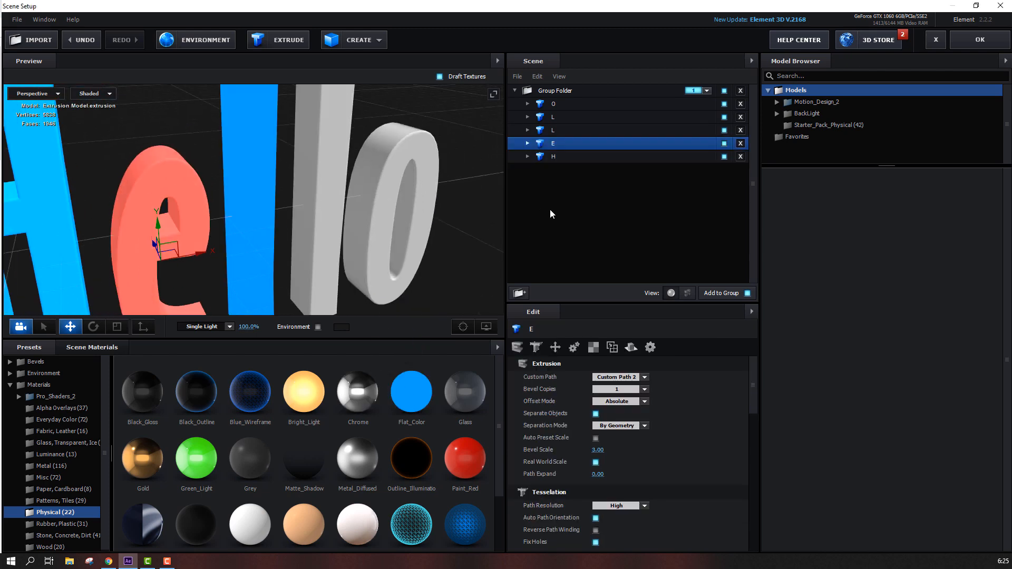
left_click(528, 130)
left_click(579, 143)
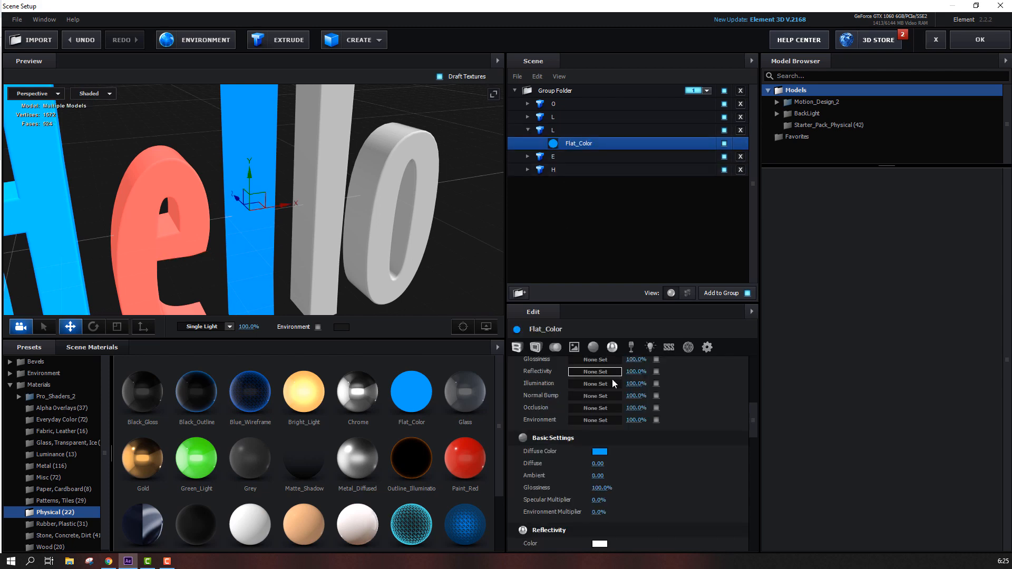
Set this L material's diffuse colour to orange FFA100
left_click(600, 451)
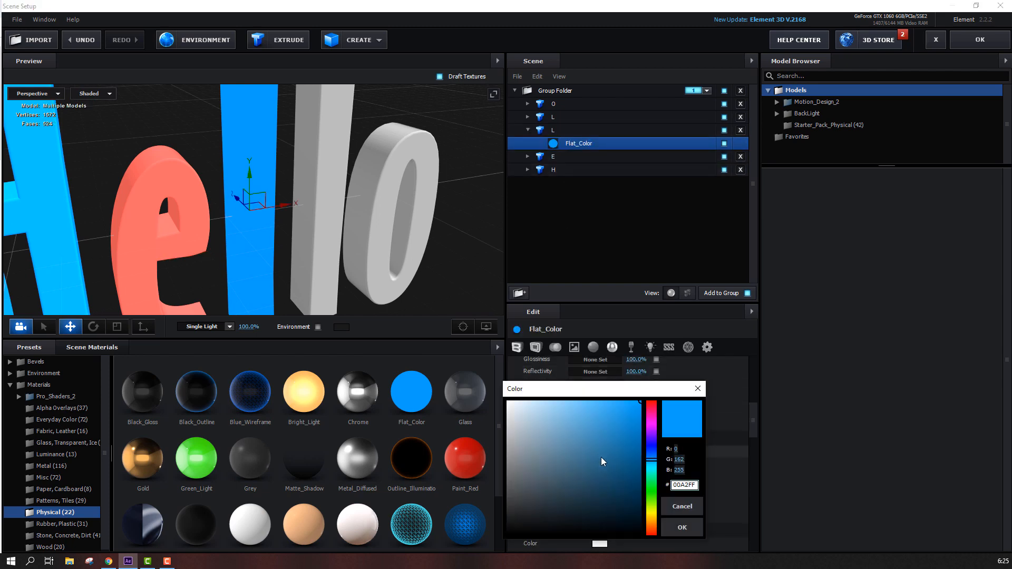
left_click(651, 494)
left_click_drag(652, 495, 652, 525)
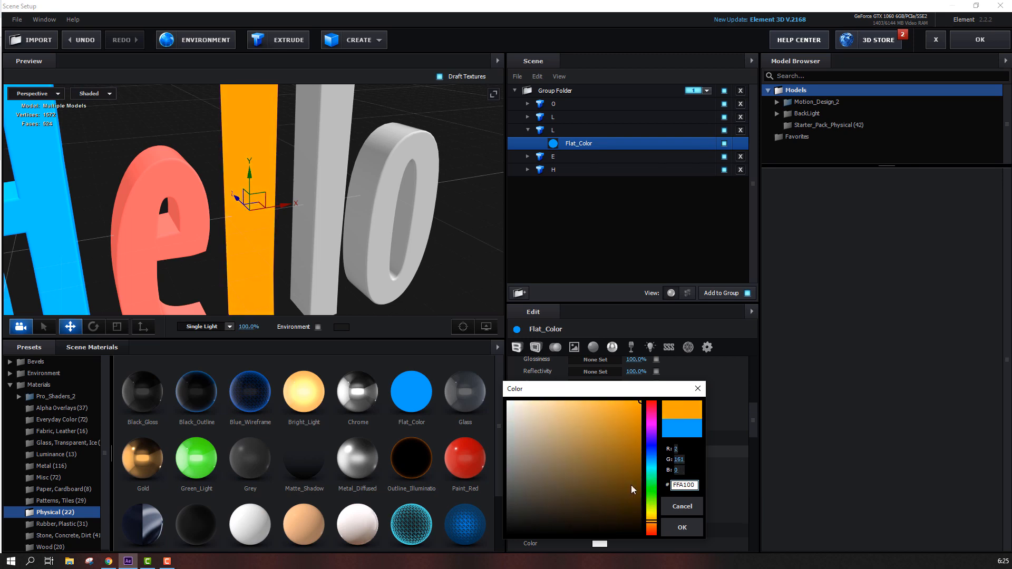
left_click(613, 406)
left_click(681, 531)
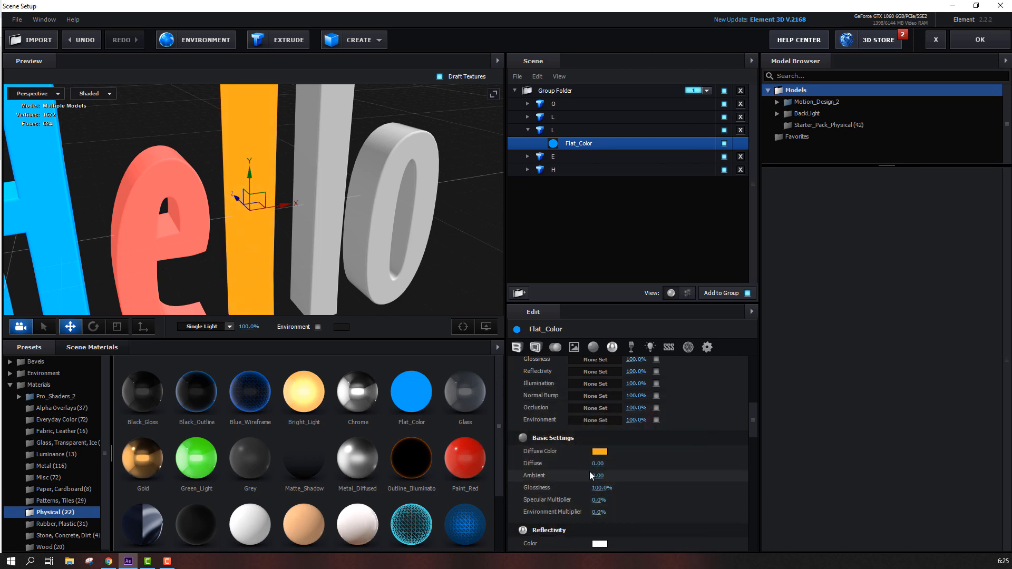
Set the orange L material's Diffuse to 2.00
left_click(599, 463)
type("2")
key("Return")
left_click_drag(369, 237, 480, 166)
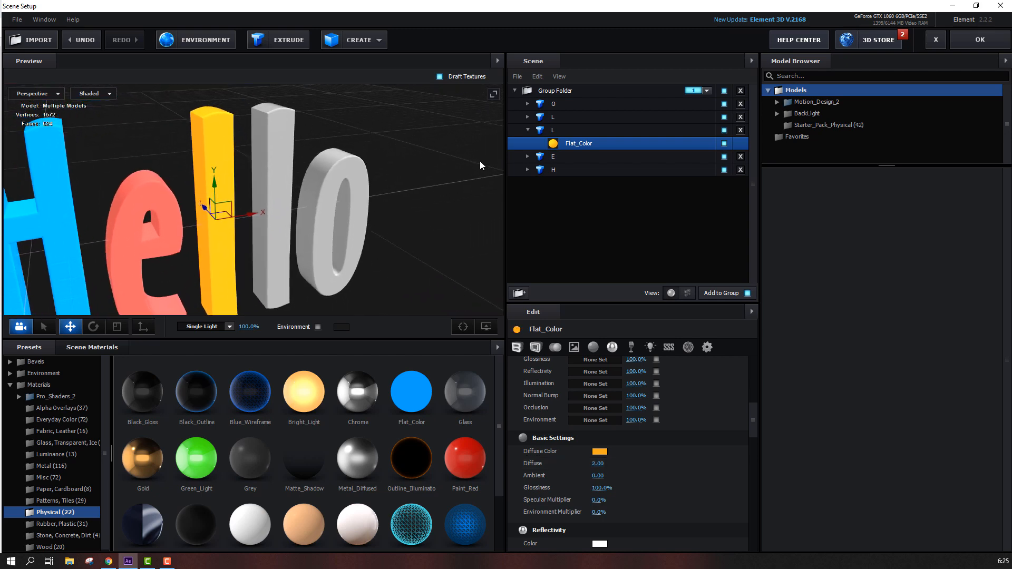
Apply the Flat_Color material to the first L model
left_click(528, 130)
left_click(528, 117)
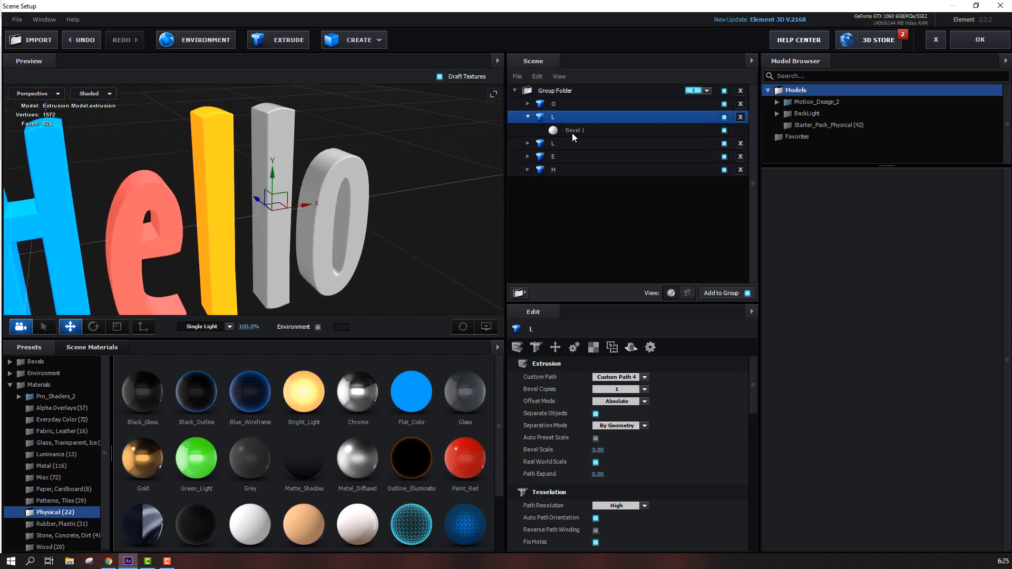
left_click(574, 132)
left_click_drag(412, 393, 280, 240)
Set the first L material's diffuse colour to green 83D457
left_click(599, 453)
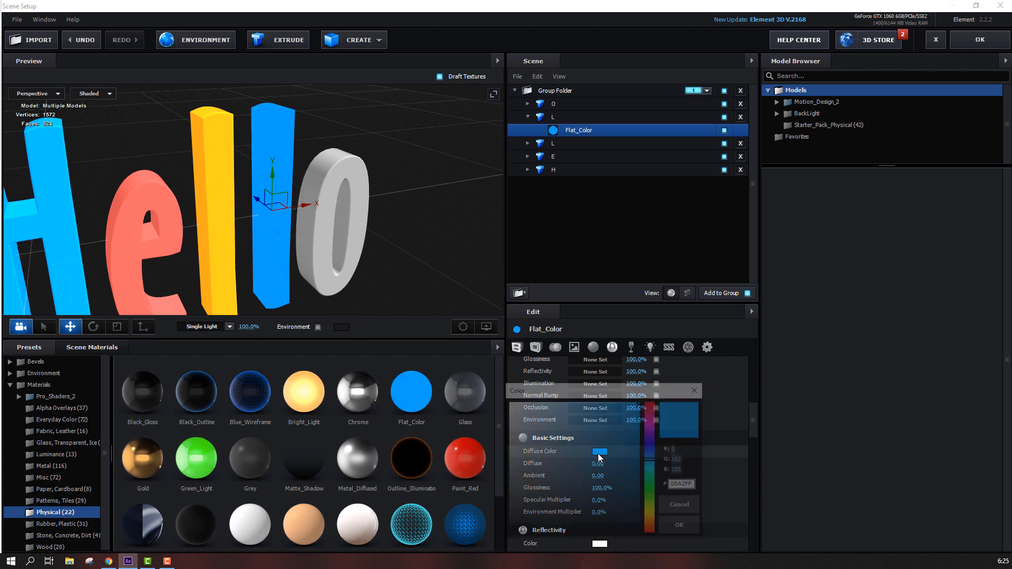
left_click(653, 495)
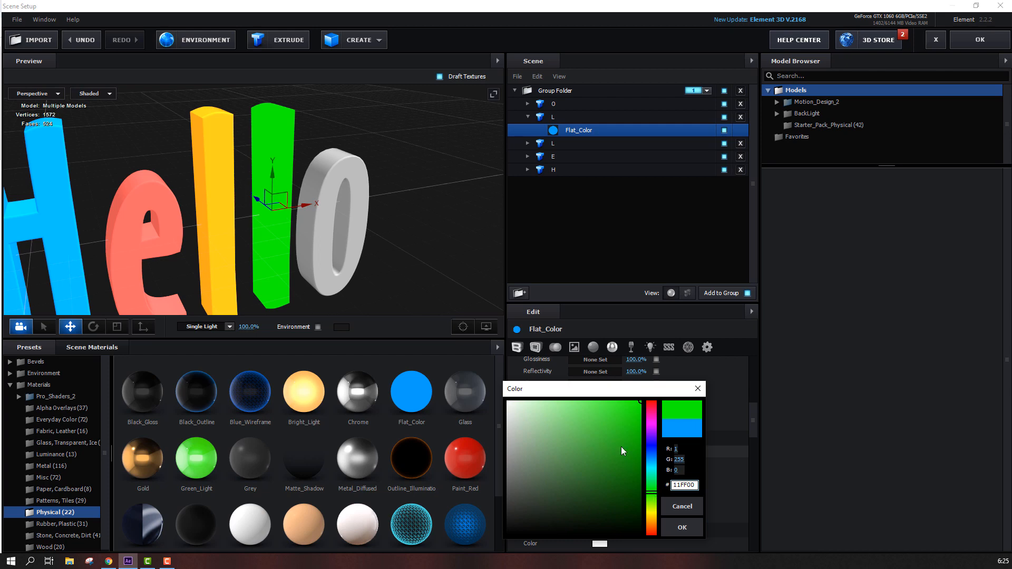
left_click_drag(624, 450, 605, 400)
left_click_drag(598, 440, 586, 422)
left_click(653, 499)
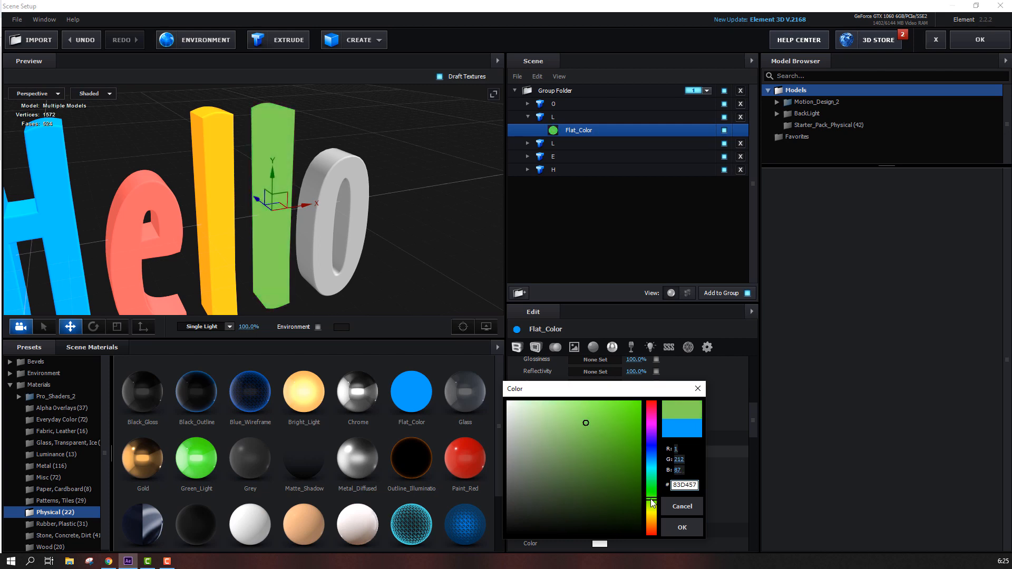
left_click(680, 529)
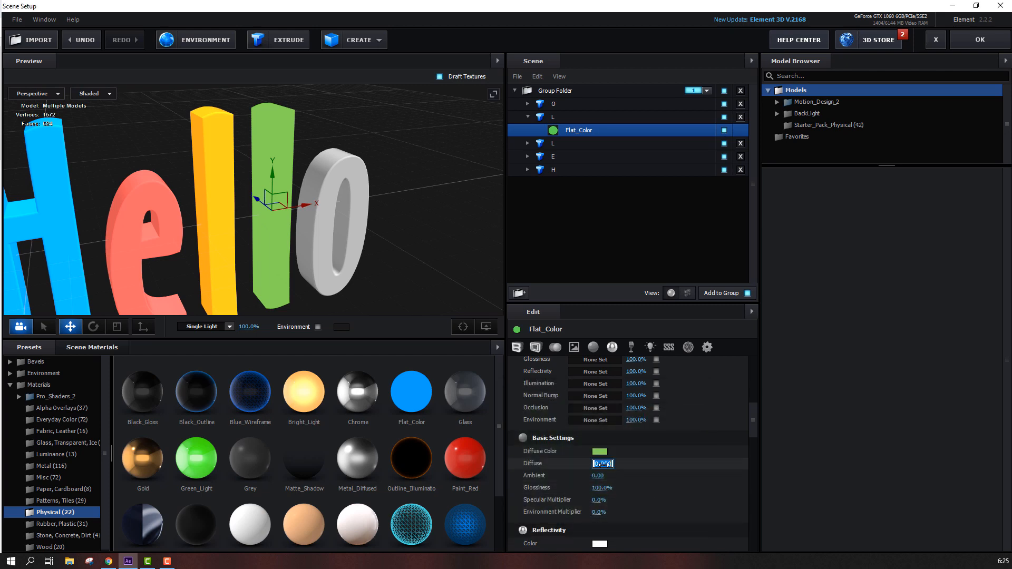
Set the green L material's Diffuse to 2.00 and fine-tune its green diffuse colour
type("2")
key("Return")
scroll(341, 271, "down", 2)
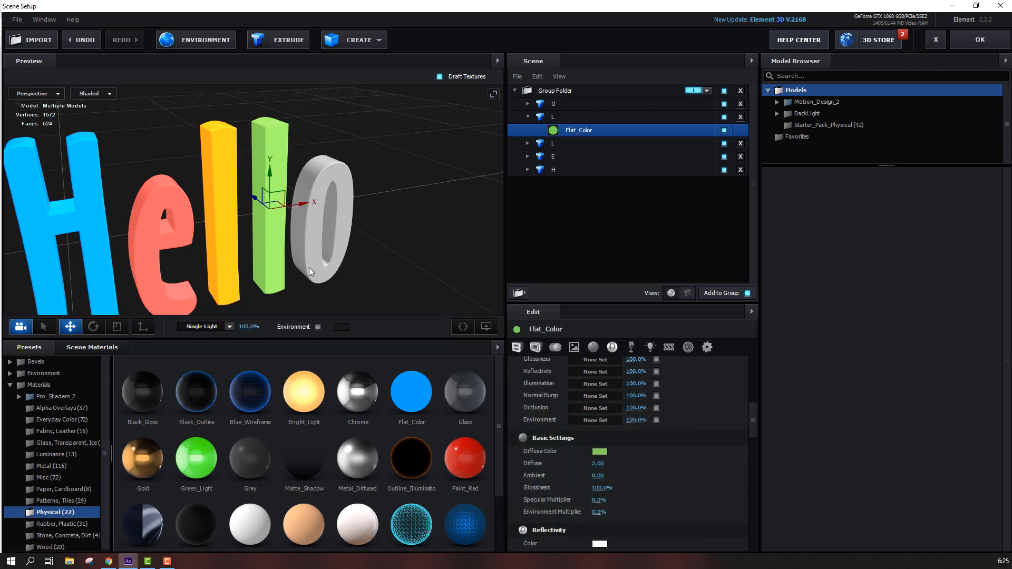
scroll(309, 272, "up", 2)
left_click(599, 452)
left_click_drag(594, 425, 575, 450)
left_click(682, 527)
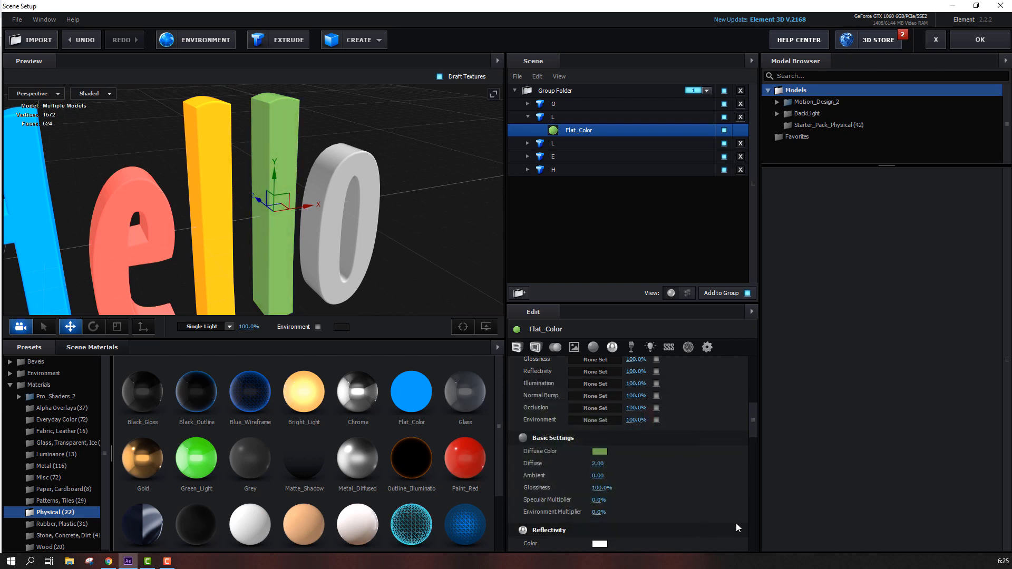
Apply the Flat_Color material to the O model
left_click(529, 118)
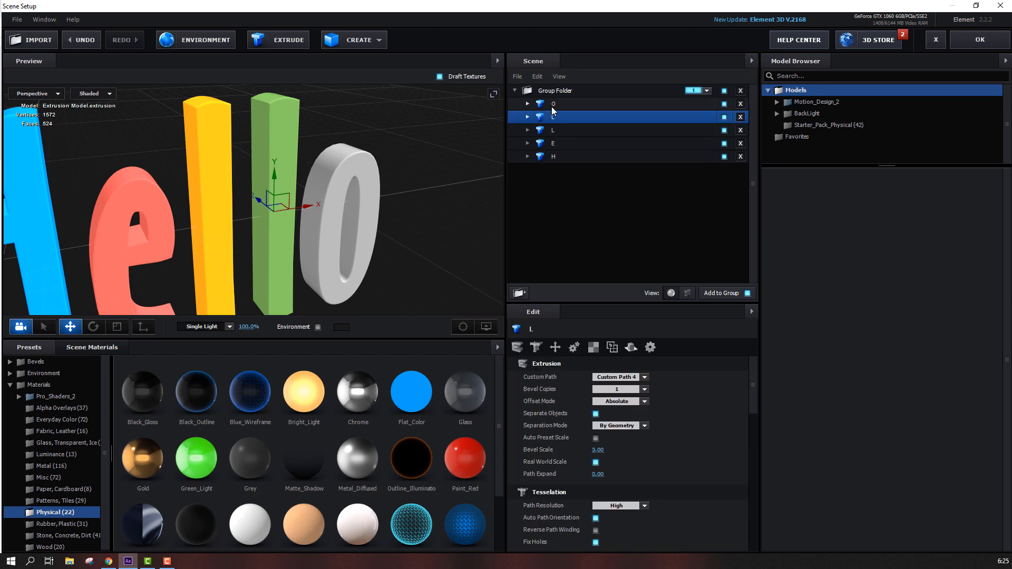
left_click(552, 106)
left_click(529, 105)
left_click(575, 118)
left_click_drag(400, 396, 330, 242)
Set the O material's diffuse colour to purple 6B47D2
left_click(599, 451)
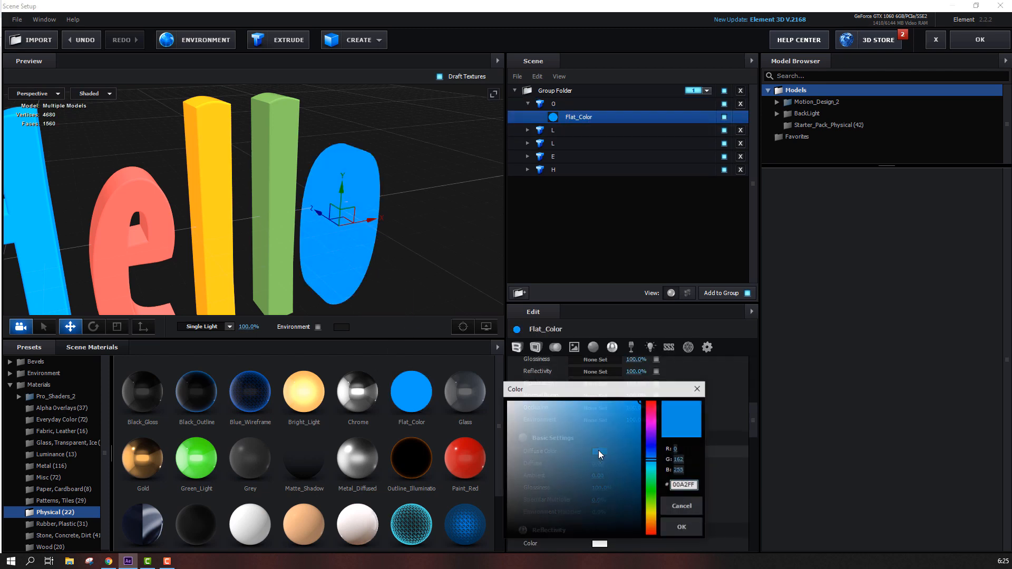
mouse_move(652, 437)
left_mouse_down()
mouse_move(655, 426)
mouse_move(605, 436)
mouse_move(651, 439)
left_mouse_up()
left_click(599, 422)
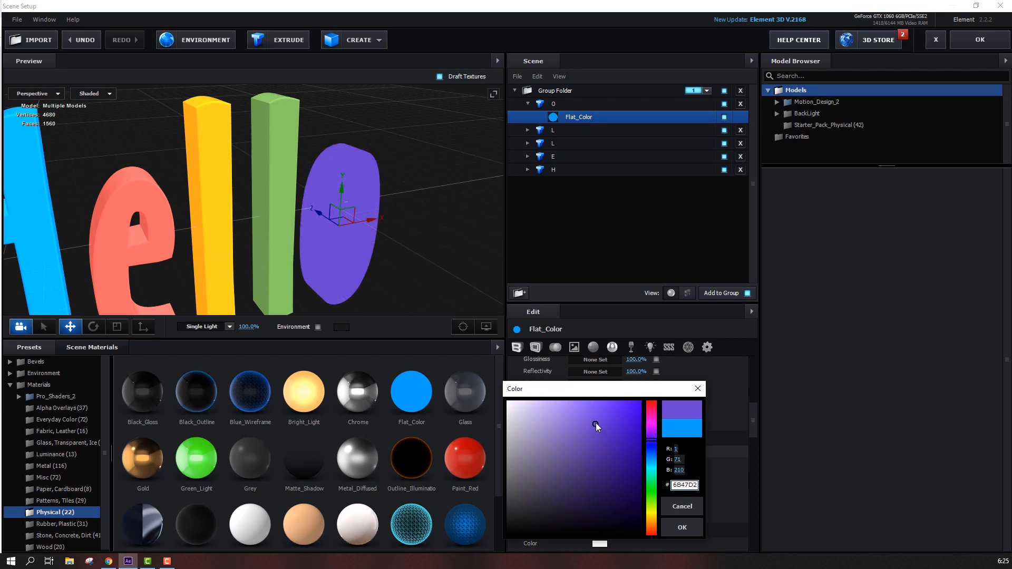
left_click(683, 527)
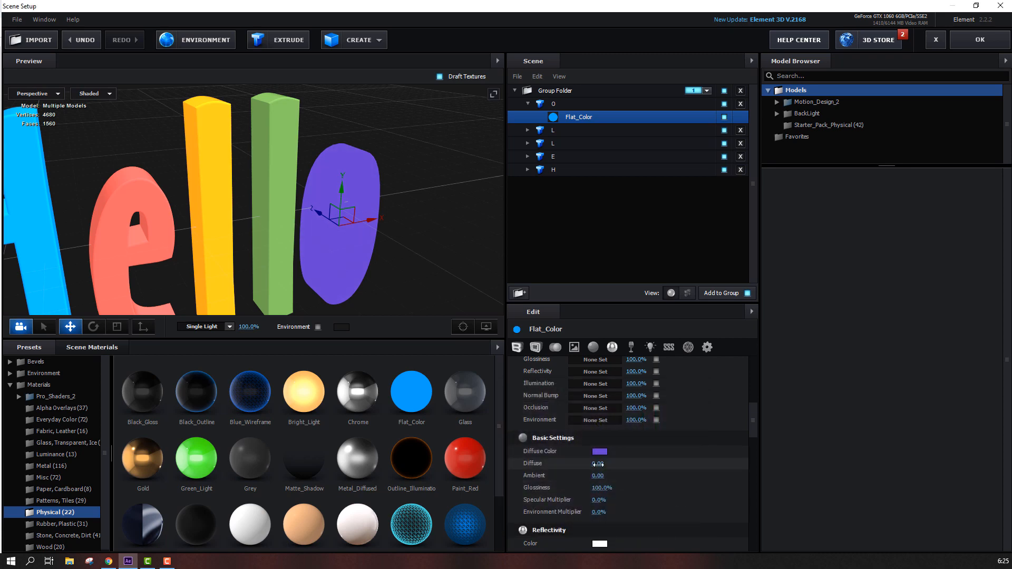
Set the O material's Diffuse to 2.00
left_click(596, 464)
type("2")
key("Return")
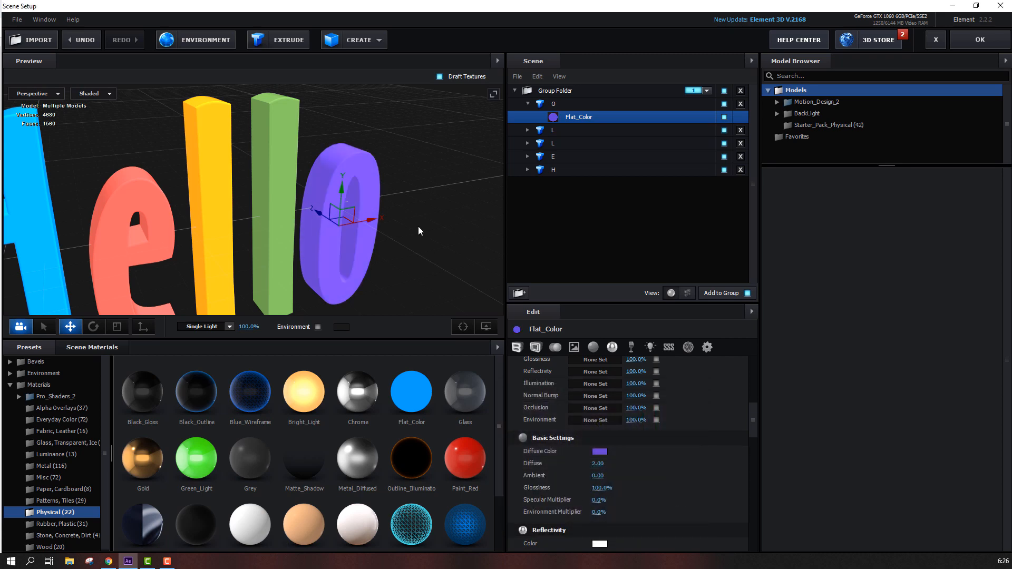
left_click_drag(416, 229, 251, 257)
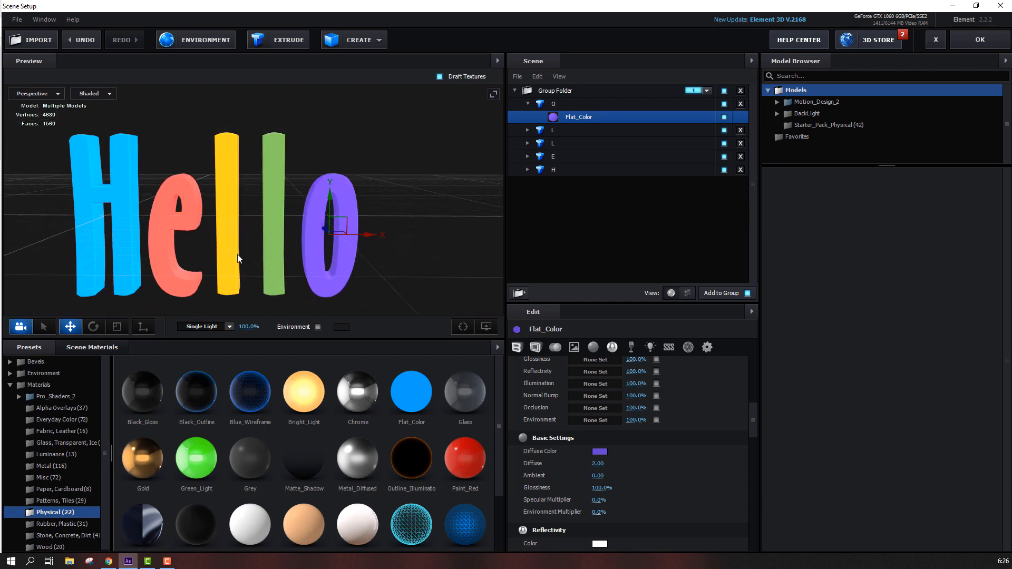
Close Scene Setup, then hide the five letter text layers and the composition's guide overlays
left_click(971, 43)
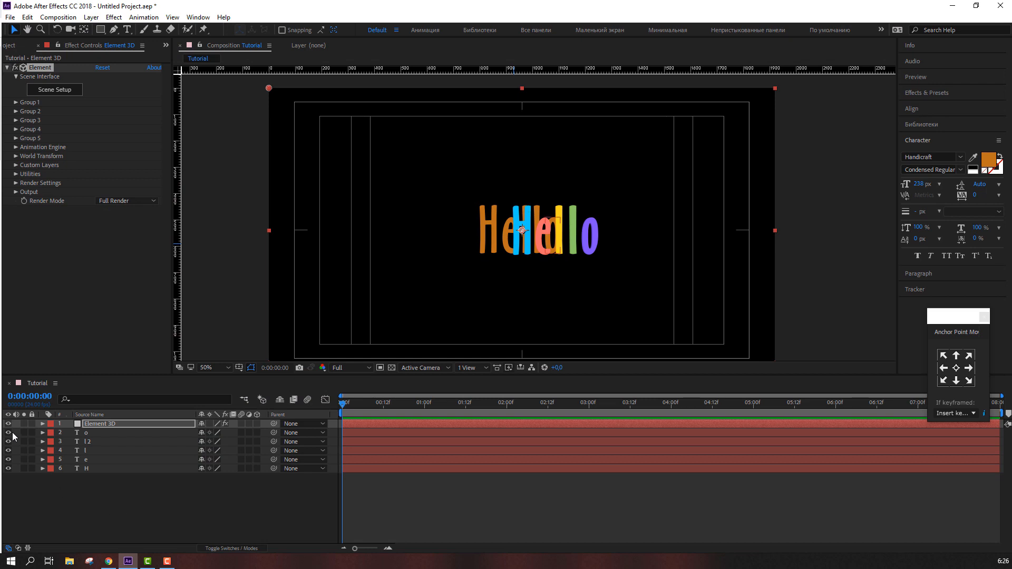
left_click_drag(9, 433, 9, 468)
left_click(121, 530)
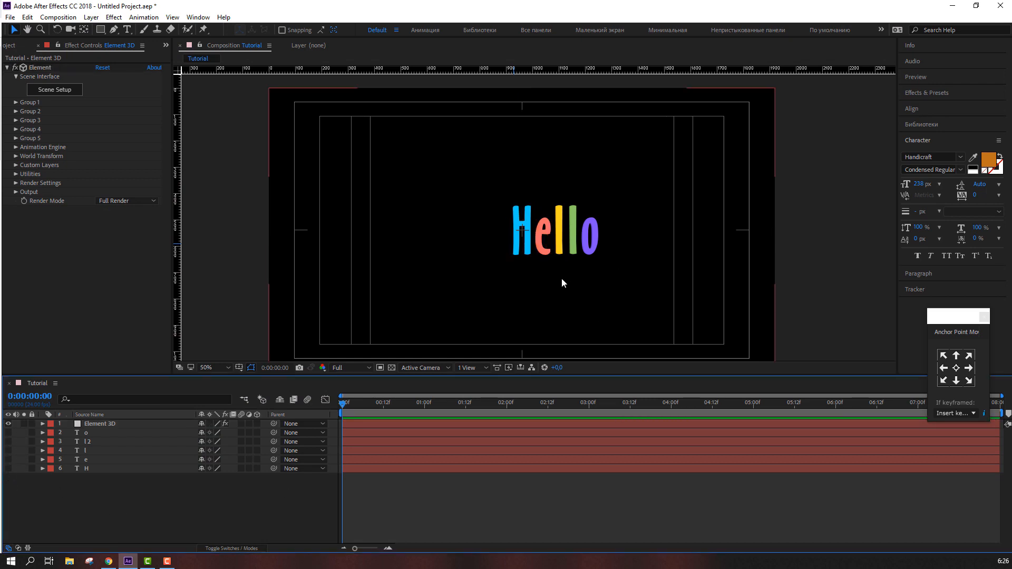
left_click(240, 367)
left_click(275, 380)
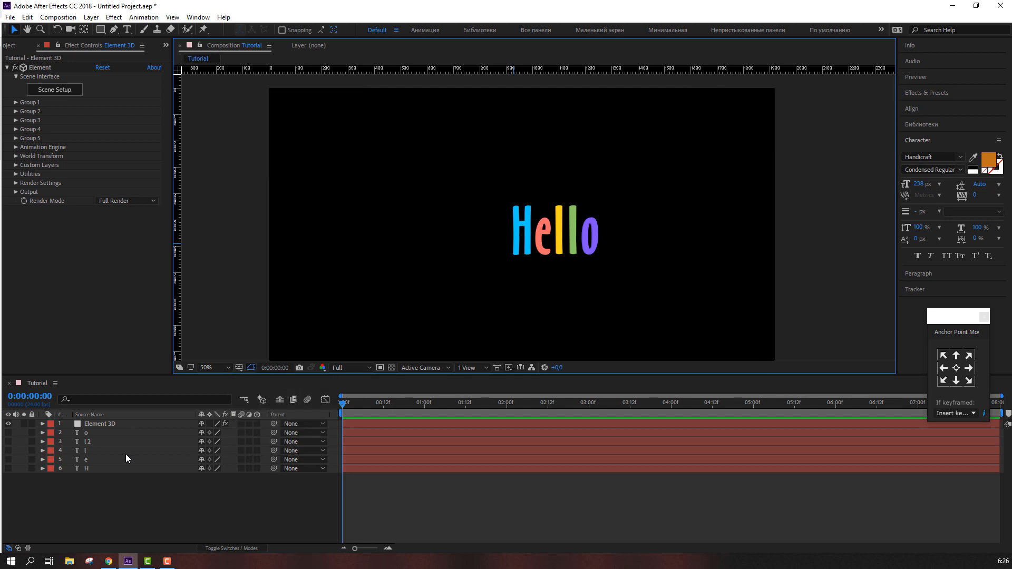
Create a group null for Group 1 of the Element 3D layer
left_click(106, 427)
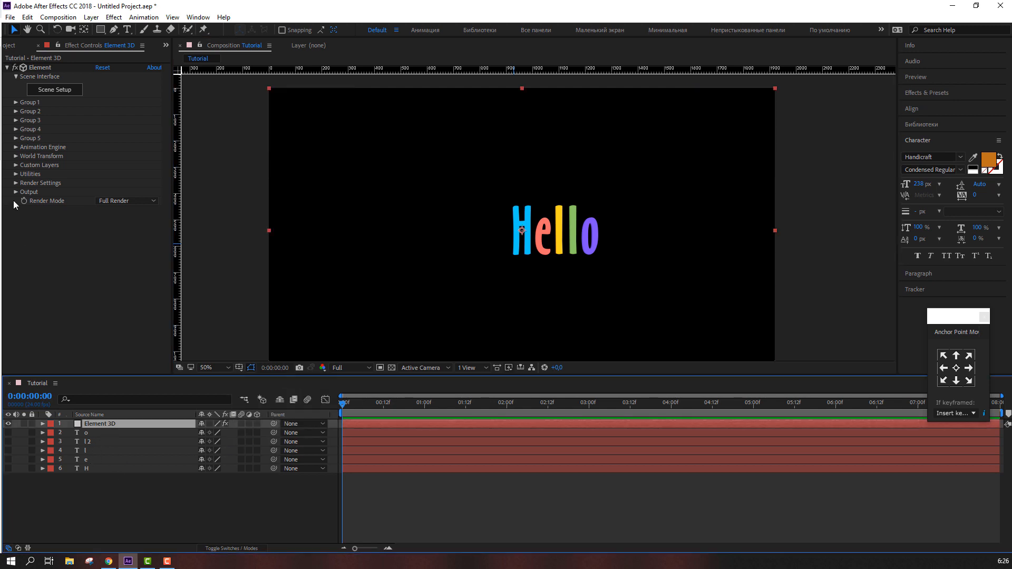
left_click(15, 103)
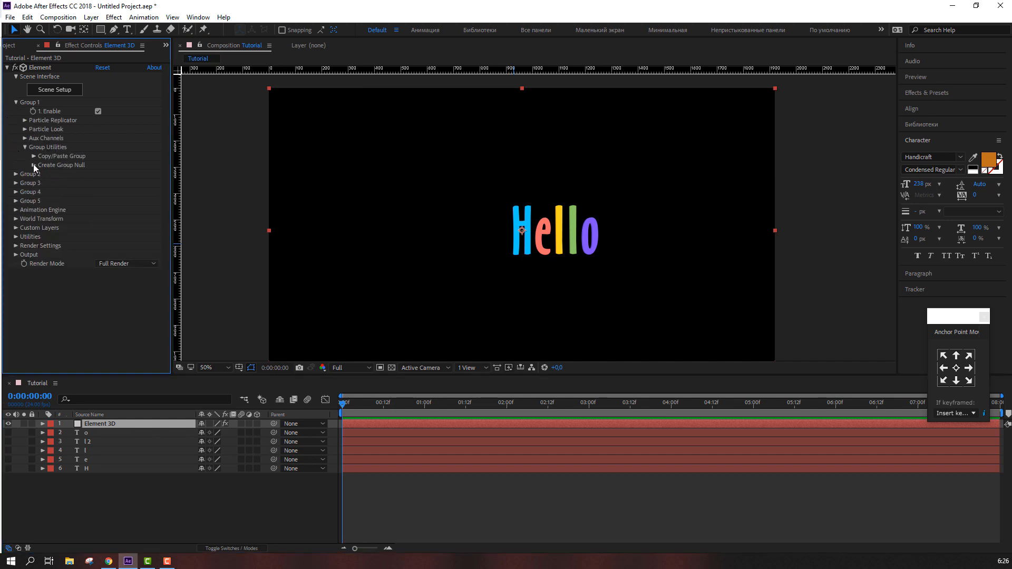
left_click(34, 165)
left_click(64, 178)
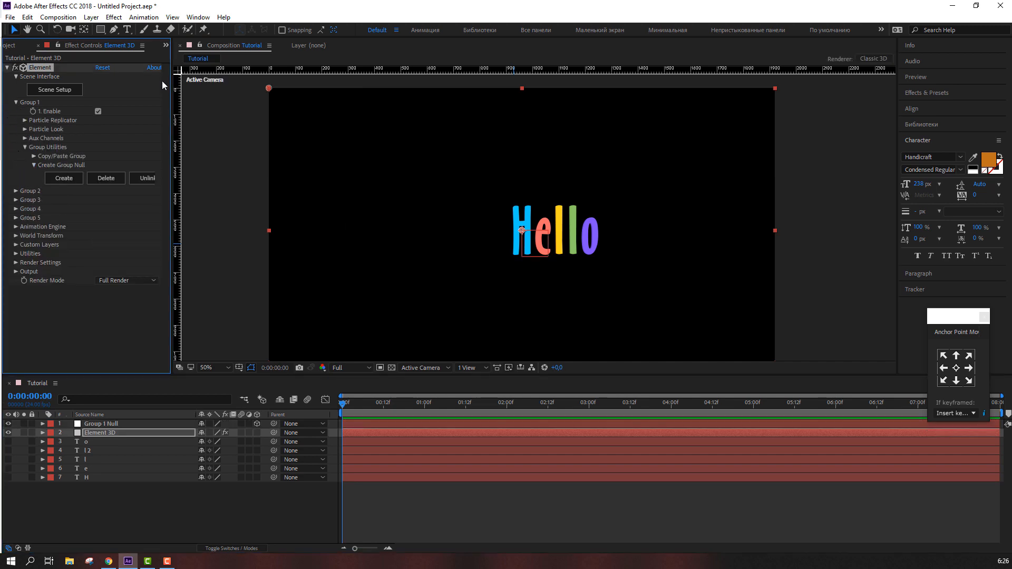
Try rotating the Group 1 Null 100° around Y, then undo the rotation
left_click(89, 30)
left_click_drag(526, 231, 504, 240)
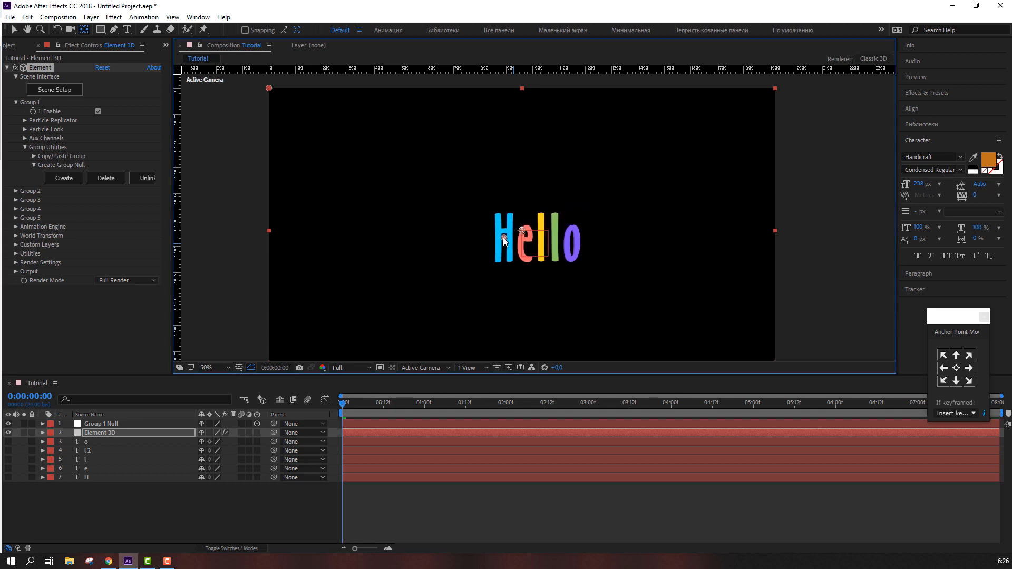
left_click(14, 30)
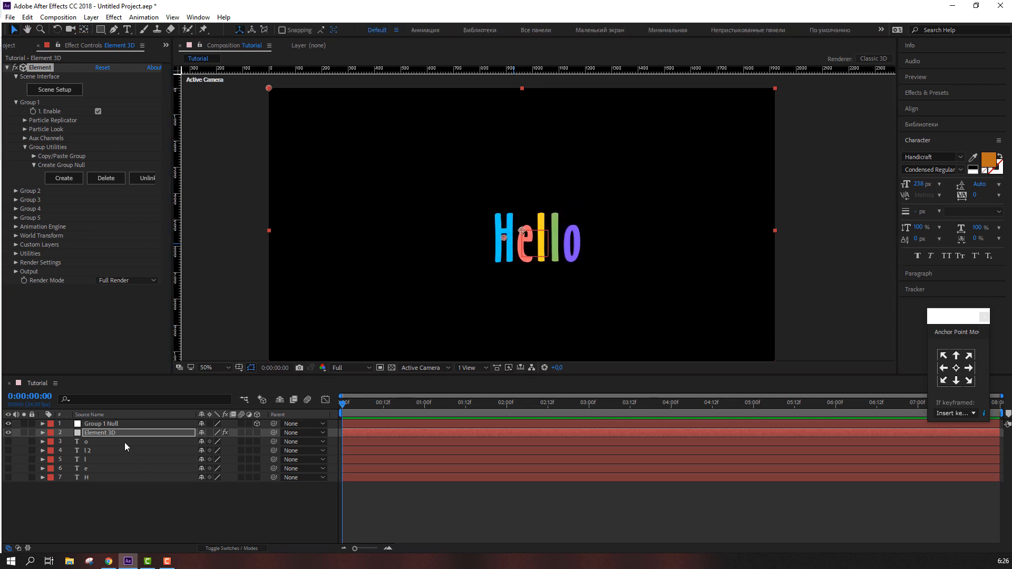
left_click(127, 423)
key("r")
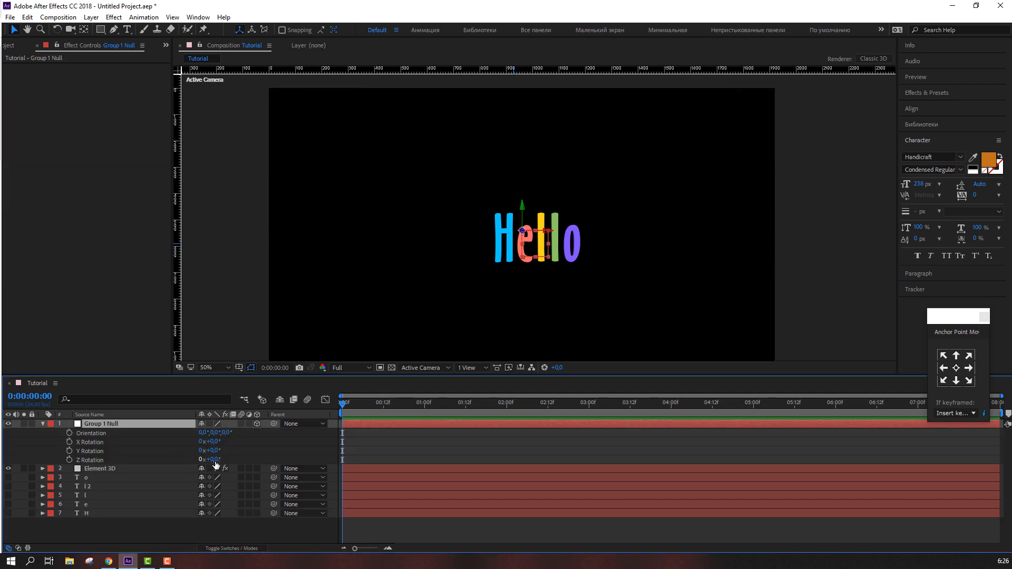
left_click_drag(214, 453, 287, 453)
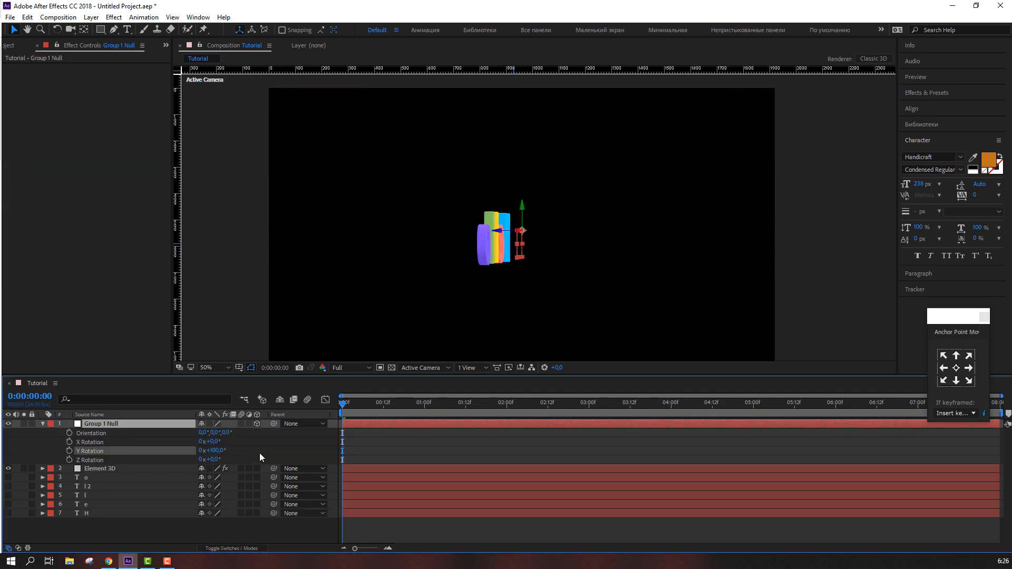
key("ctrl+z")
Delete the Group 1 Null layer
key("ctrl+Down")
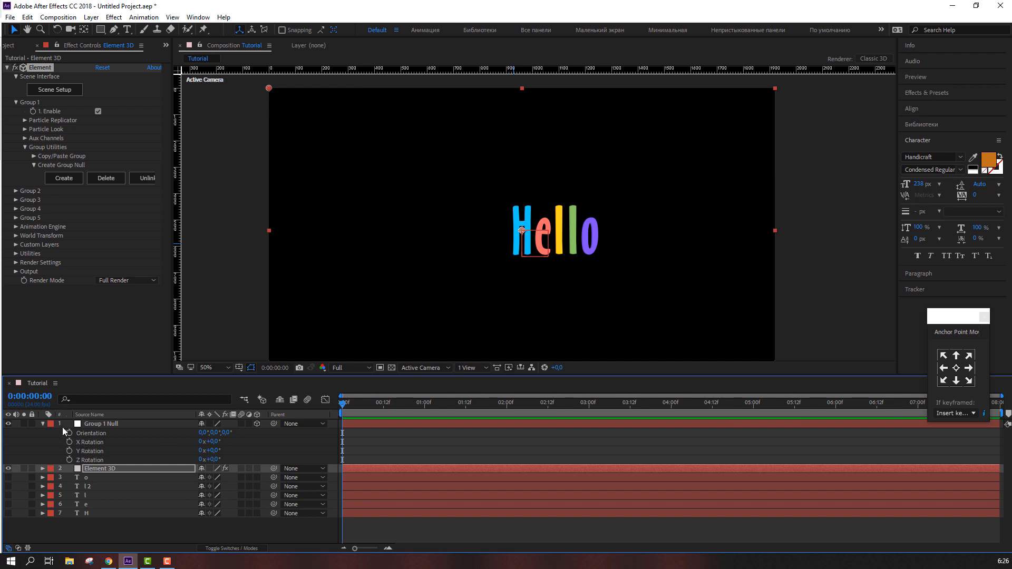
left_click(100, 424)
key("Delete")
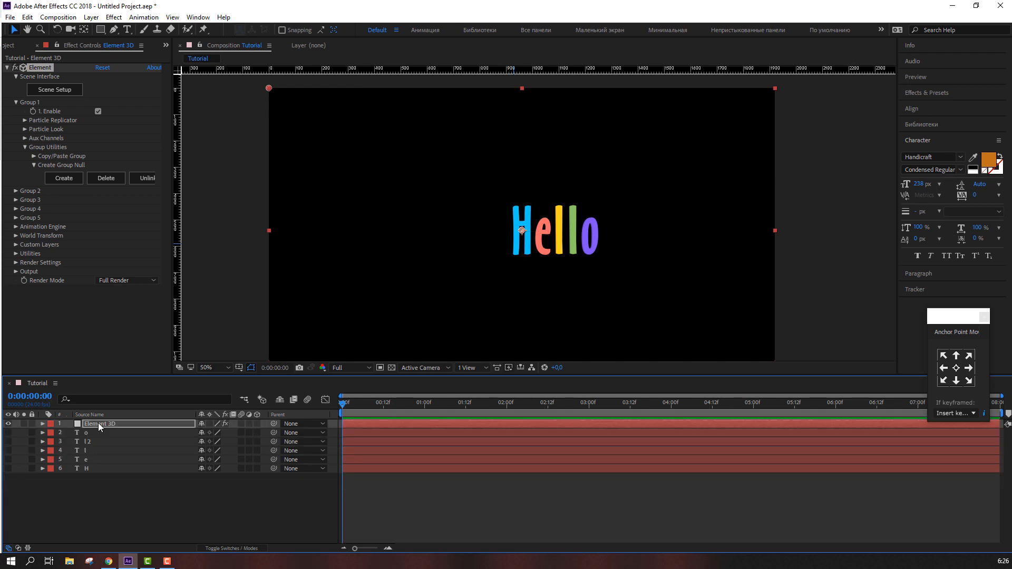
Create a group null for Group 1 and move its anchor point onto the middle letters
left_click(66, 178)
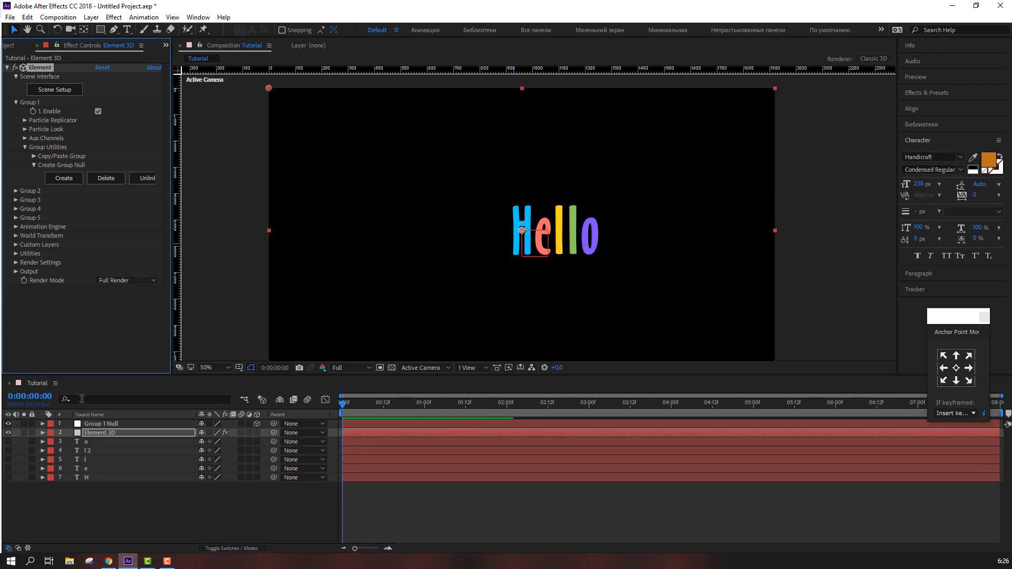
key("y")
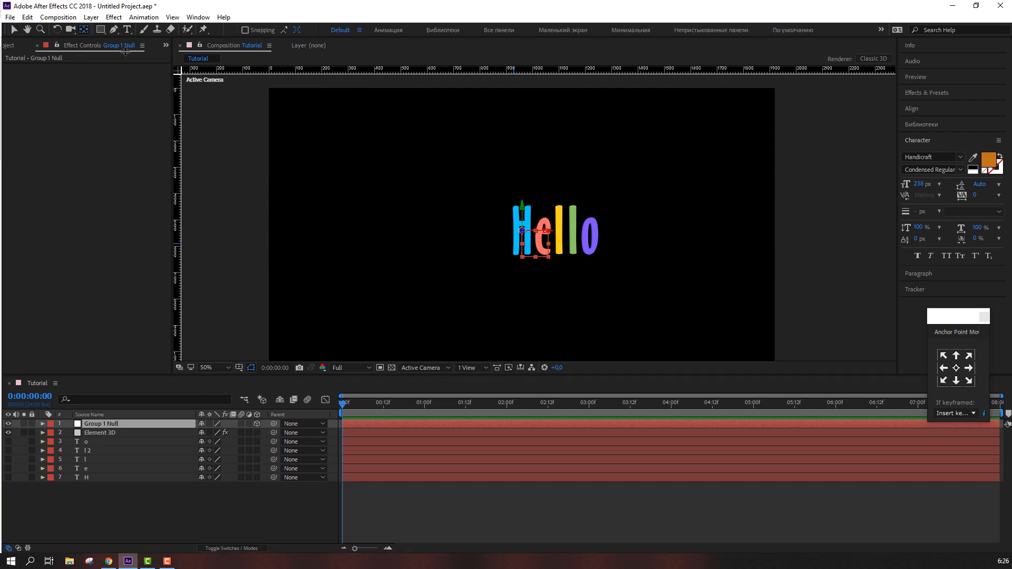
scroll(538, 218, "up", 2)
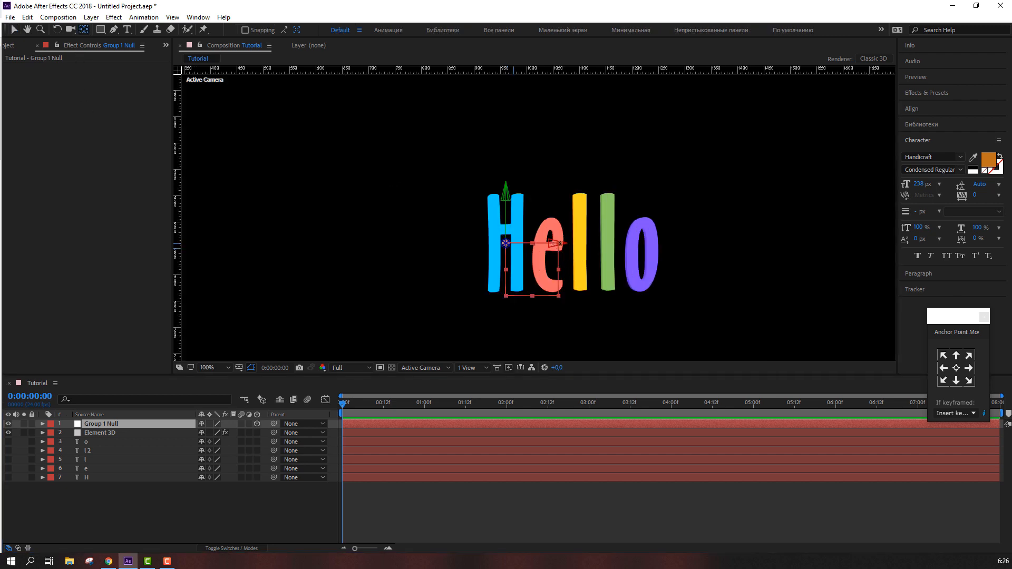
left_click_drag(553, 243, 627, 246)
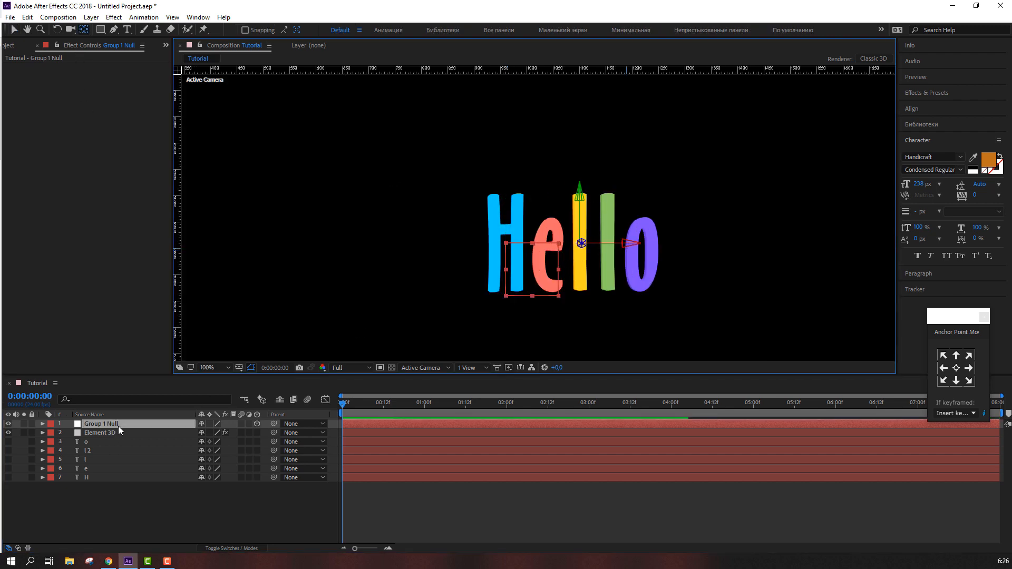
Try rotating the Group 1 Null, then undo the rotation
key("r")
left_click_drag(213, 451, 191, 454)
key("ctrl+z")
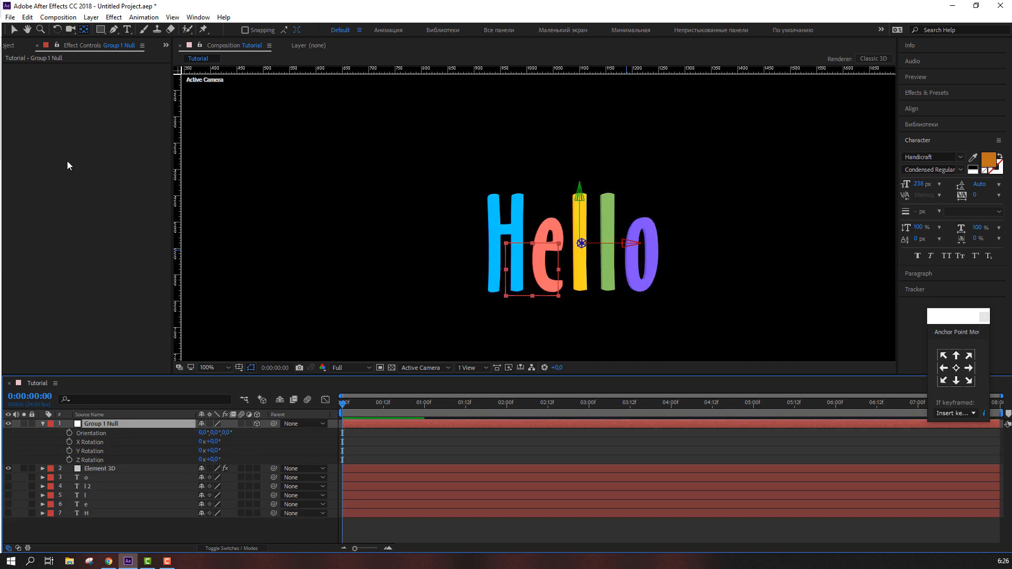
key("v")
key("comma")
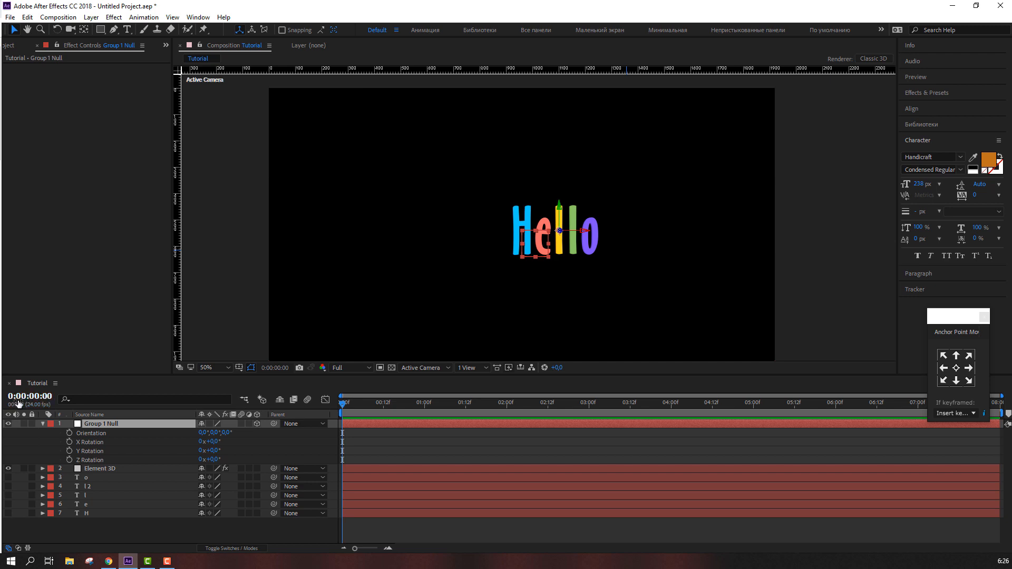
left_click(43, 424)
Create a new solid named BG and place it beneath the Element 3D layer
right_click(163, 507)
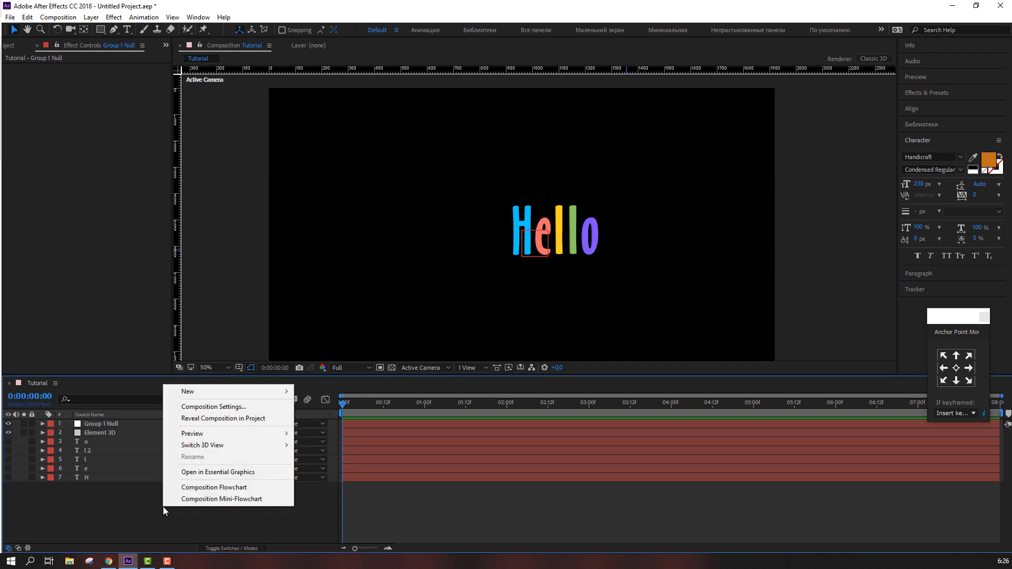
mouse_move(279, 391)
left_click(317, 419)
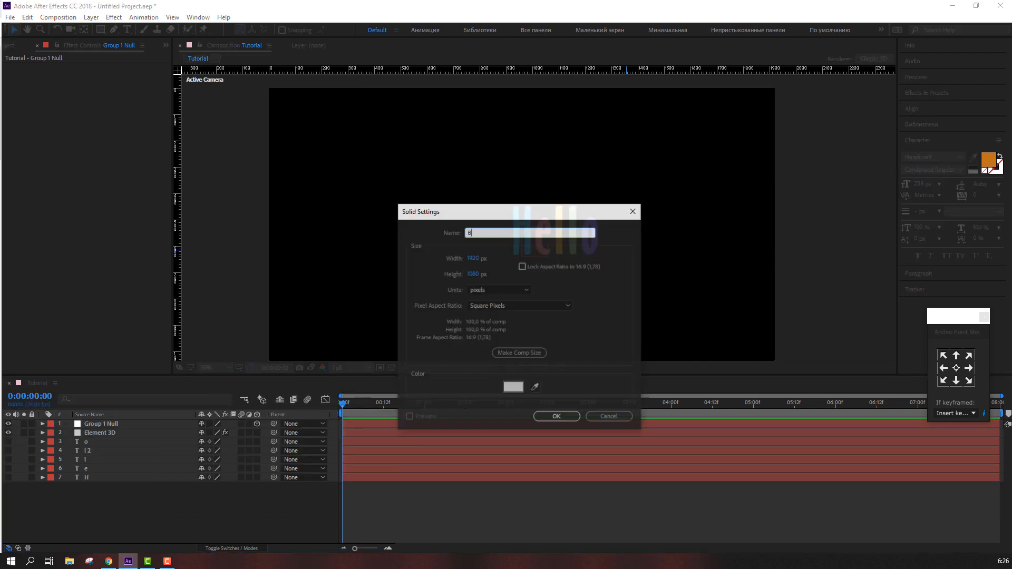
type("BG")
key("Return")
left_click_drag(103, 426, 97, 446)
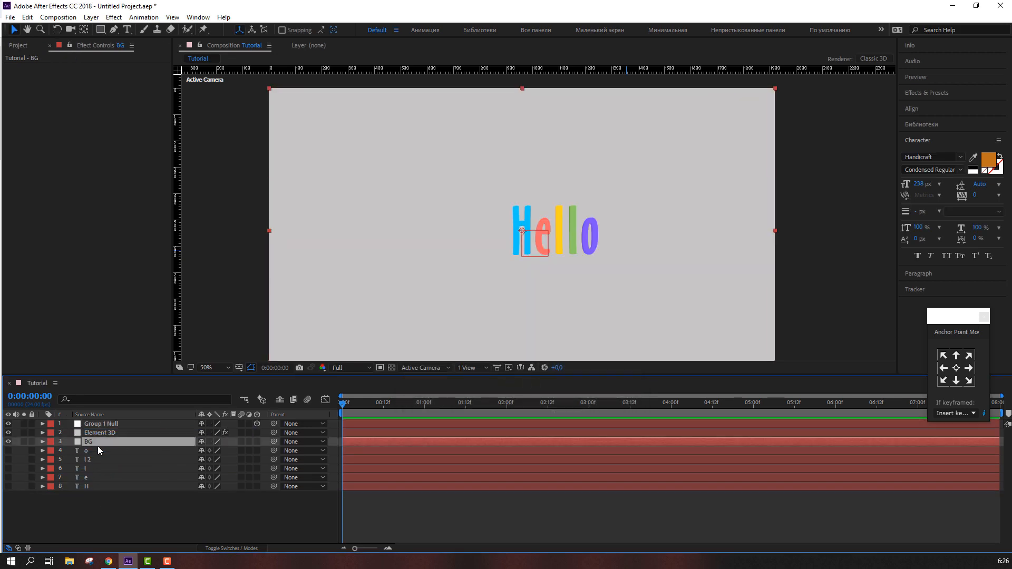
Delete the five letter text layers
left_click(93, 450)
left_click(86, 487, "shift")
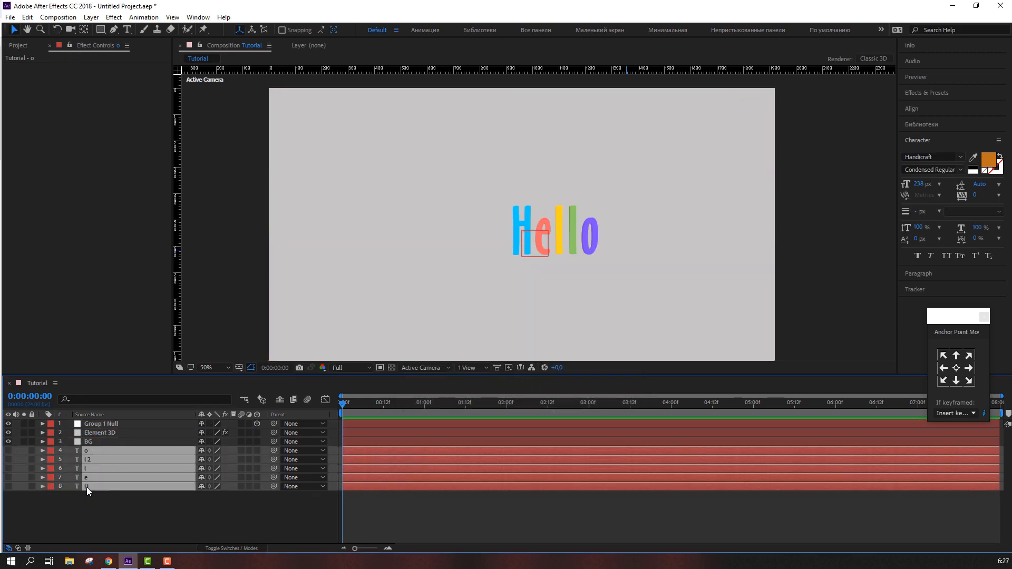
left_click(201, 451)
left_click(278, 402)
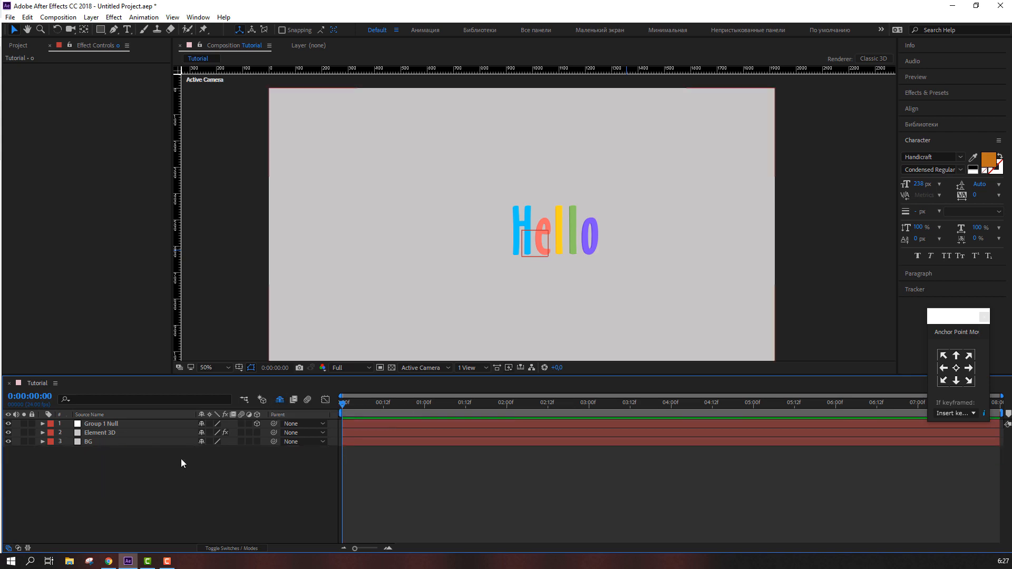
Move the Group 1 Null toward the camera and slightly left, to position 1002, 540, -1693
left_click(105, 425)
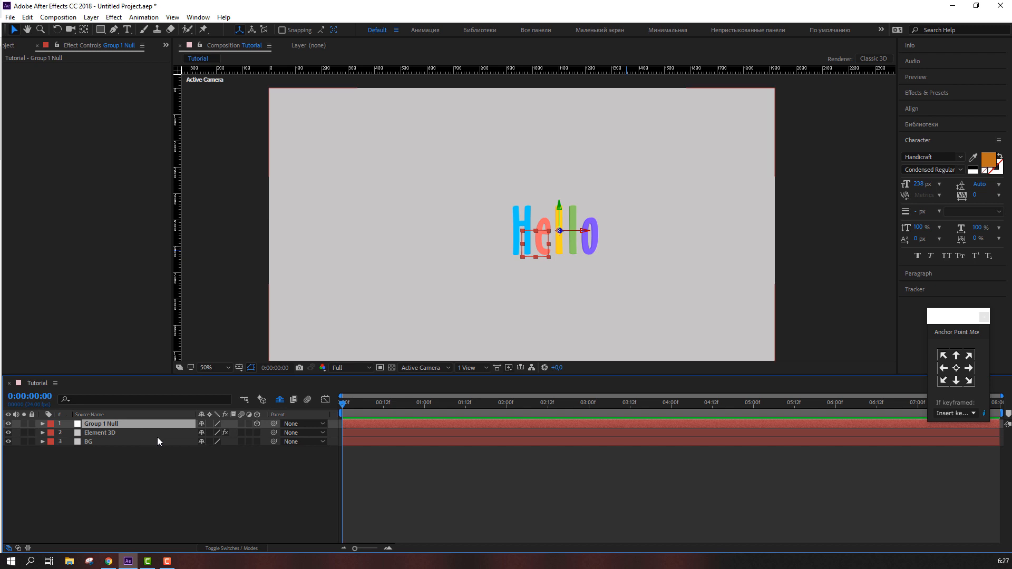
key("p")
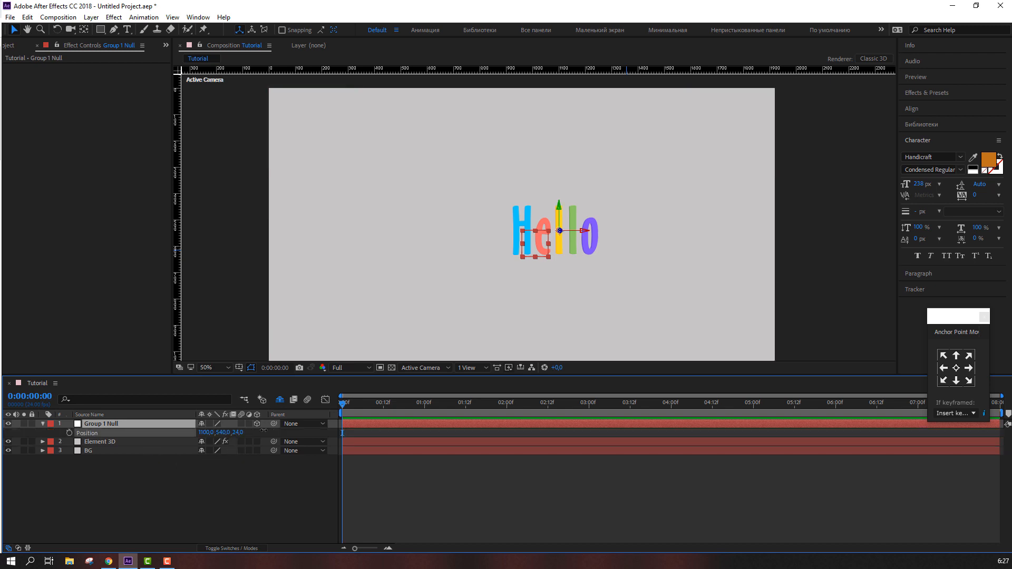
left_click_drag(236, 432, 179, 433)
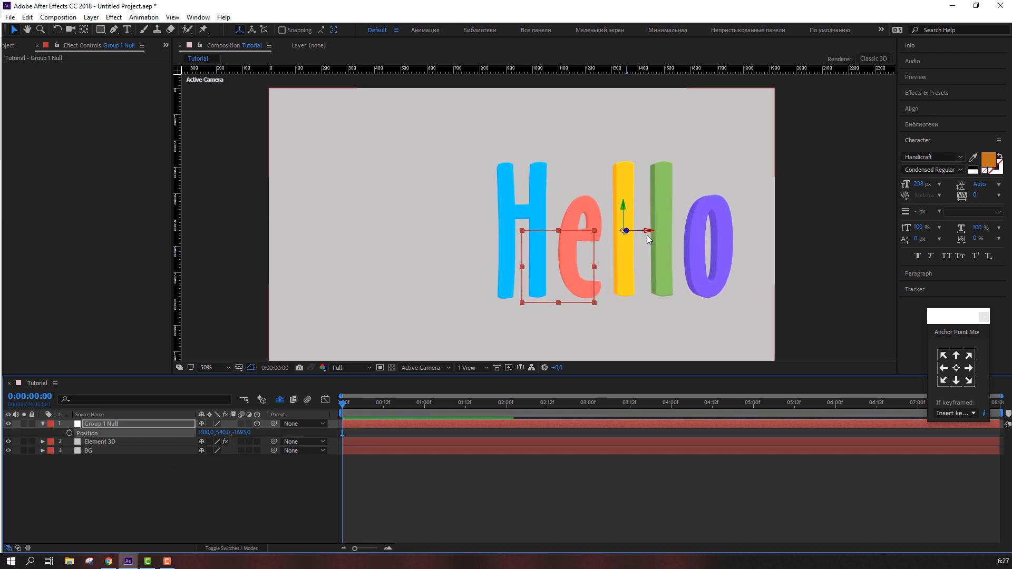
left_click_drag(647, 230, 624, 230)
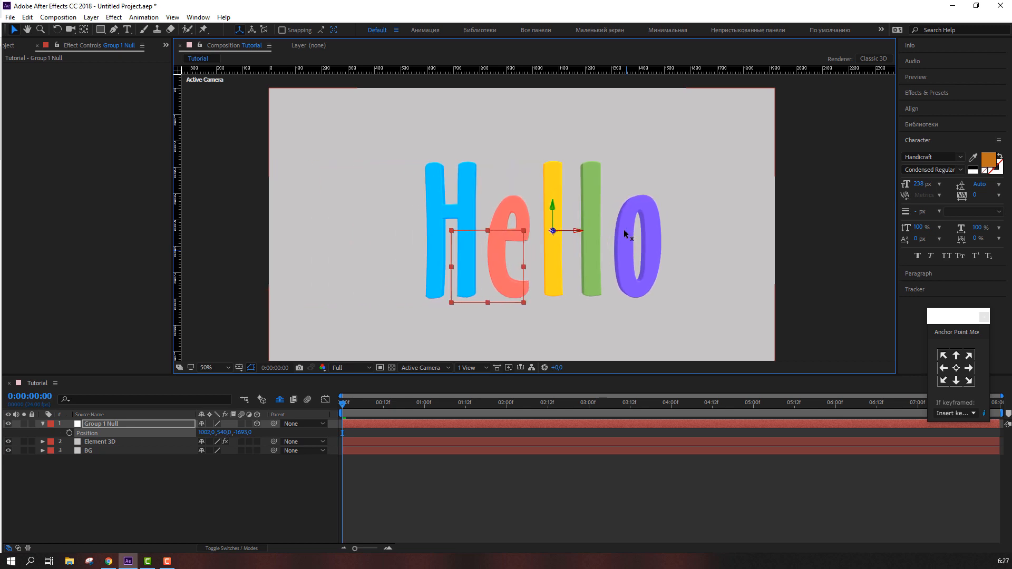
left_click(93, 460)
left_click(42, 424)
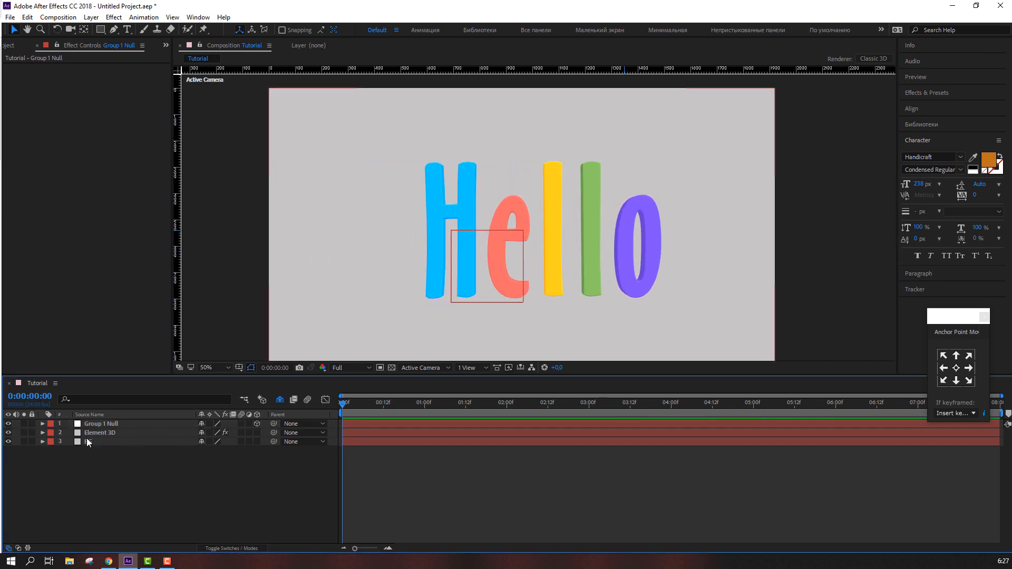
Enable Multi-Object in Group 1's Particle Look settings on the Element 3D layer
left_click(99, 434)
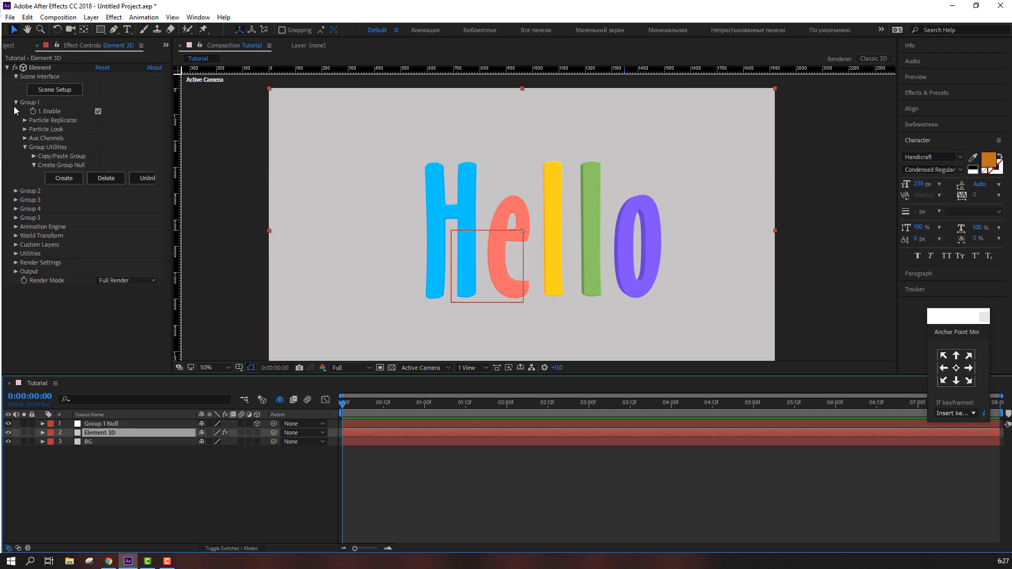
left_click(24, 147)
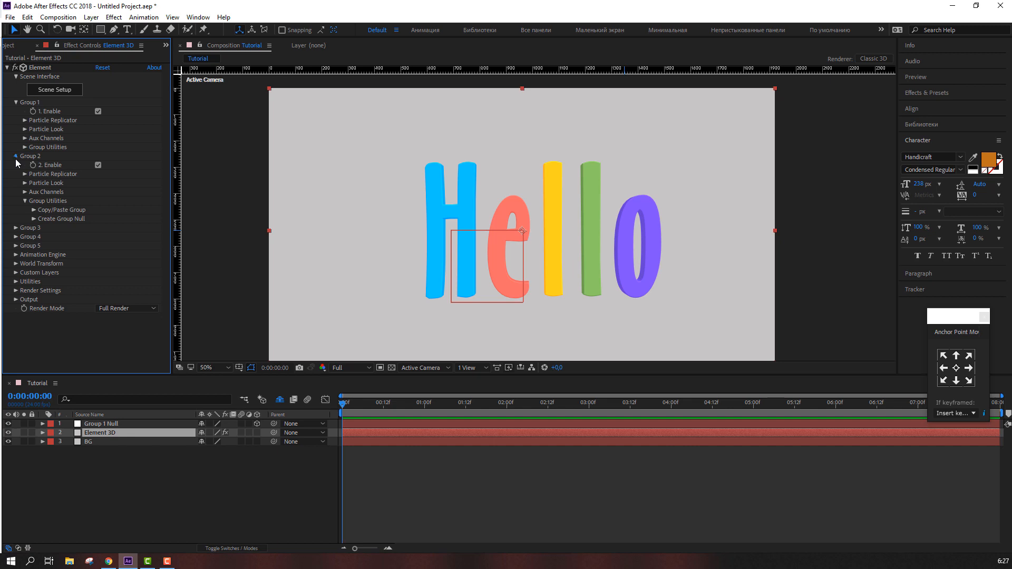
left_click(15, 157)
left_click(26, 120)
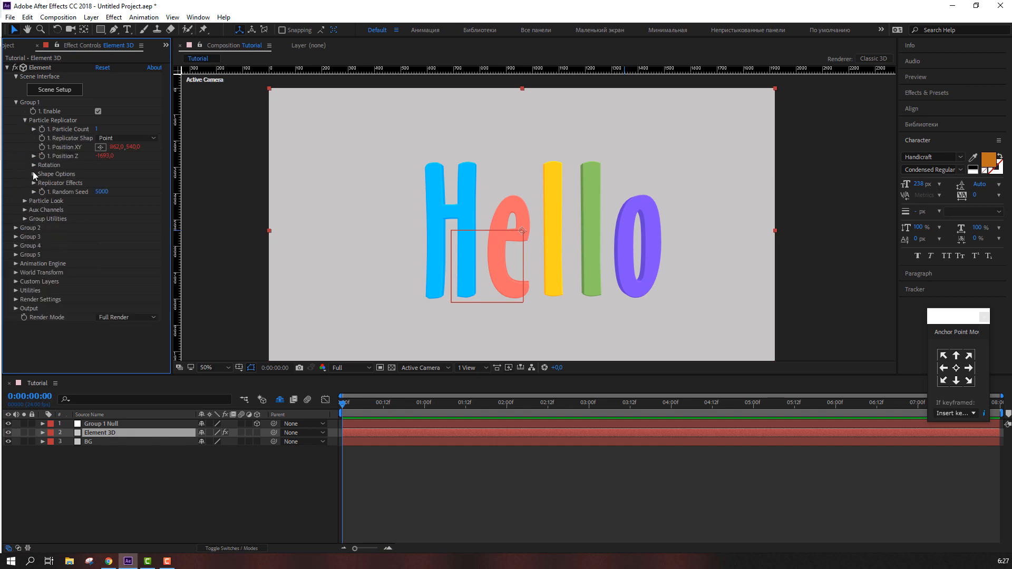
left_click(25, 201)
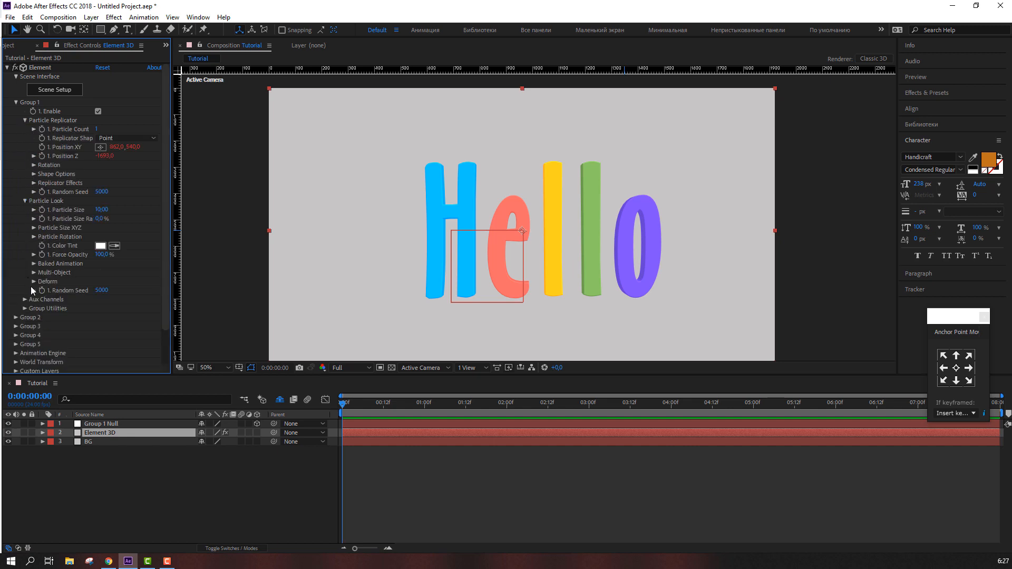
scroll(30, 275, "down", 2)
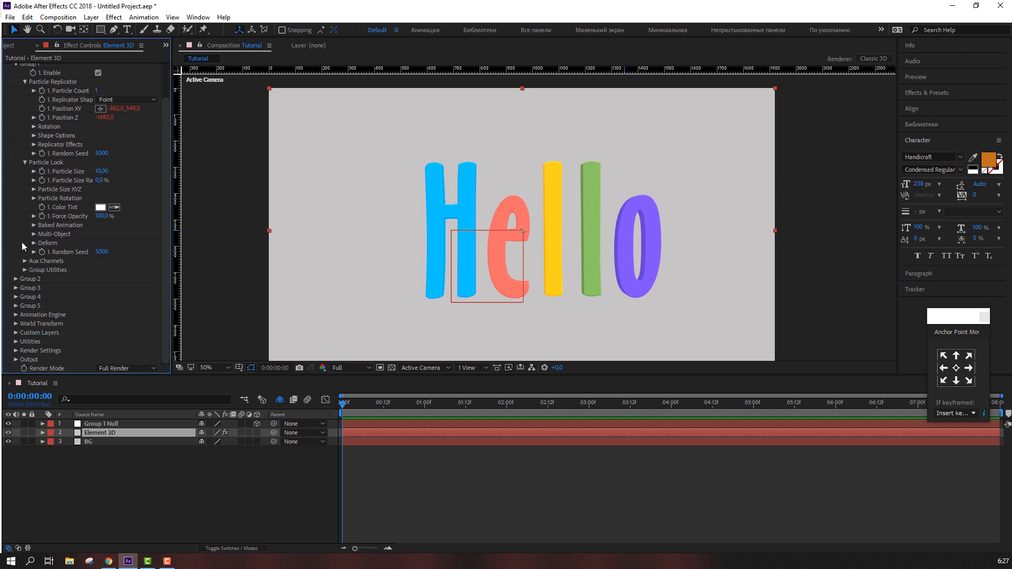
left_click(34, 234)
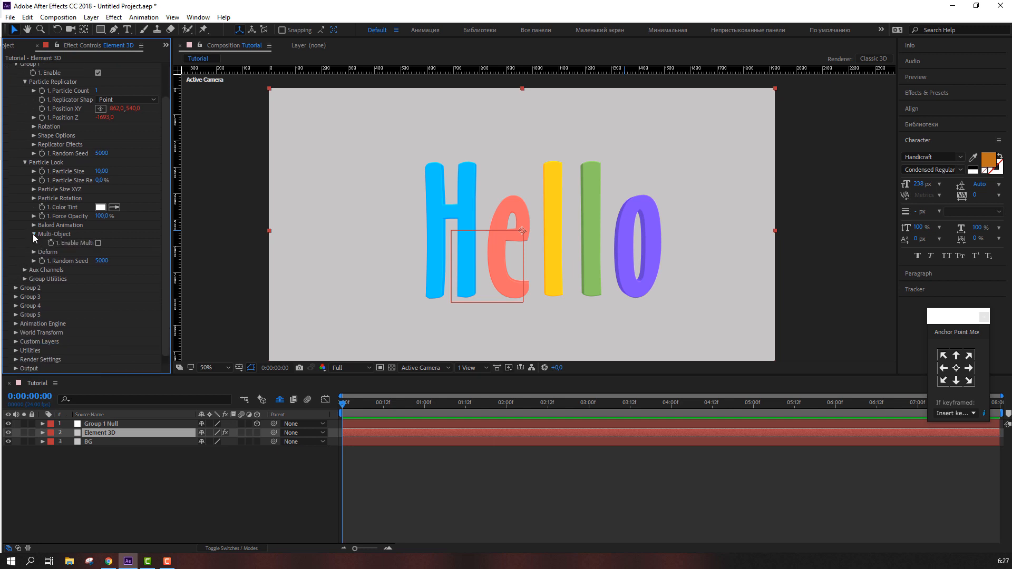
left_click(97, 243)
Try adjusting the multi-object rotation and displacement values, undoing each change
scroll(96, 244, "down", 5)
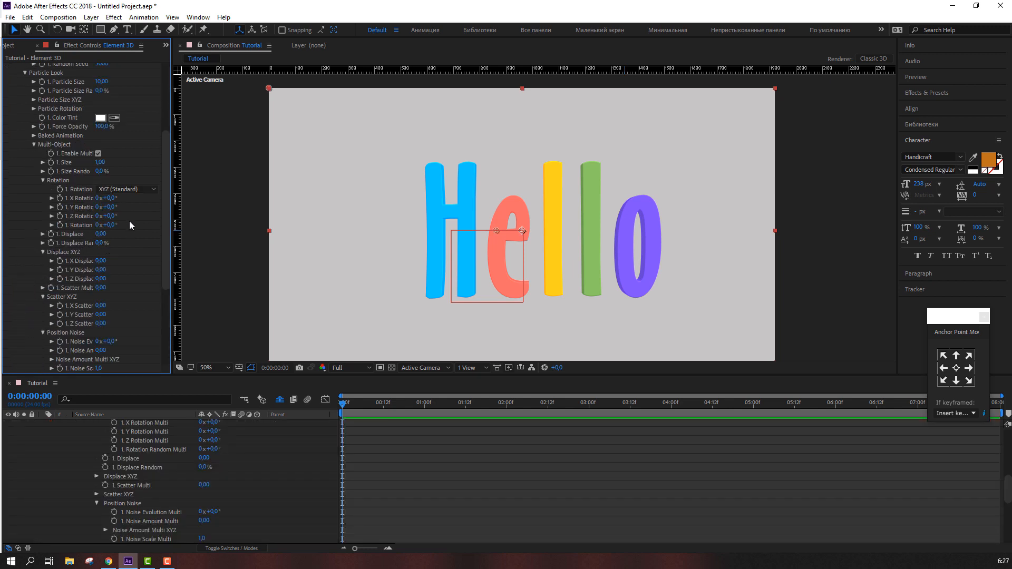
left_click_drag(112, 227, 127, 197)
key("ctrl+z")
key("ctrl+z")
key("ctrl+z")
key("ctrl+z")
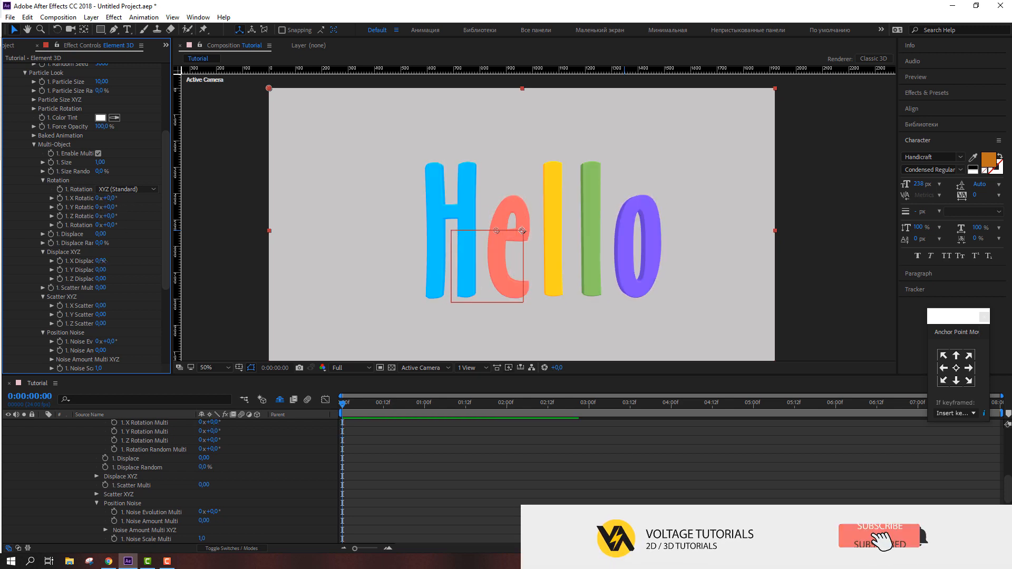
mouse_move(100, 261)
left_mouse_down()
mouse_move(114, 261)
mouse_move(68, 262)
mouse_move(127, 262)
mouse_move(94, 262)
left_mouse_up()
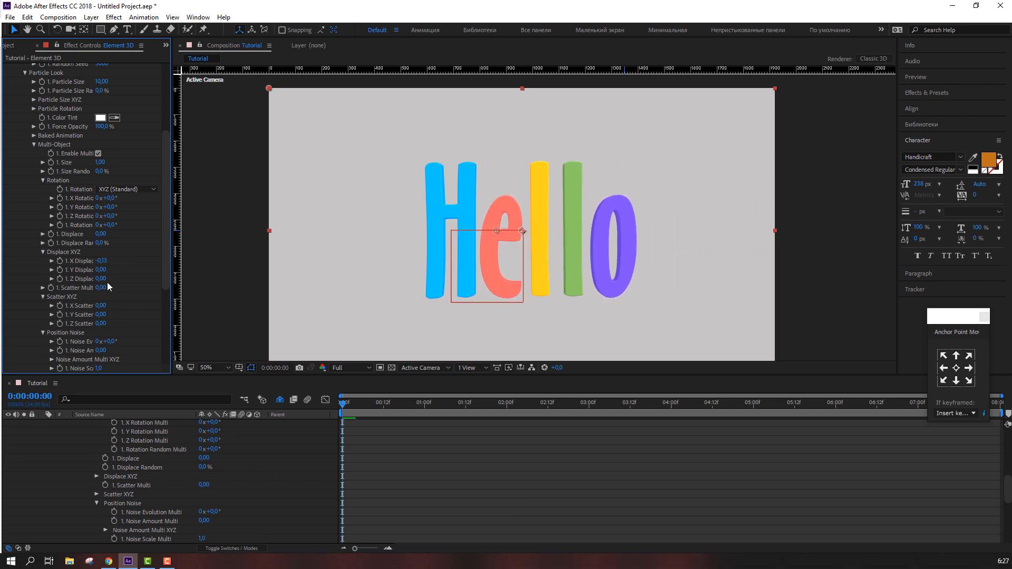
left_click_drag(101, 270, 85, 279)
key("ctrl+z")
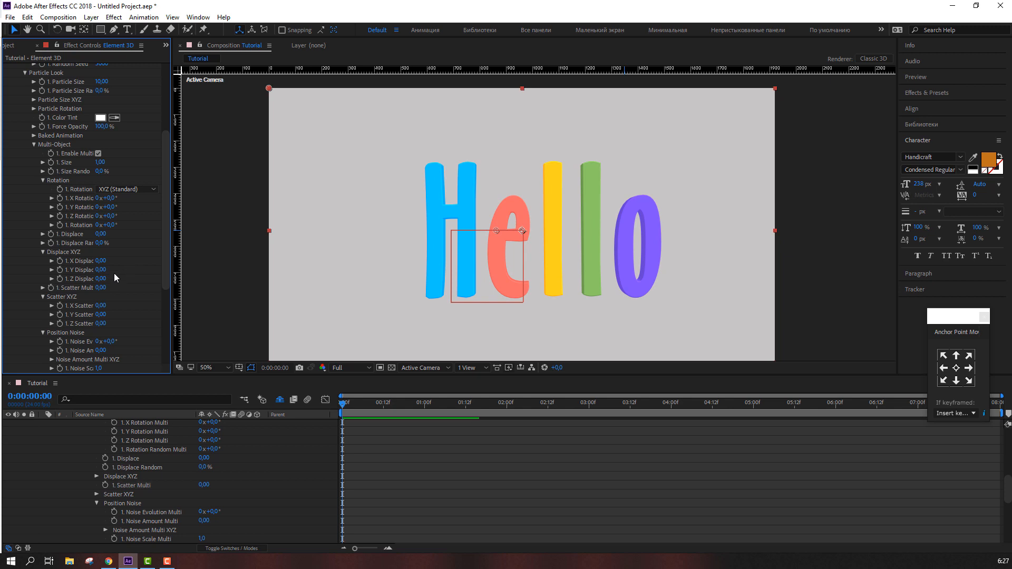
Try scrubbing the scatter and X rotation multi values, then undo both changes
left_click_drag(100, 305, 117, 267)
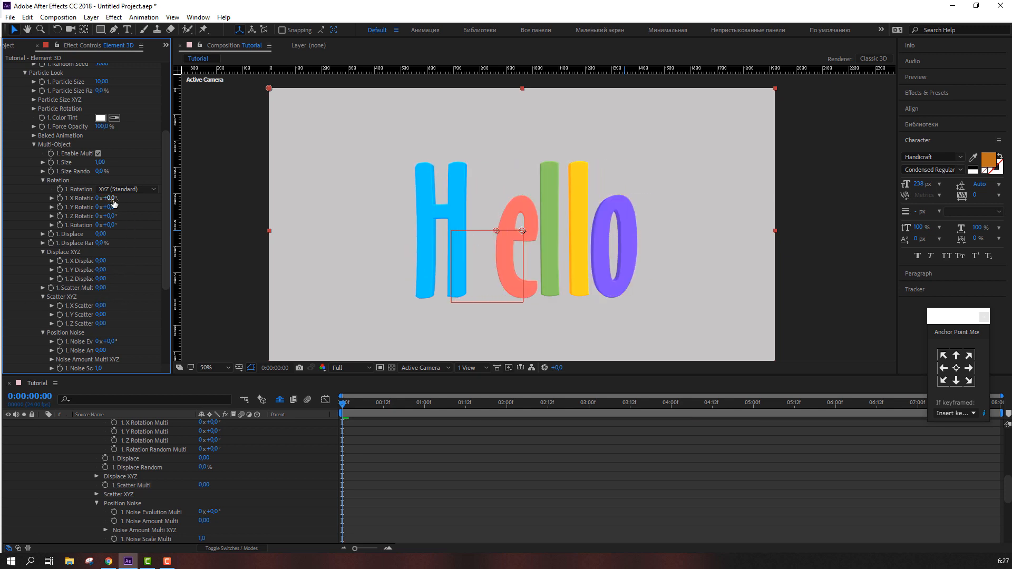
left_click_drag(112, 199, 126, 225)
key("ctrl+z")
key("ctrl+z")
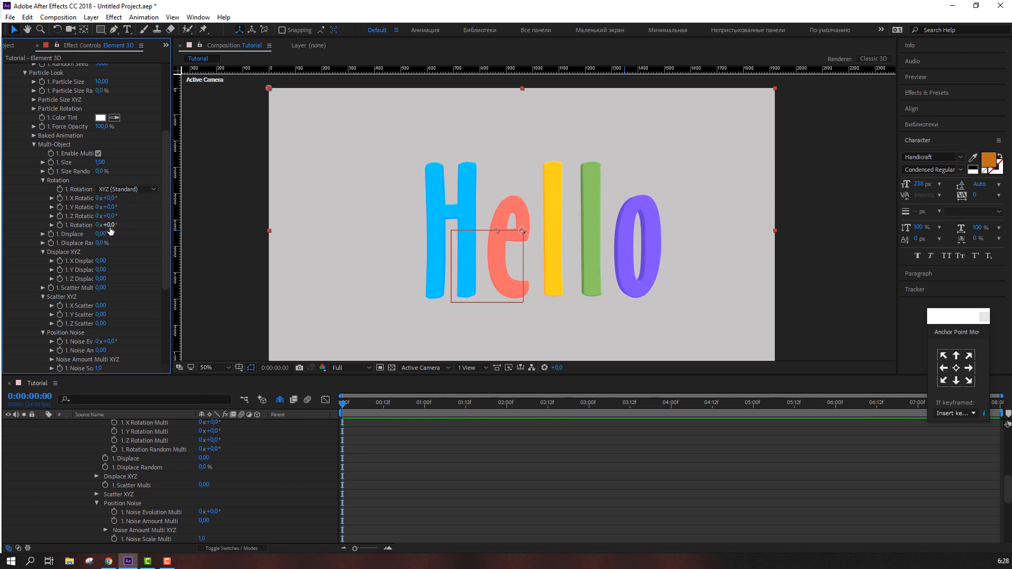
Set the multi-object Rotation Random Multi to 50°
left_click_drag(110, 230, 124, 251)
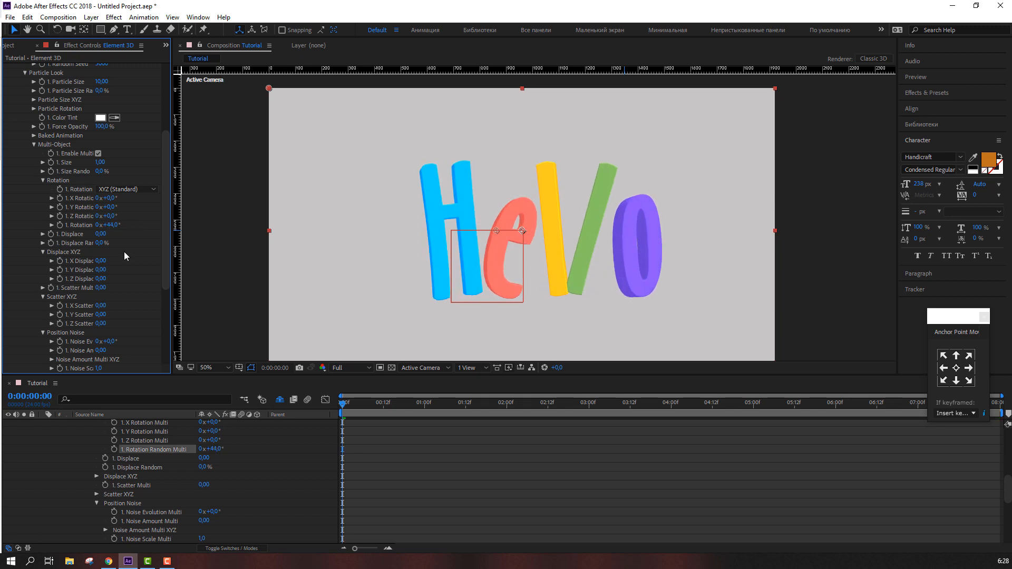
left_click(113, 225)
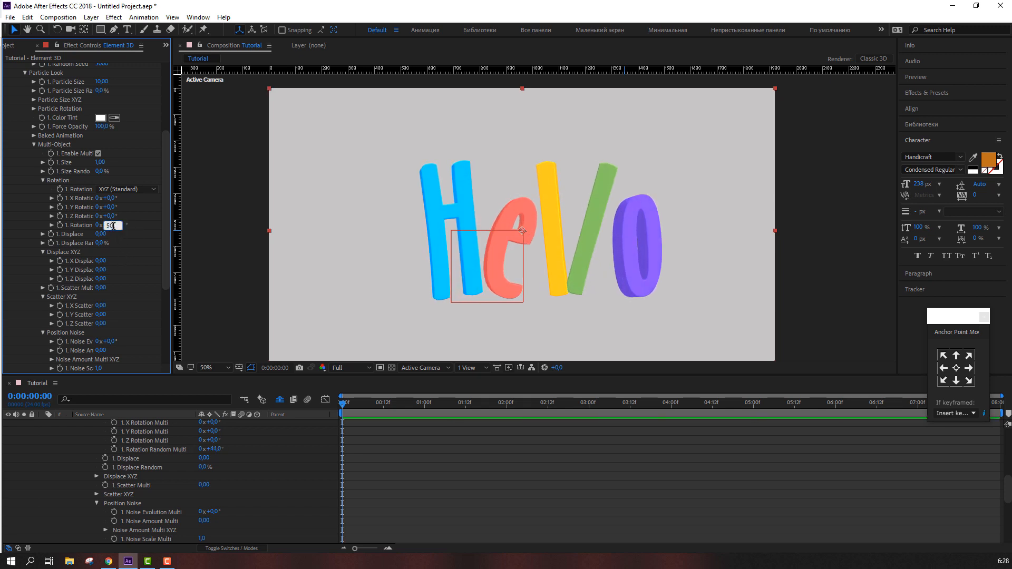
key("Return")
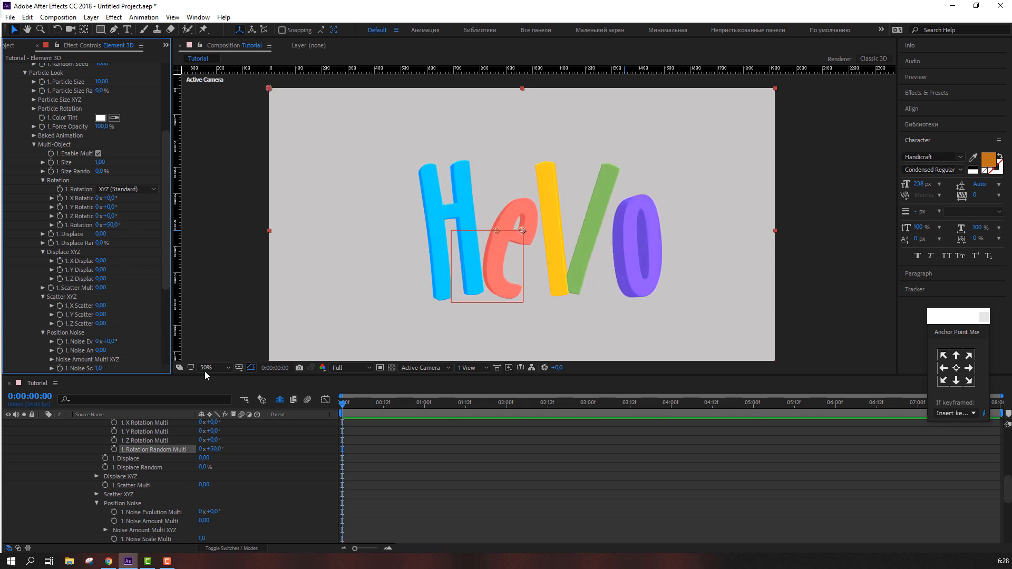
Keyframe Rotation Random Multi at the start, then set it to -50° ten frames later
left_click(113, 449)
key("shift+Page_Down")
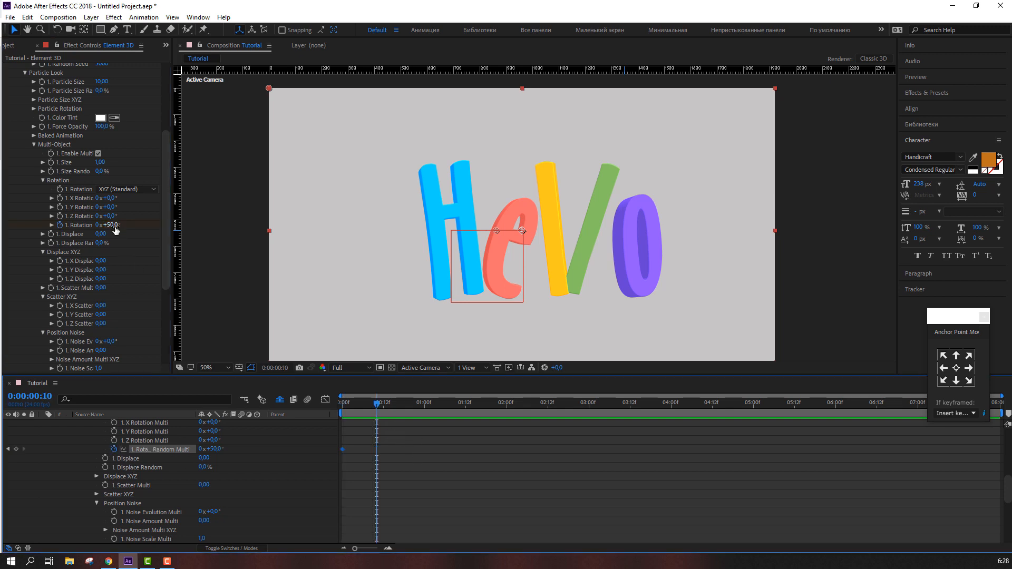
left_click(112, 225)
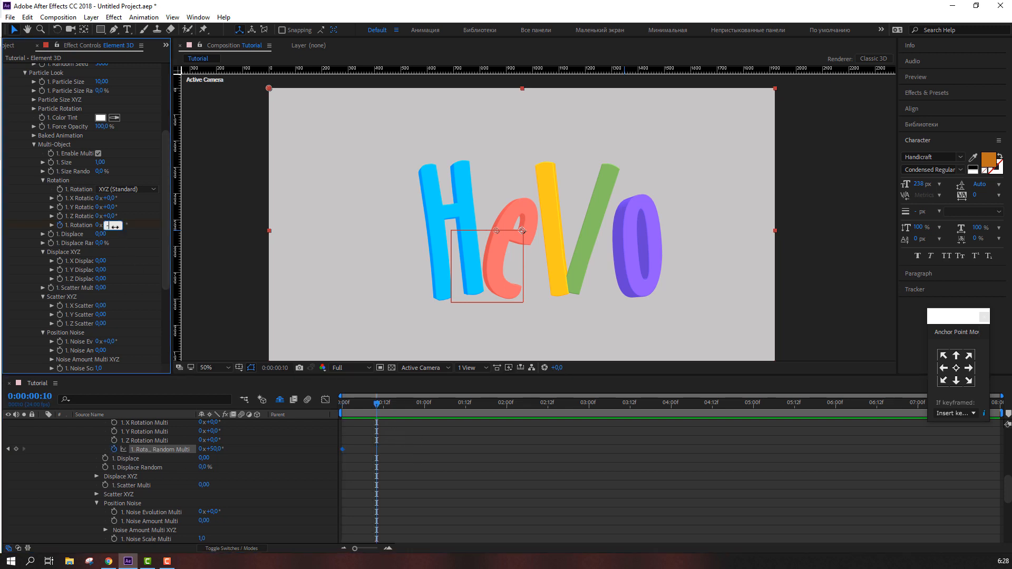
type("-50")
key("Return")
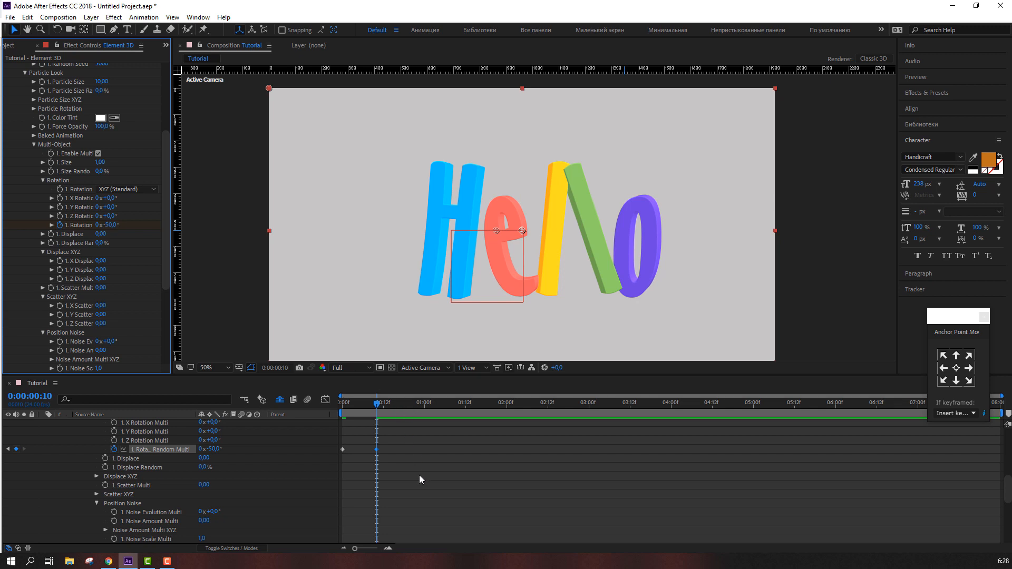
Move ten frames further and set Rotation Random Multi to 50° for a third keyframe
key("shift+Page_Down")
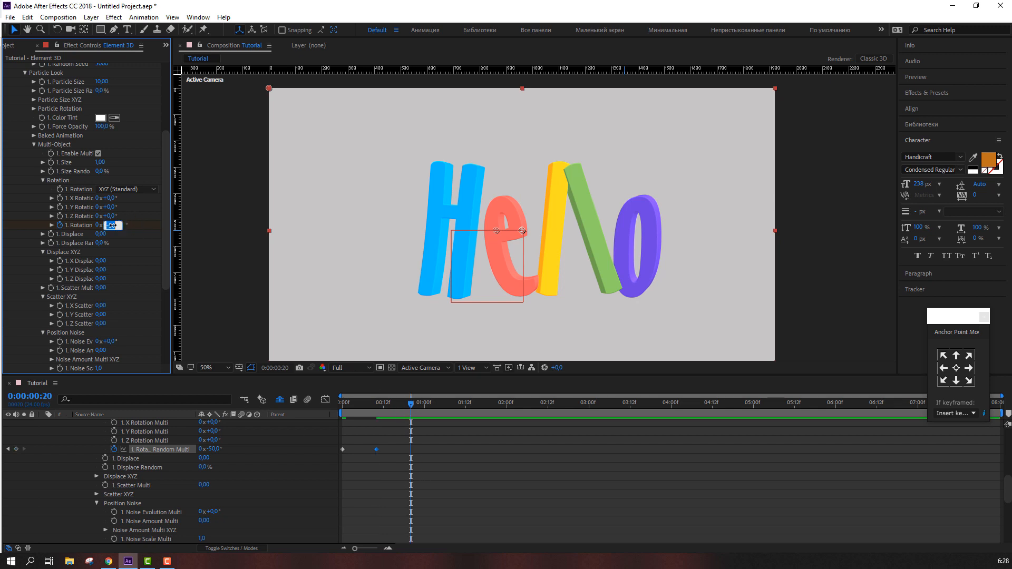
key("Return")
key("n")
left_click(550, 467)
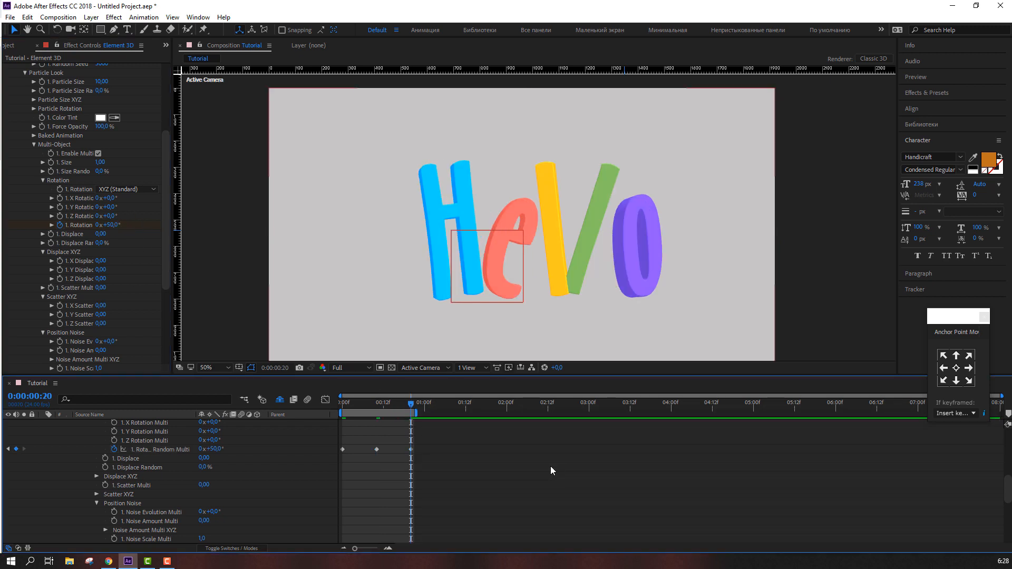
Preview, then select the three Rotation Random Multi keyframes and stretch them to span about 2 seconds
key("space")
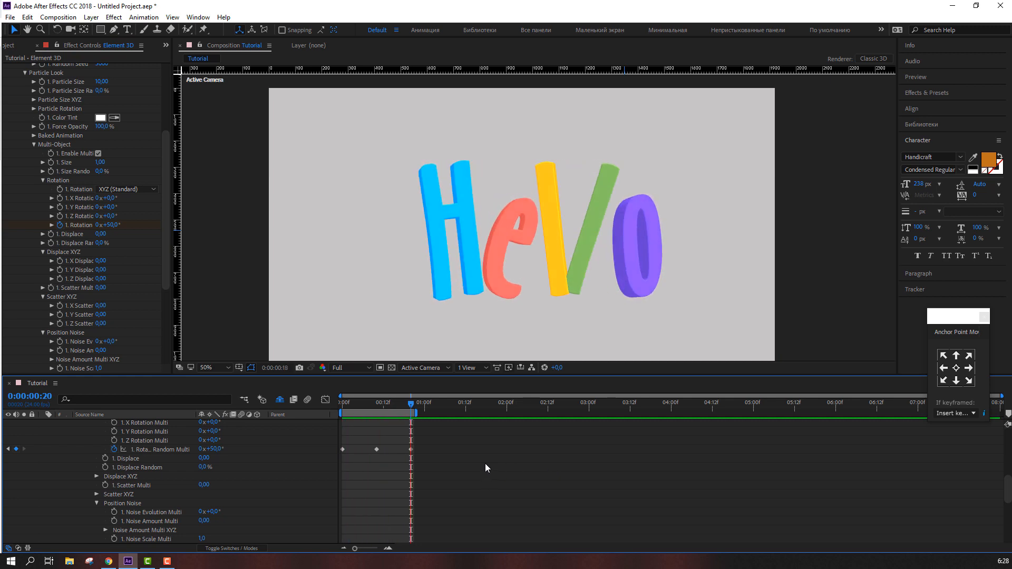
left_click_drag(421, 451, 343, 451)
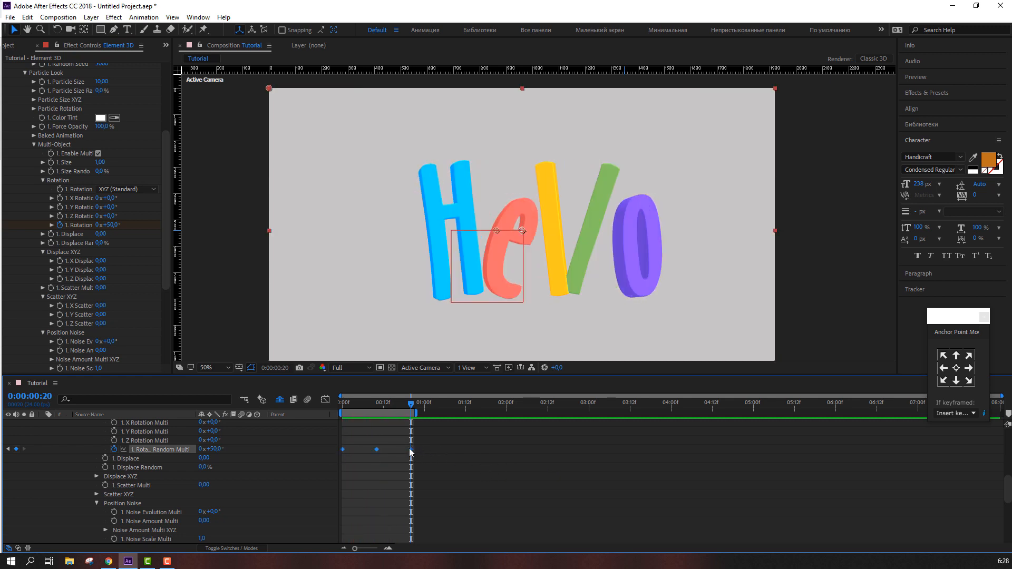
left_click_drag(500, 450, 549, 457)
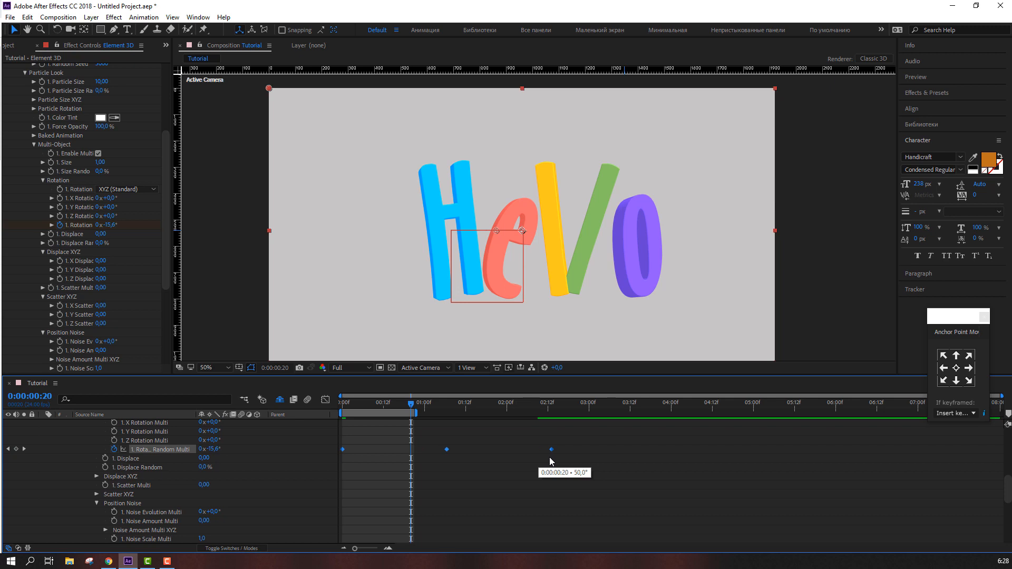
Extend the work area end to about 2:12 and preview the animation
left_click_drag(416, 412, 555, 412)
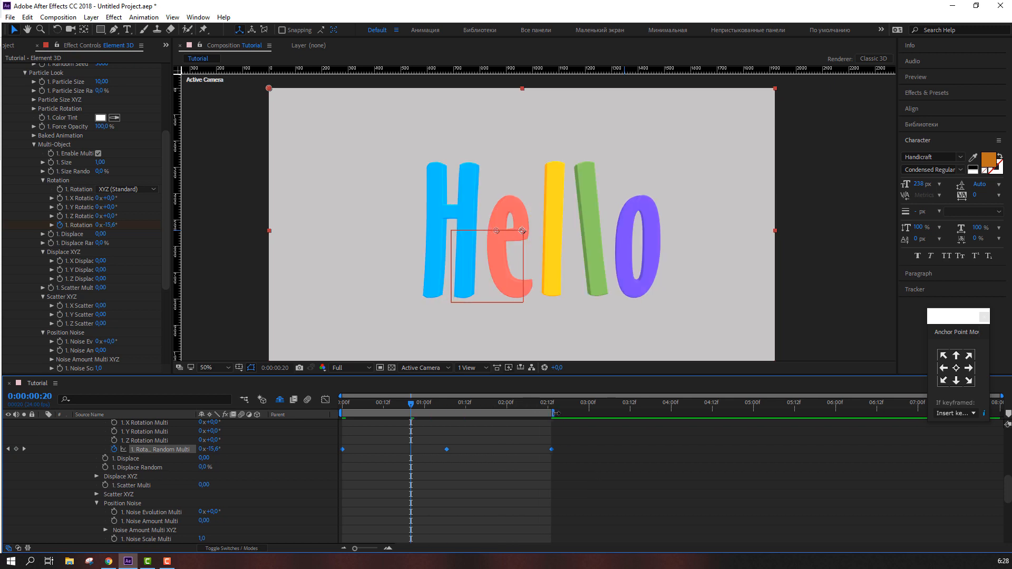
left_click(582, 442)
key("space")
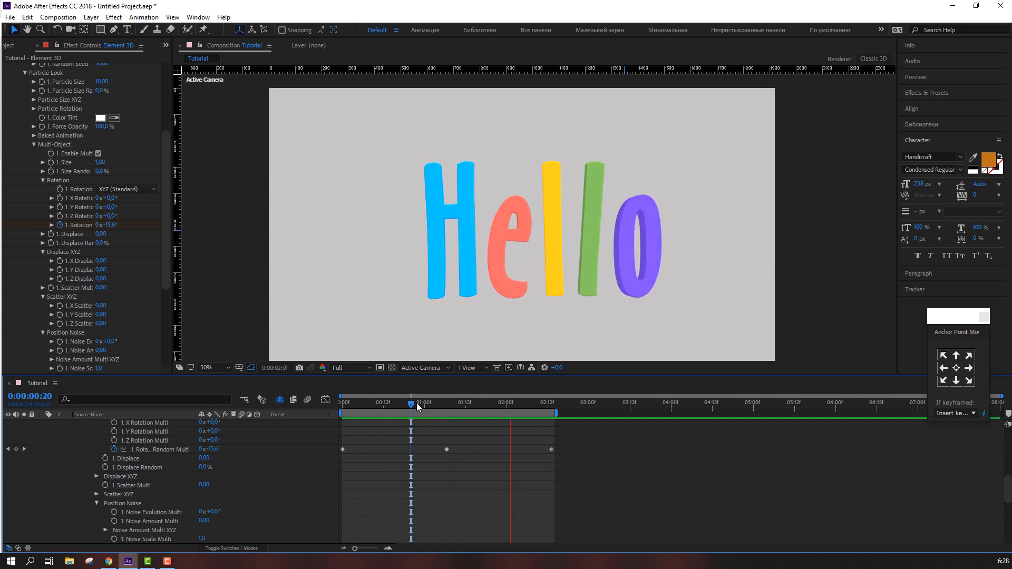
Set Rotation Random Multi to about -26.4° near frame 1:07, then return to the start and preview
left_click_drag(416, 403, 446, 405)
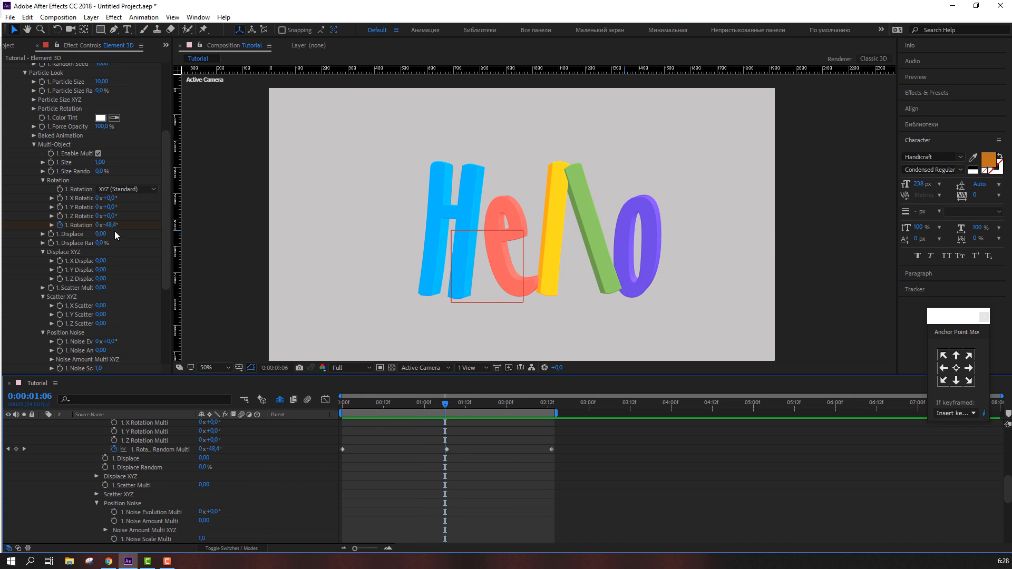
left_click(446, 449)
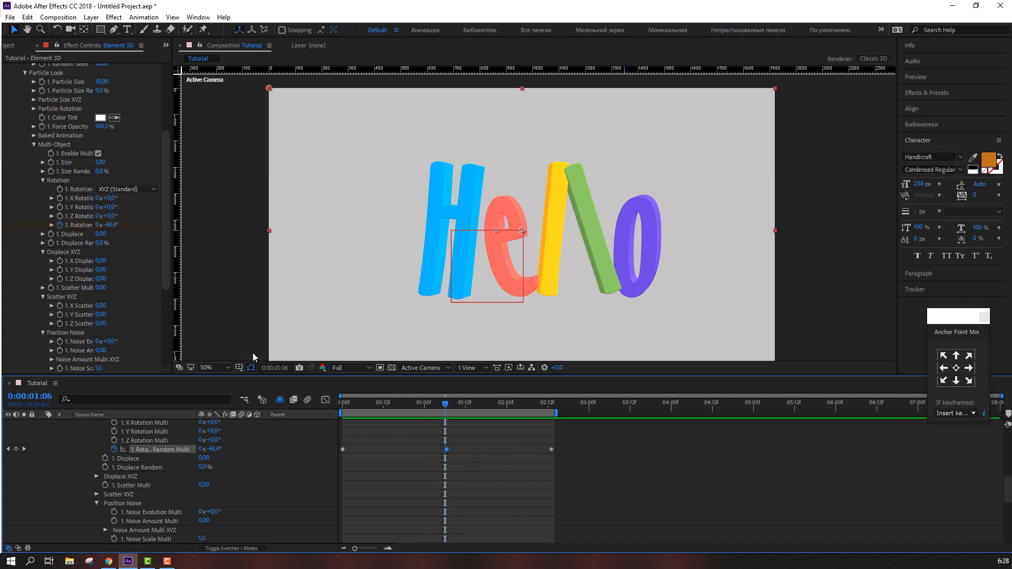
key("Page_Down")
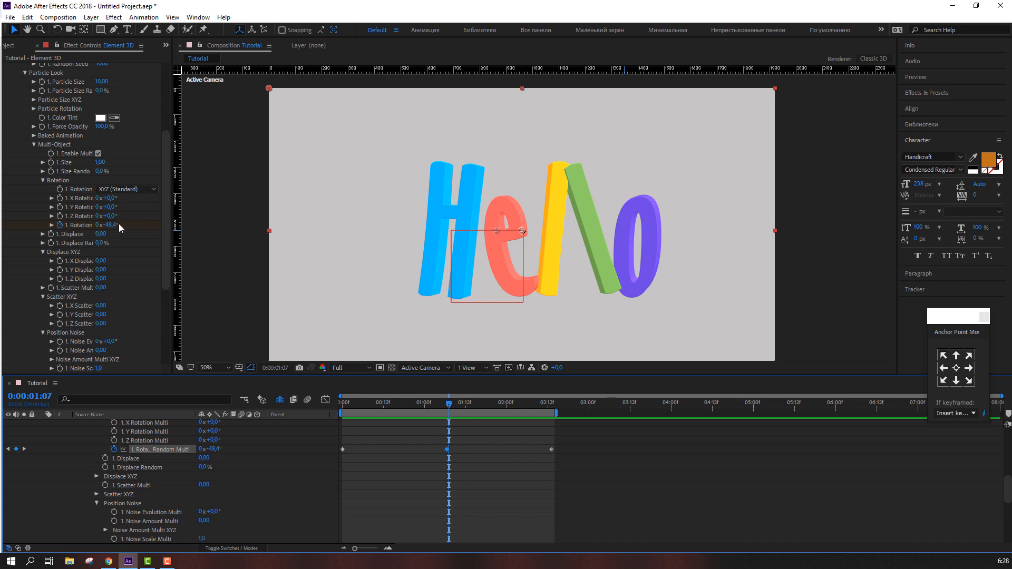
left_click_drag(114, 227, 126, 225)
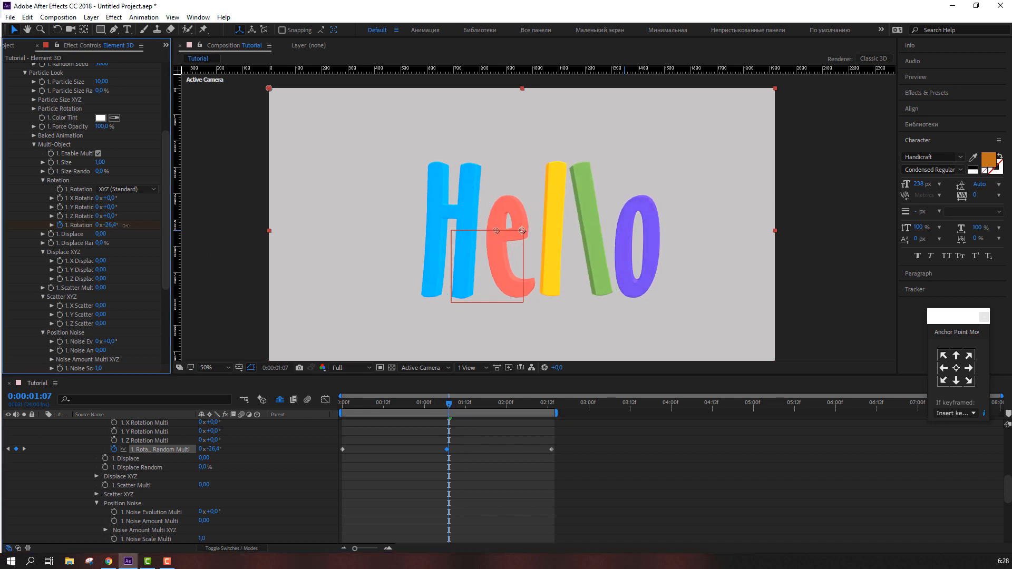
left_click(461, 467)
mouse_move(443, 403)
left_mouse_down()
mouse_move(399, 402)
mouse_move(443, 402)
left_mouse_up()
key("space")
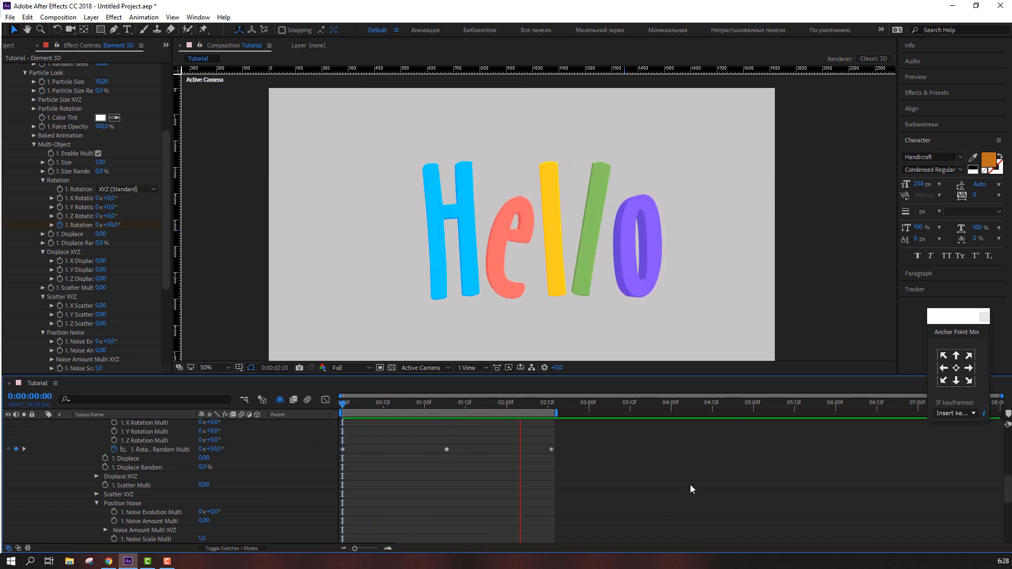
Compress the three keyframes so the last sits near 1:21 and apply Easy Ease to them
left_click_drag(575, 444, 348, 457)
left_click_drag(551, 450, 498, 451)
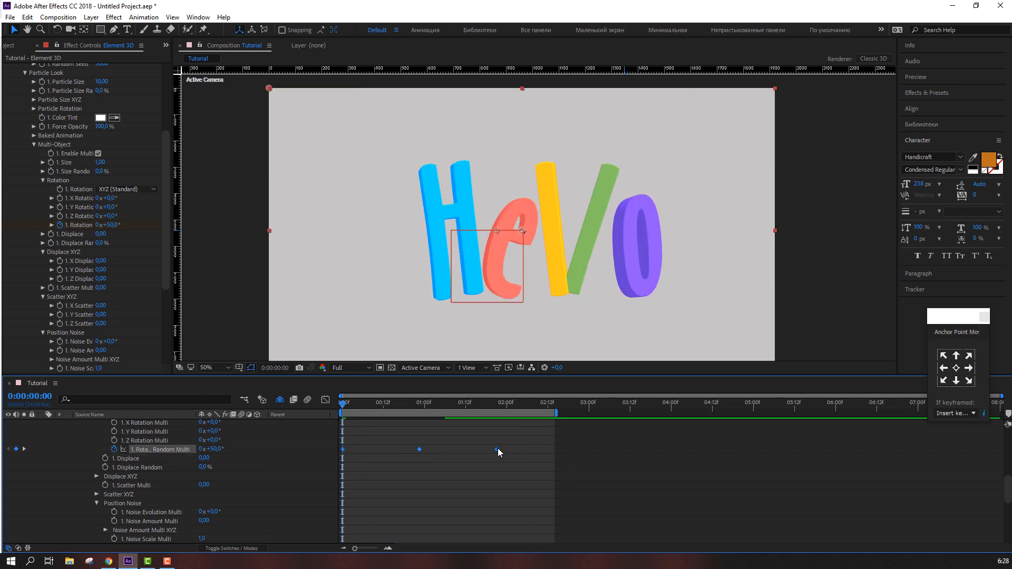
right_click(498, 448)
mouse_move(620, 446)
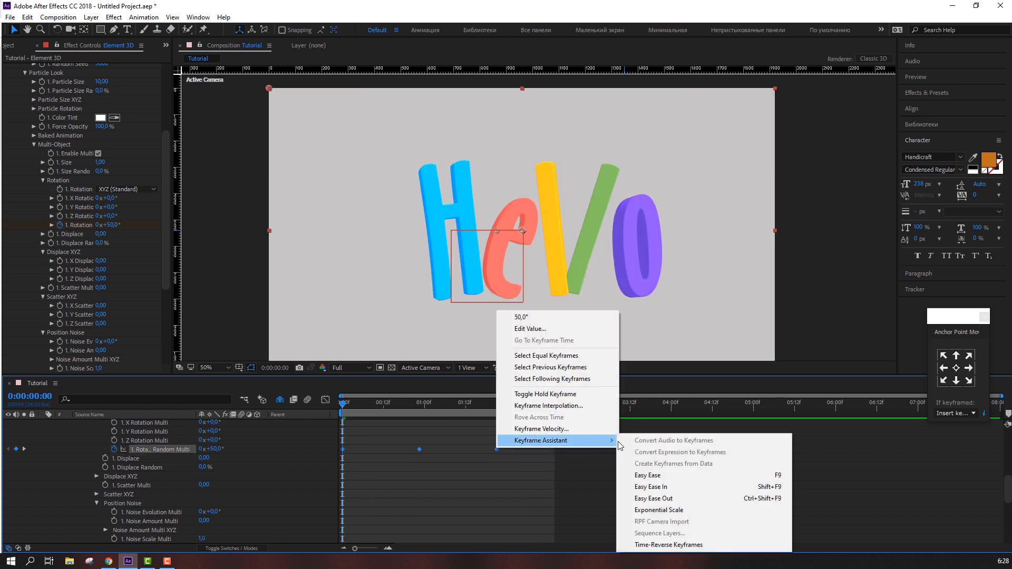
left_click(652, 475)
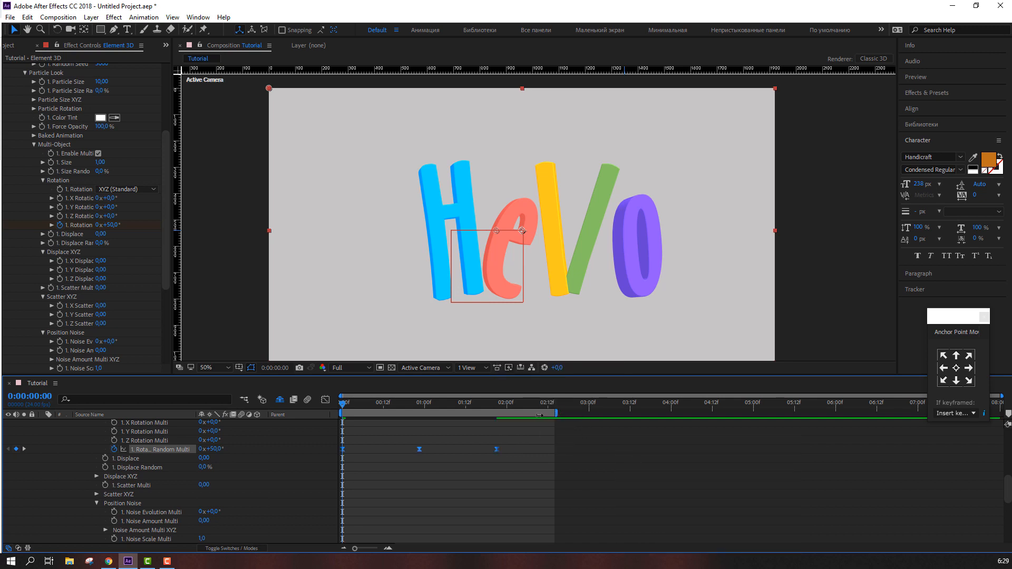
Shorten the work area to end near 2:00 and preview the animation
left_click_drag(539, 416, 501, 415)
left_click(545, 456)
key("space")
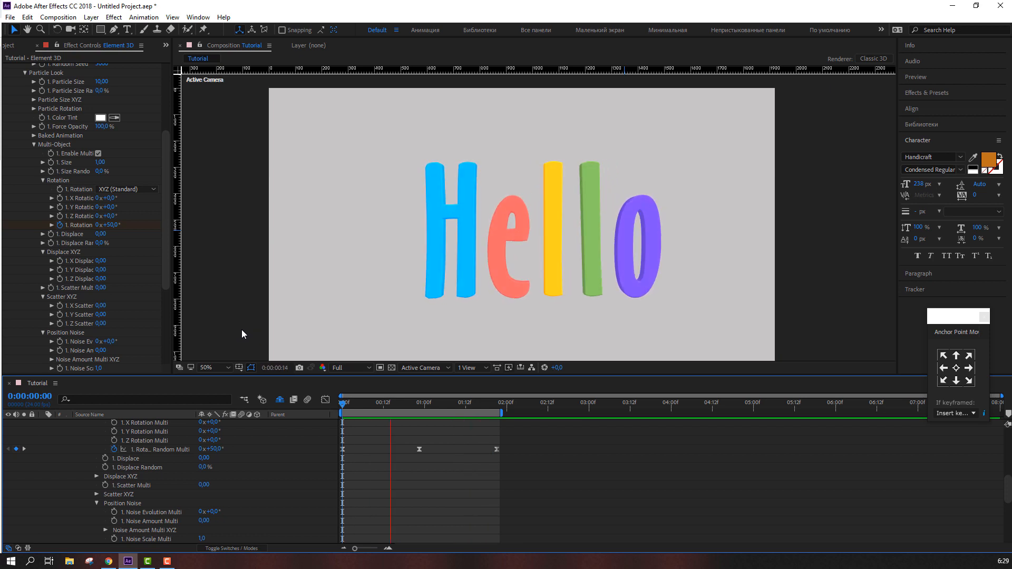
key("comma")
scroll(381, 317, "up", 2)
key("space")
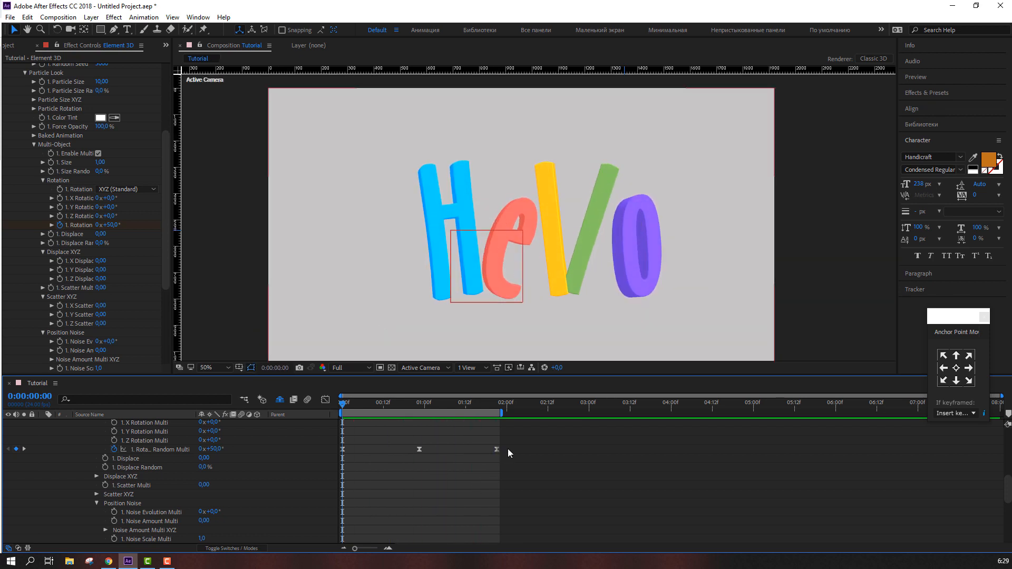
Open the speed graph for the keyframes and drag the bezier handles to sharpen the ease, then preview
left_click_drag(509, 447, 340, 454)
left_click(323, 400)
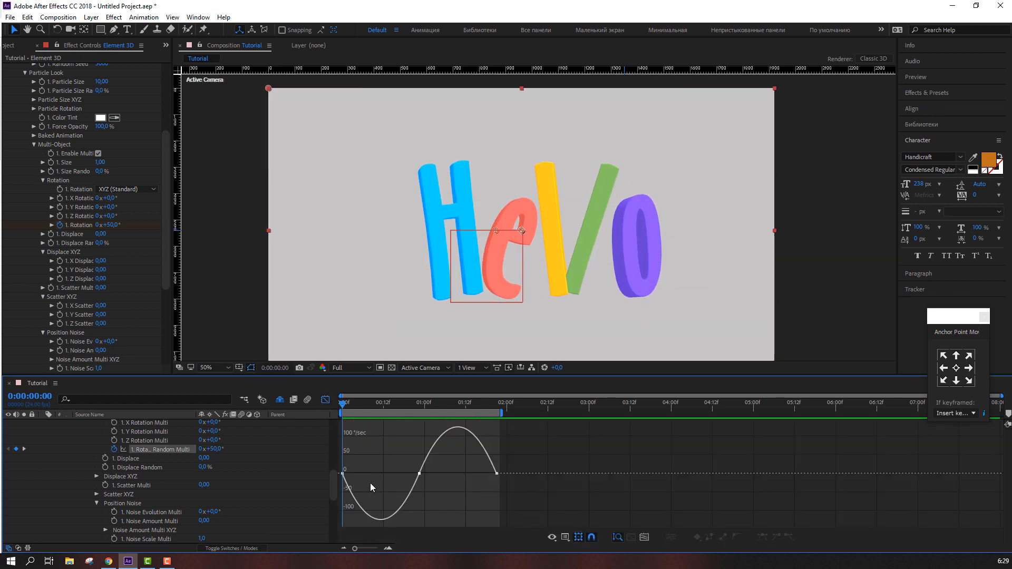
left_click_drag(356, 473, 366, 474)
left_click_drag(525, 463, 471, 469)
key("space")
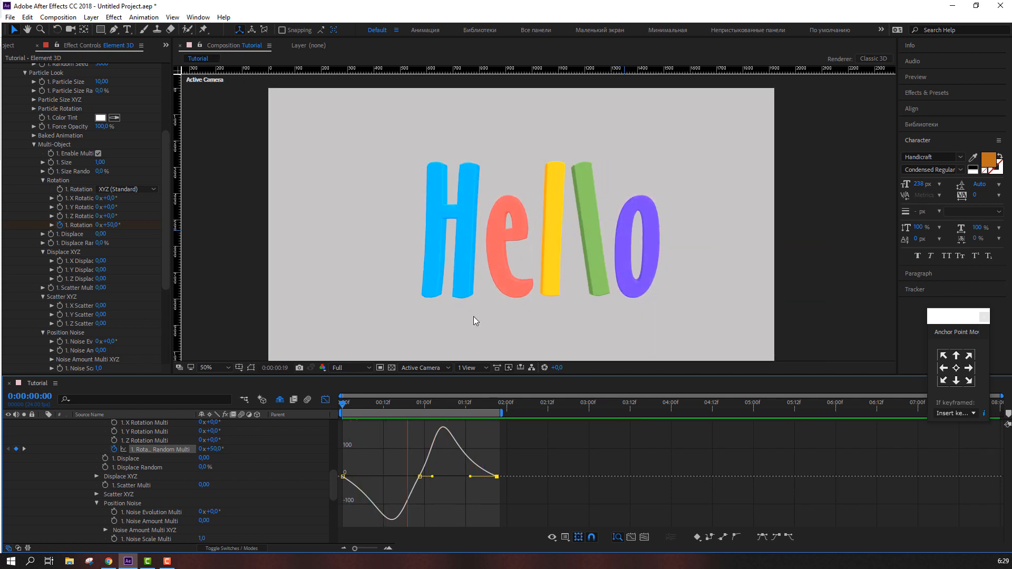
Search the effects for Fill and apply it to the BG layer
scroll(473, 317, "down", 2)
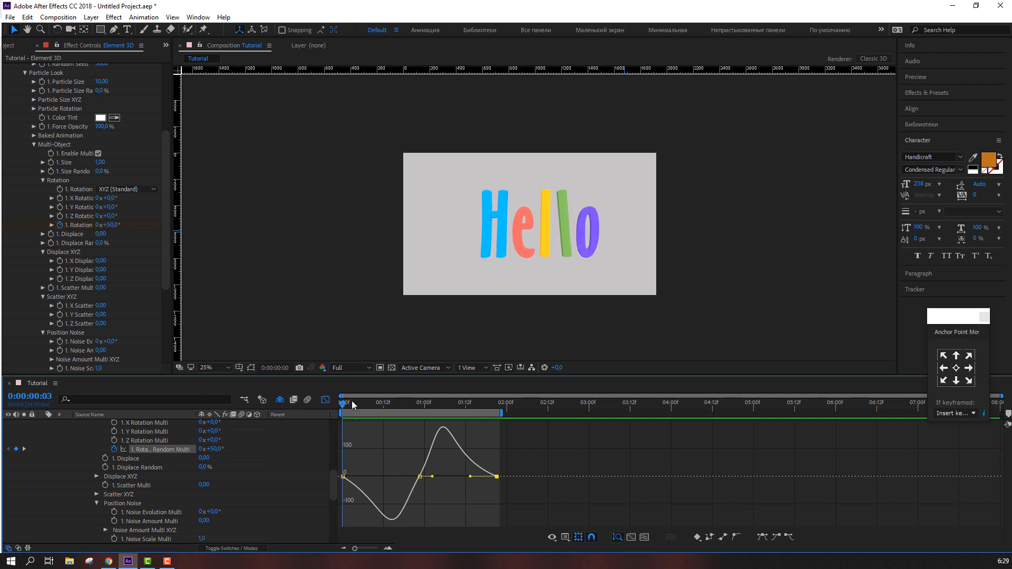
key("space")
scroll(58, 475, "up", 8)
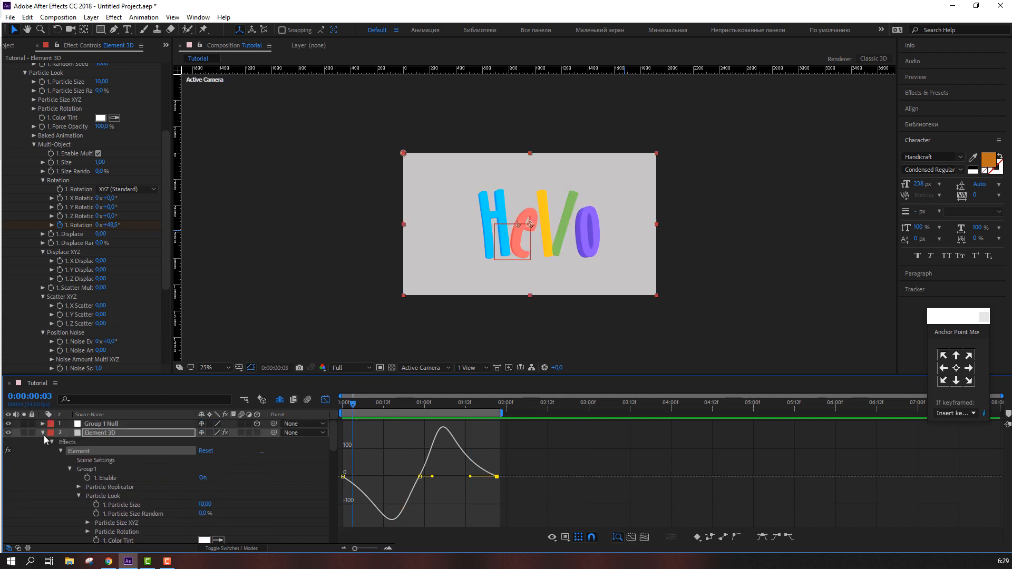
left_click(43, 433)
left_click(108, 443)
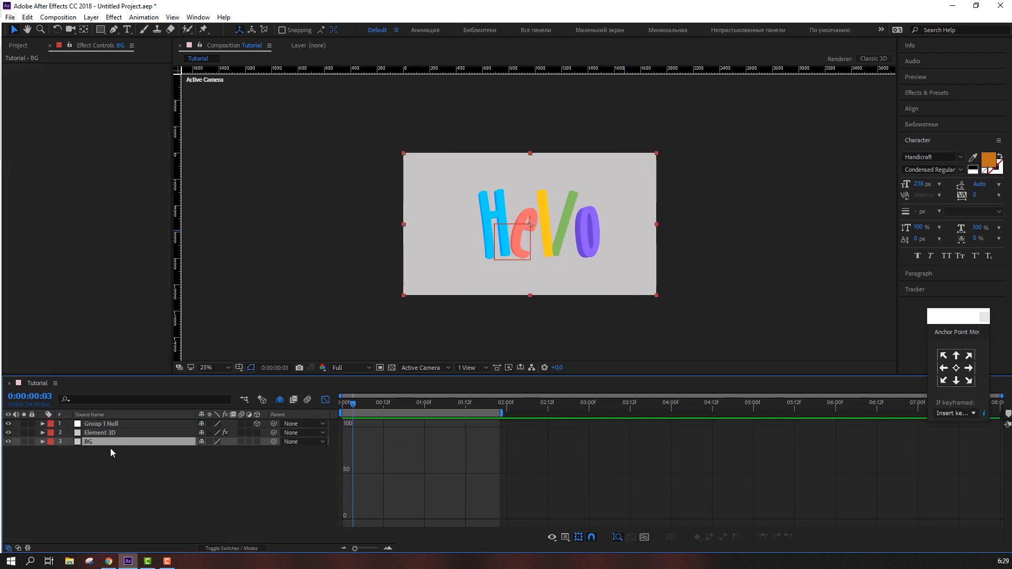
left_click(942, 93)
left_click(944, 106)
type("fill")
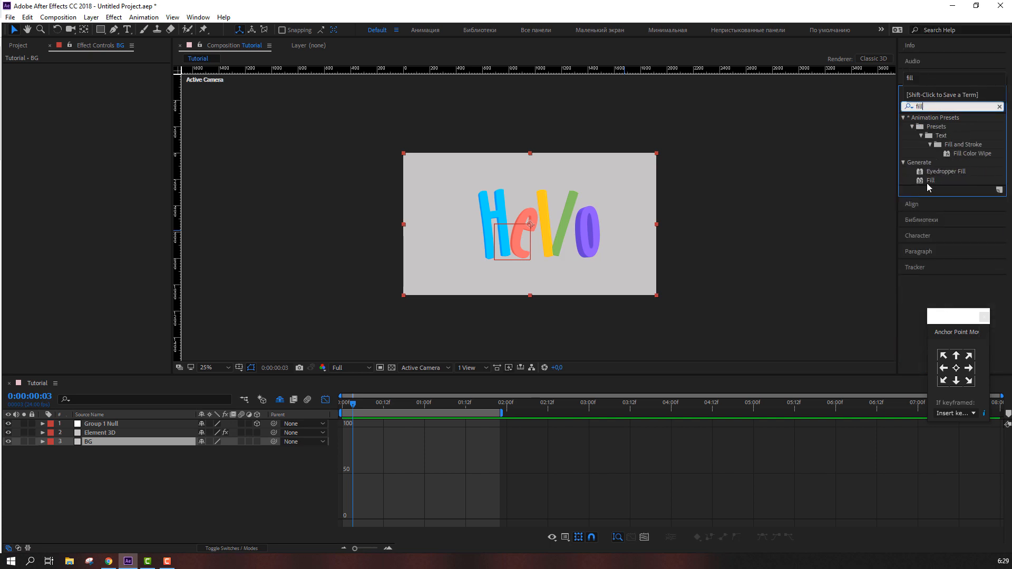
left_click_drag(928, 181, 97, 442)
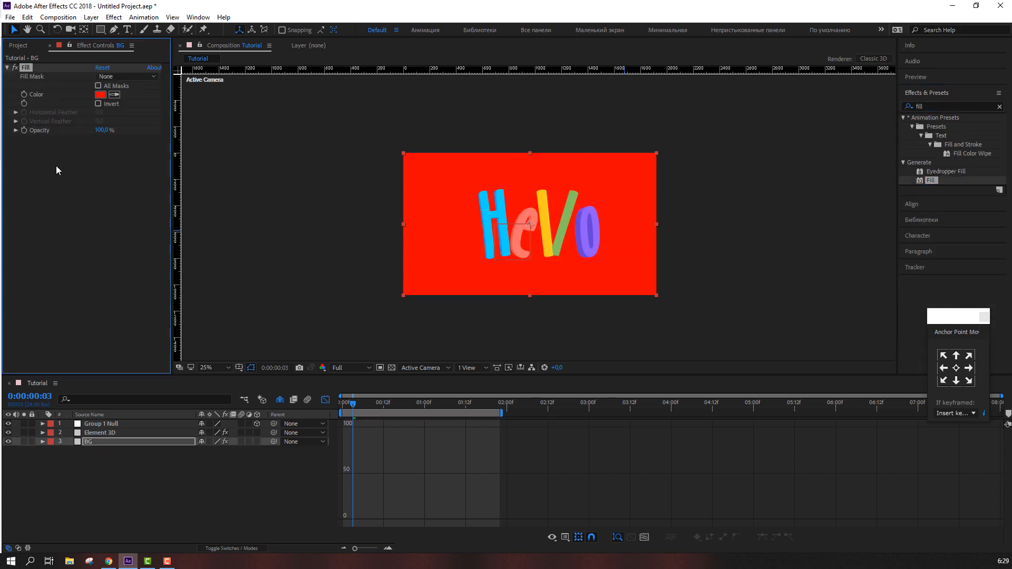
Set the BG Fill colour to dark navy 112026
left_click(100, 95)
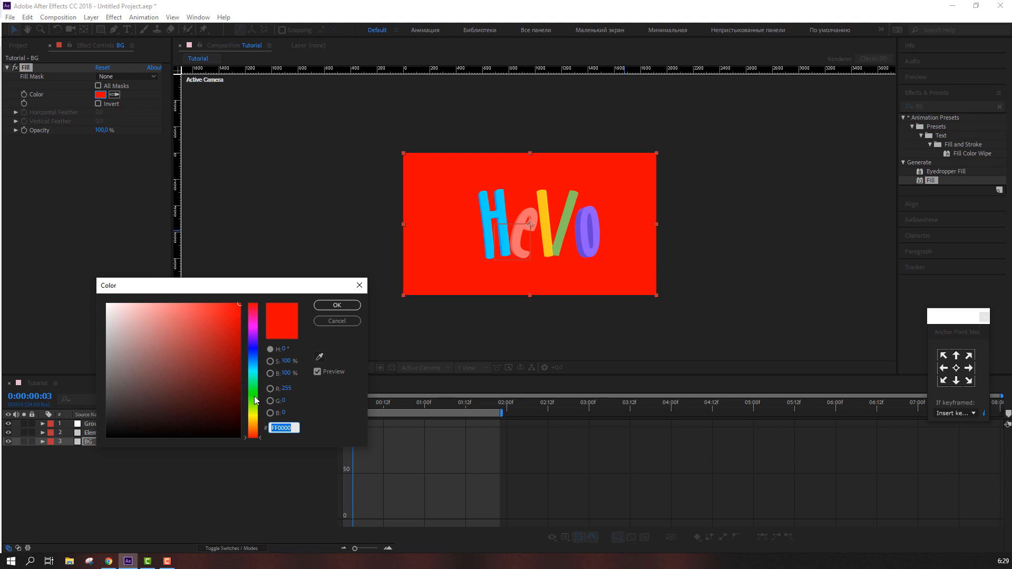
left_click_drag(255, 395, 256, 365)
mouse_move(168, 360)
left_mouse_down()
mouse_move(162, 387)
mouse_move(106, 305)
left_mouse_up()
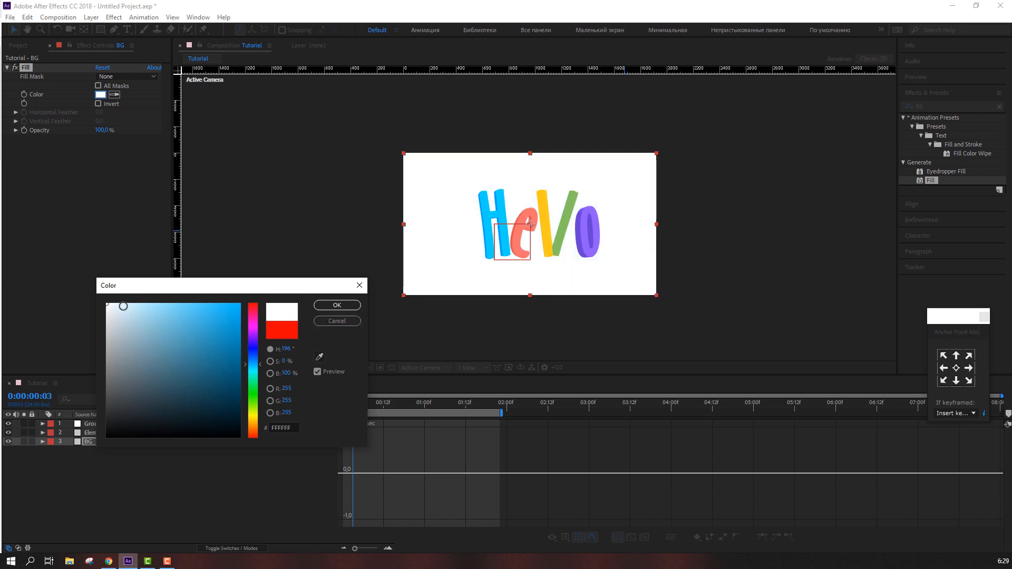
left_click_drag(122, 306, 75, 322)
mouse_move(170, 406)
left_mouse_down()
mouse_move(181, 417)
mouse_move(149, 416)
mouse_move(181, 424)
left_mouse_up()
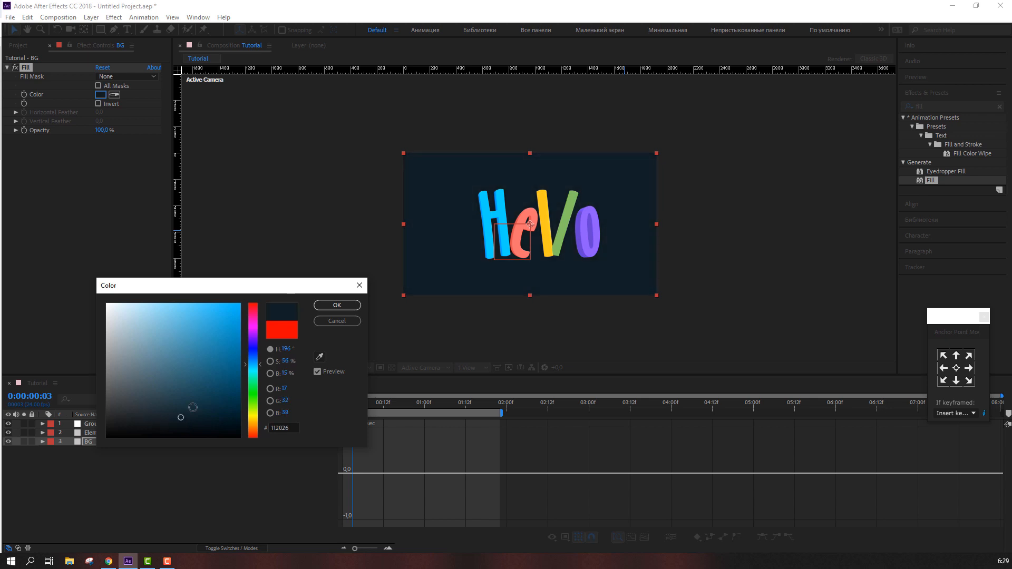
left_click(337, 305)
Set the first and last Rotation Random Multi keyframes on the Element 3D layer to 31°
left_click(213, 367)
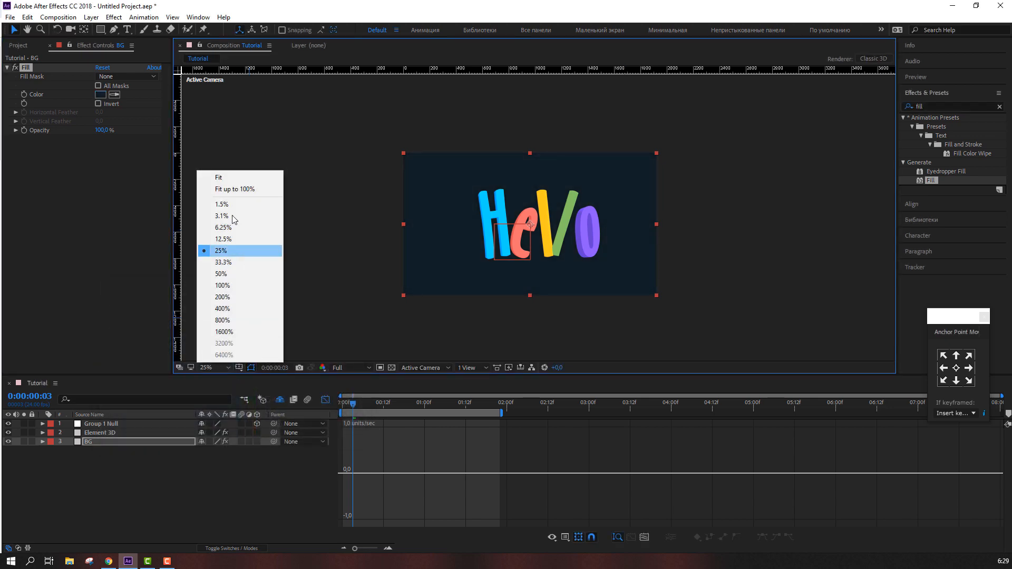
left_click(242, 190)
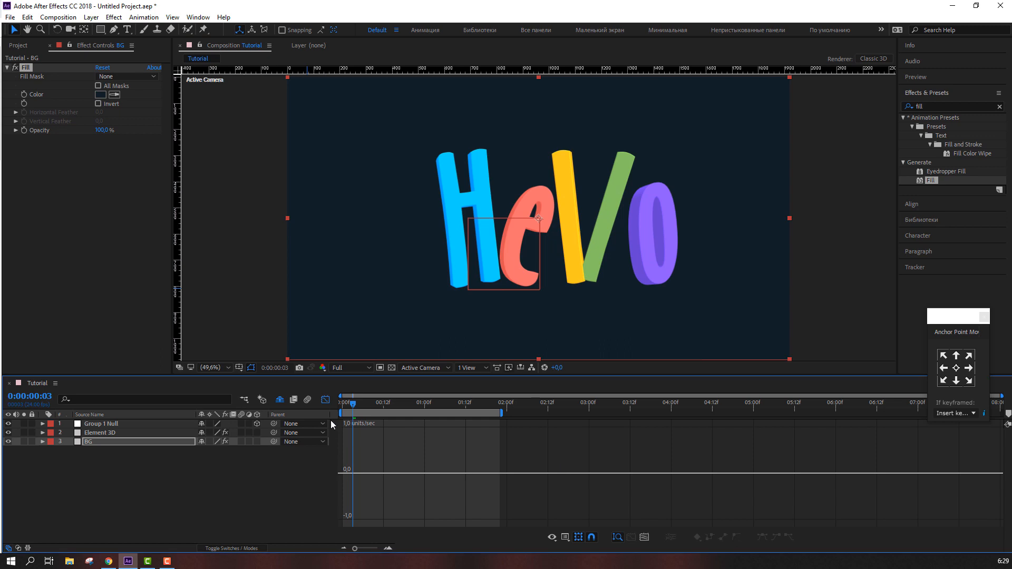
left_click(324, 401)
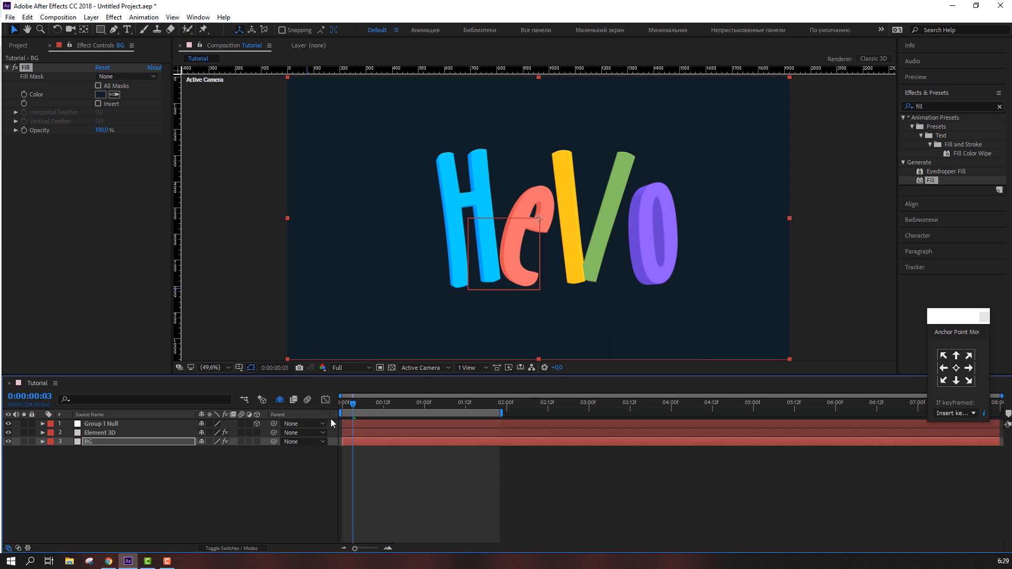
left_click(106, 432)
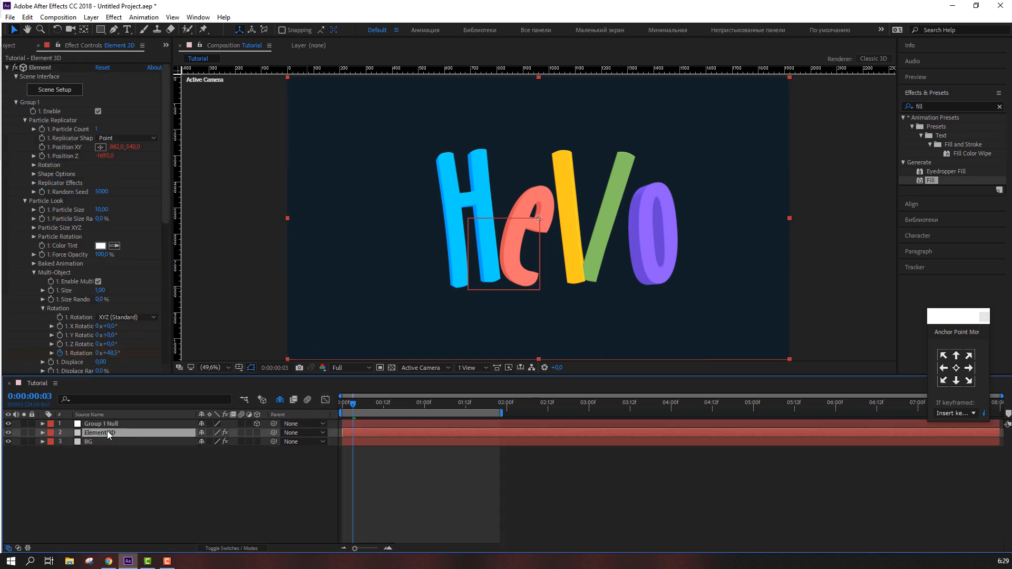
key("u")
left_click_drag(337, 410, 310, 414)
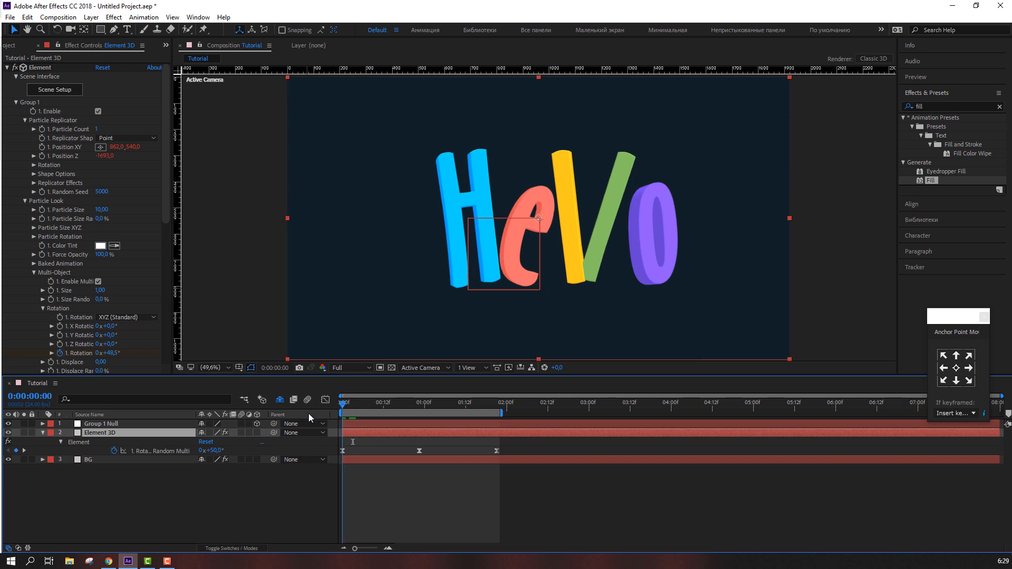
left_click(192, 505)
left_click_drag(217, 451, 208, 513)
left_click(210, 513)
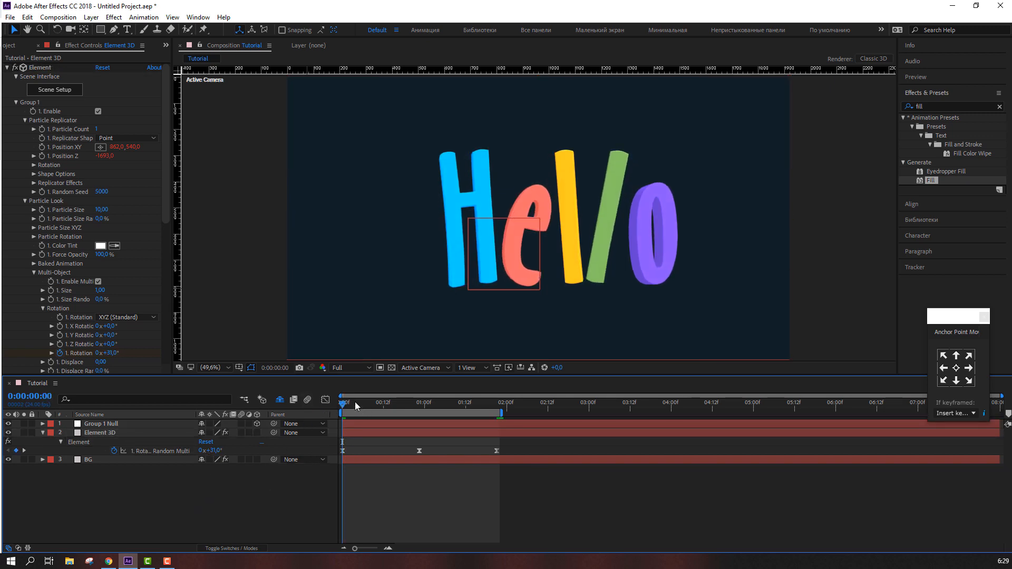
left_click_drag(357, 405, 498, 415)
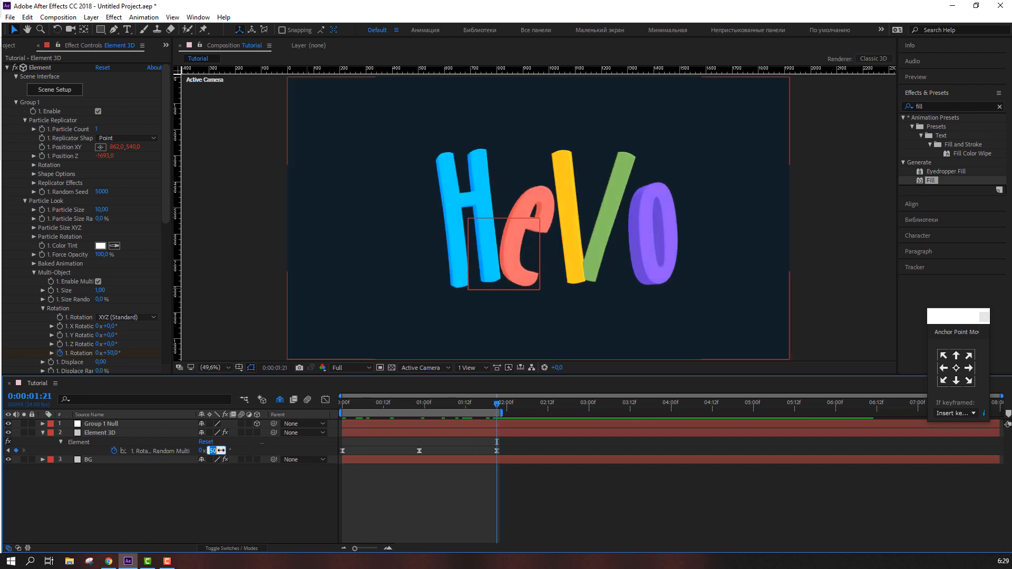
key("Return")
Preview the animation and step frame by frame around the final keyframe
left_click(558, 490)
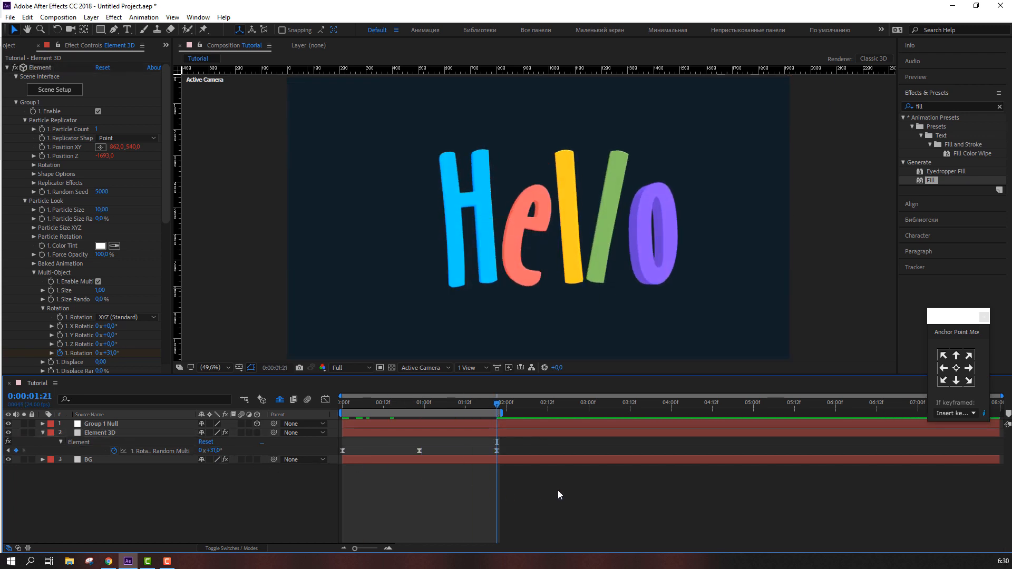
key("space")
key("comma")
key("comma")
key("period")
key("period")
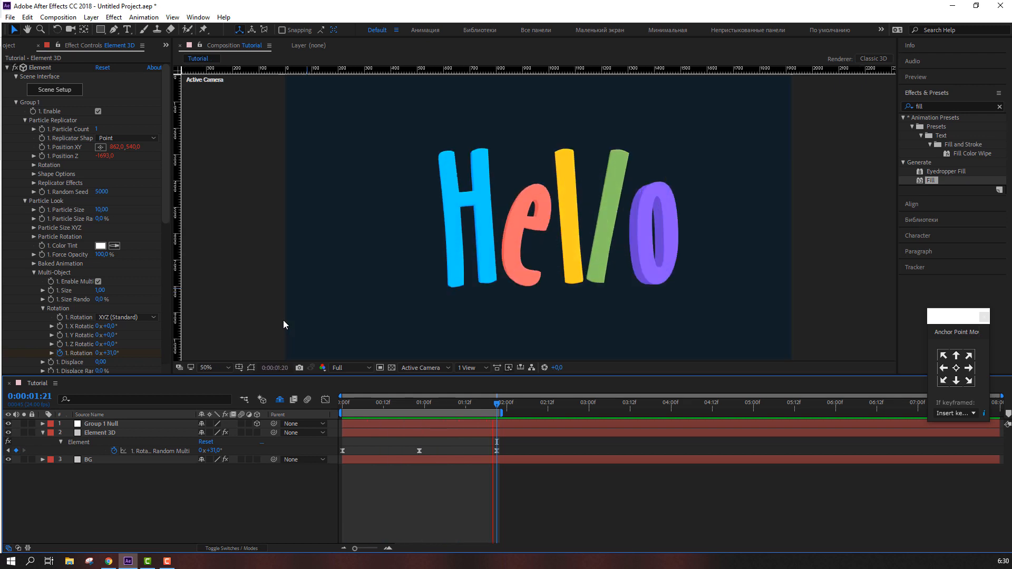